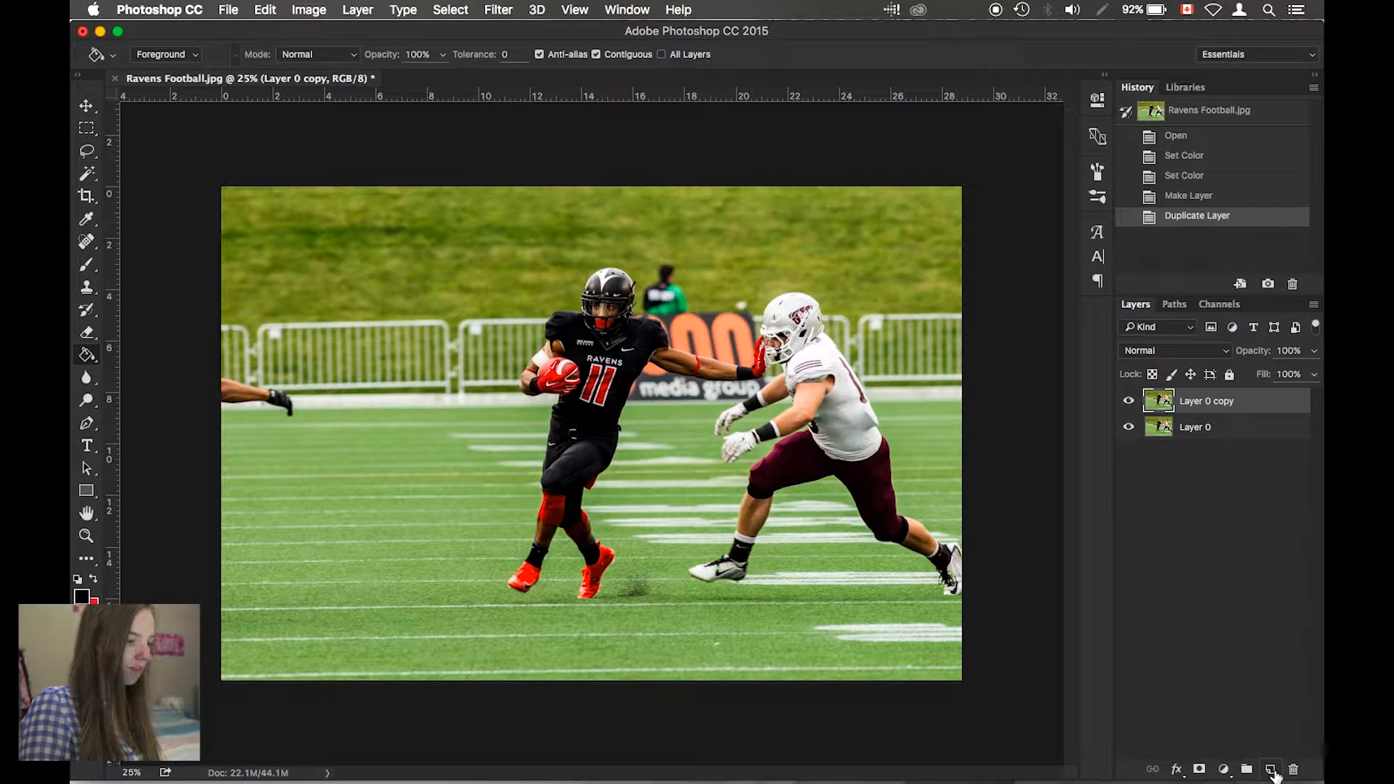
# Step: Add two new layers above Layer 0 copy and fill both with the near-black foreground colour
pyautogui.click(1270, 770)
pyautogui.click(1271, 770)
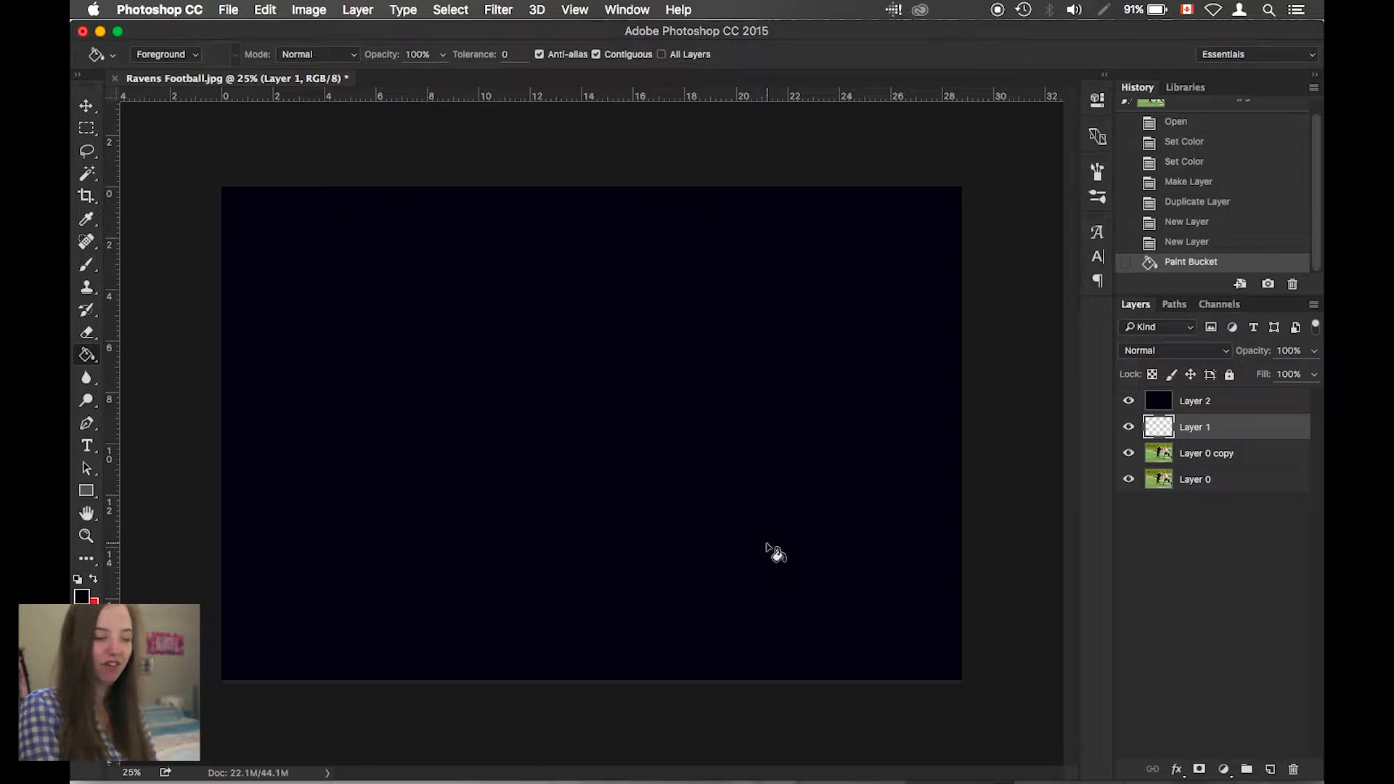
pyautogui.click(756, 466)
# Step: Reorder the layers to Layer 0 copy, Layer 2, Layer 0, Layer 1 from top to bottom, and hide Layer 0 copy
pyautogui.moveTo(1163, 484); pyautogui.dragTo(1161, 417)
pyautogui.moveTo(1167, 482); pyautogui.dragTo(1164, 397)
pyautogui.click(1128, 401)
# Step: Set Layer 2's blending mode to Color and Layer 0's opacity to 30%
pyautogui.click(1161, 433)
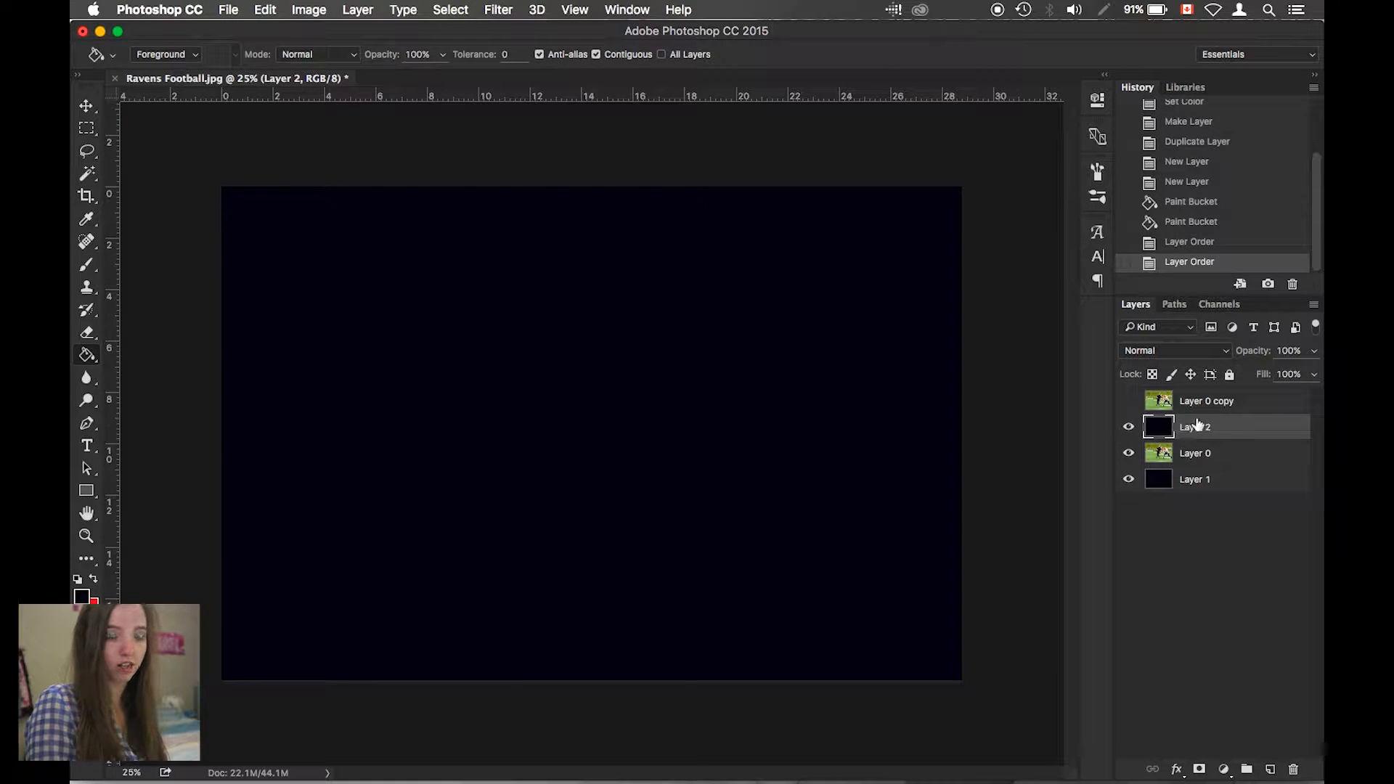
pyautogui.click(1171, 351)
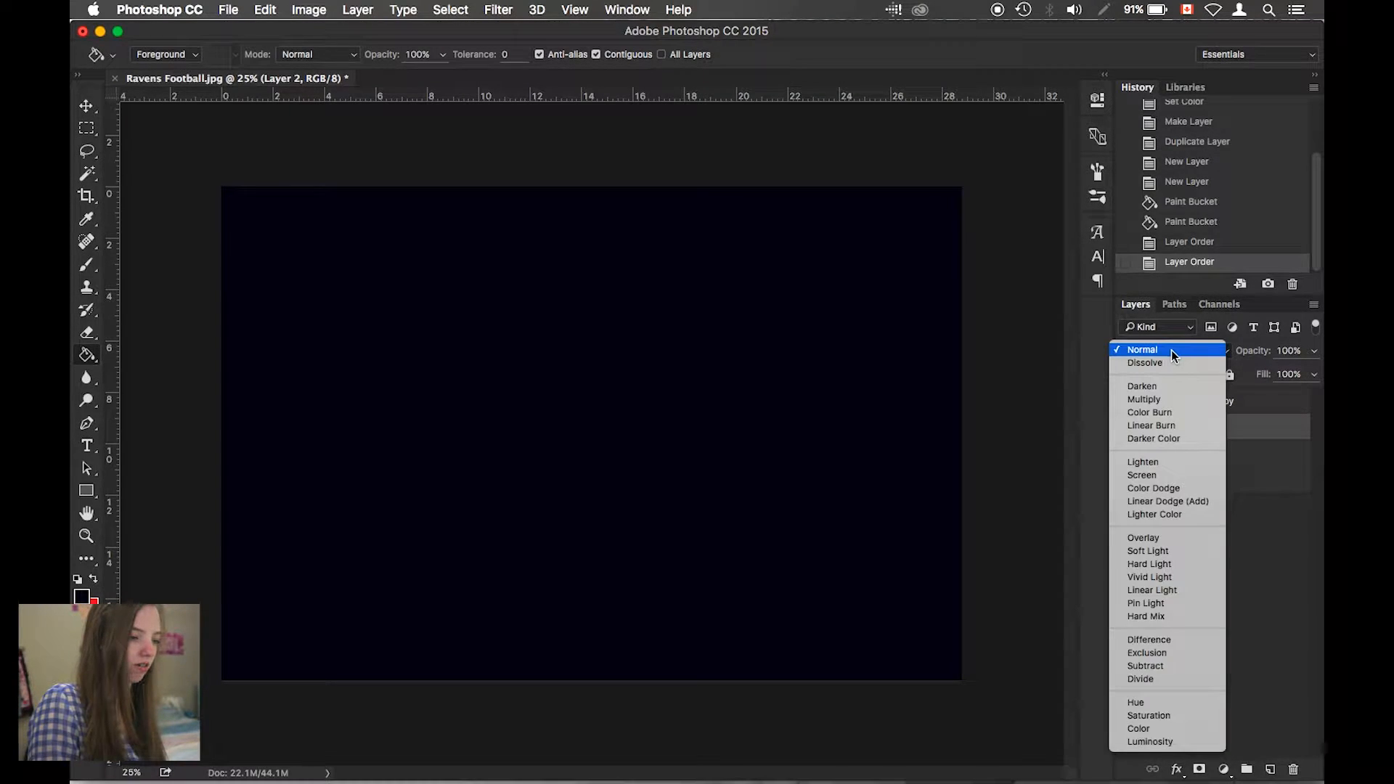
pyautogui.click(1182, 730)
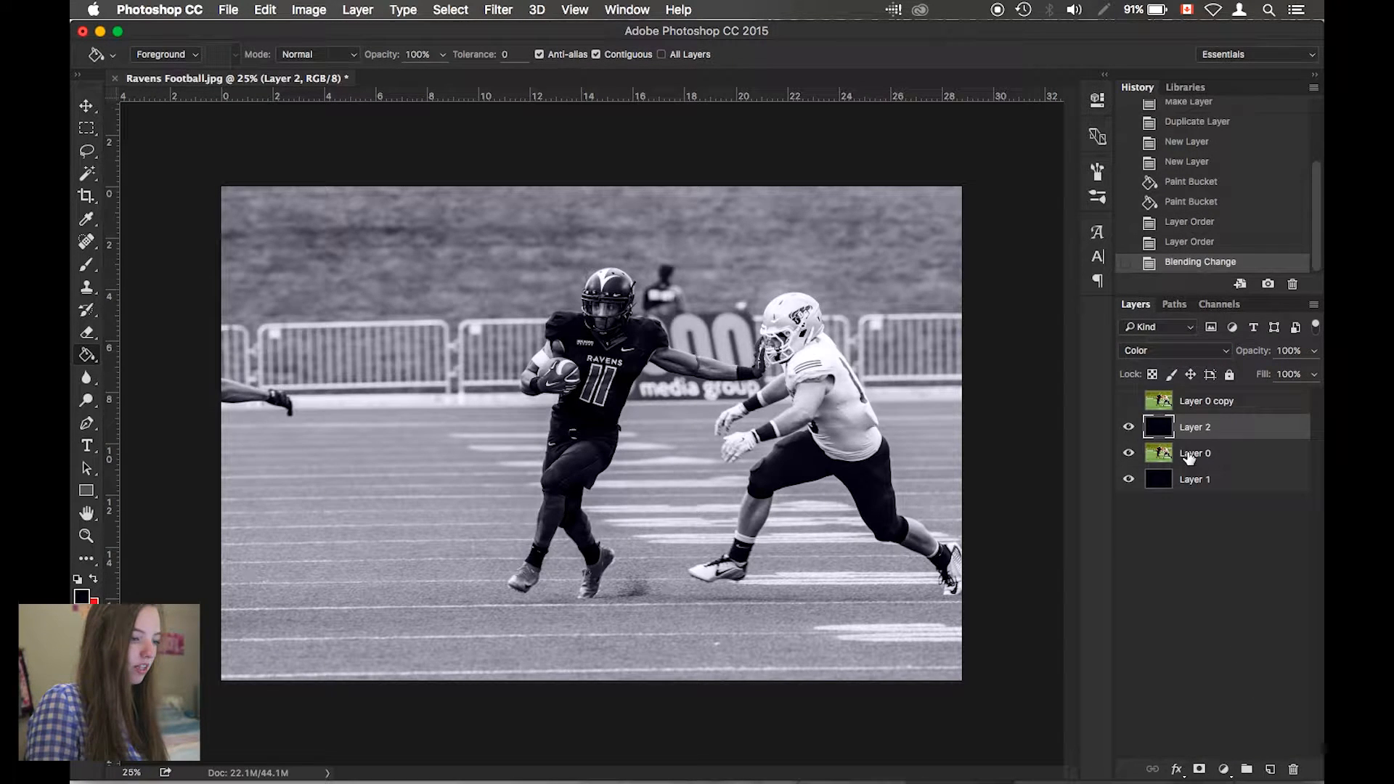
pyautogui.click(1188, 456)
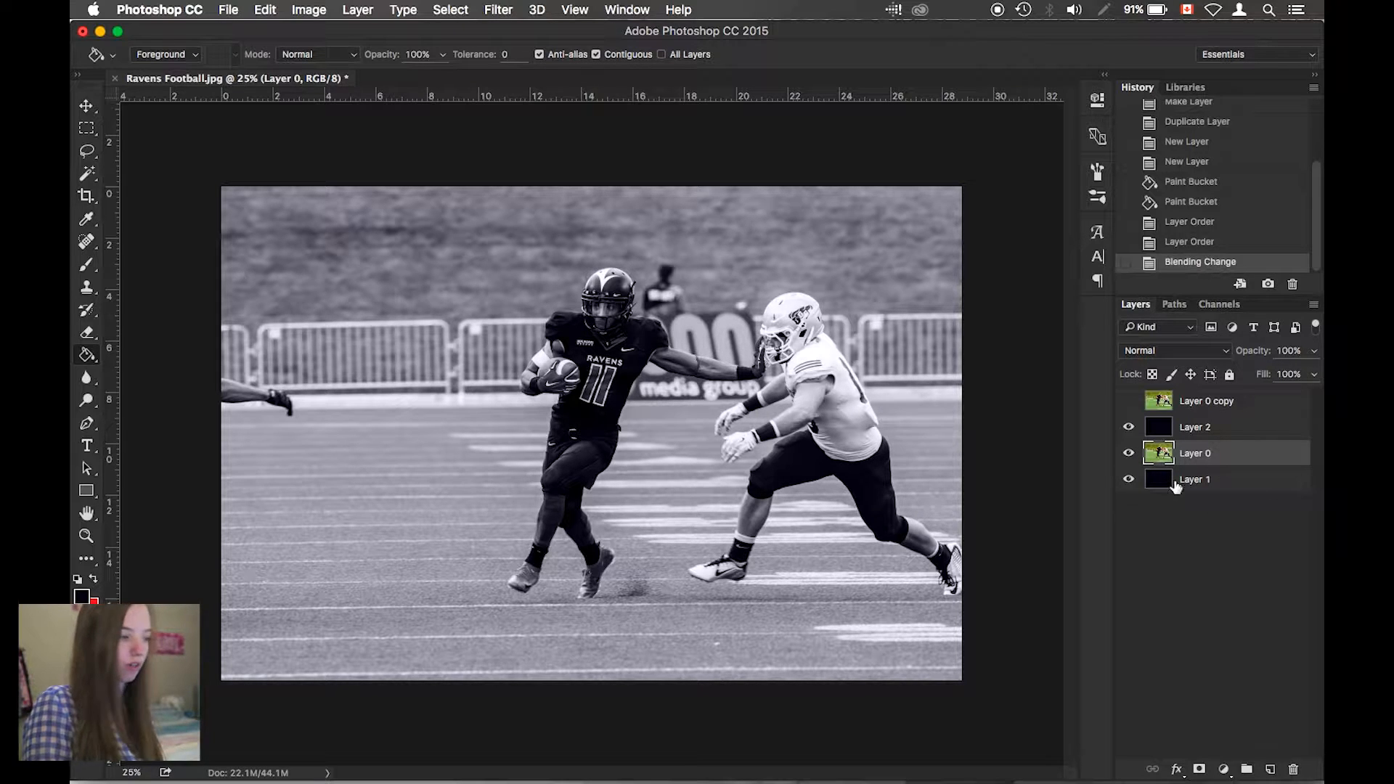
pyautogui.write('30')
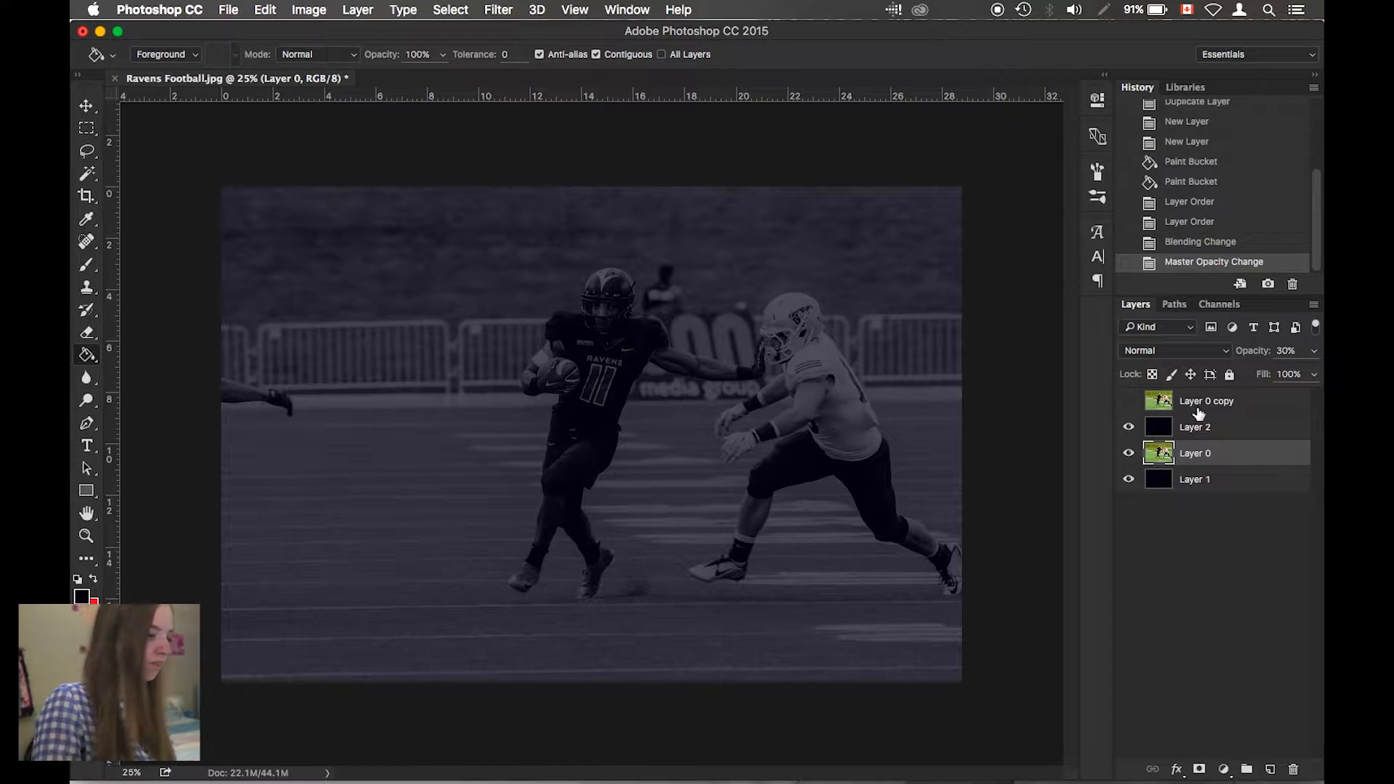
# Step: Show Layer 0 copy again, add a layer mask to it and fill the mask with black
pyautogui.click(1157, 408)
pyautogui.click(1130, 403)
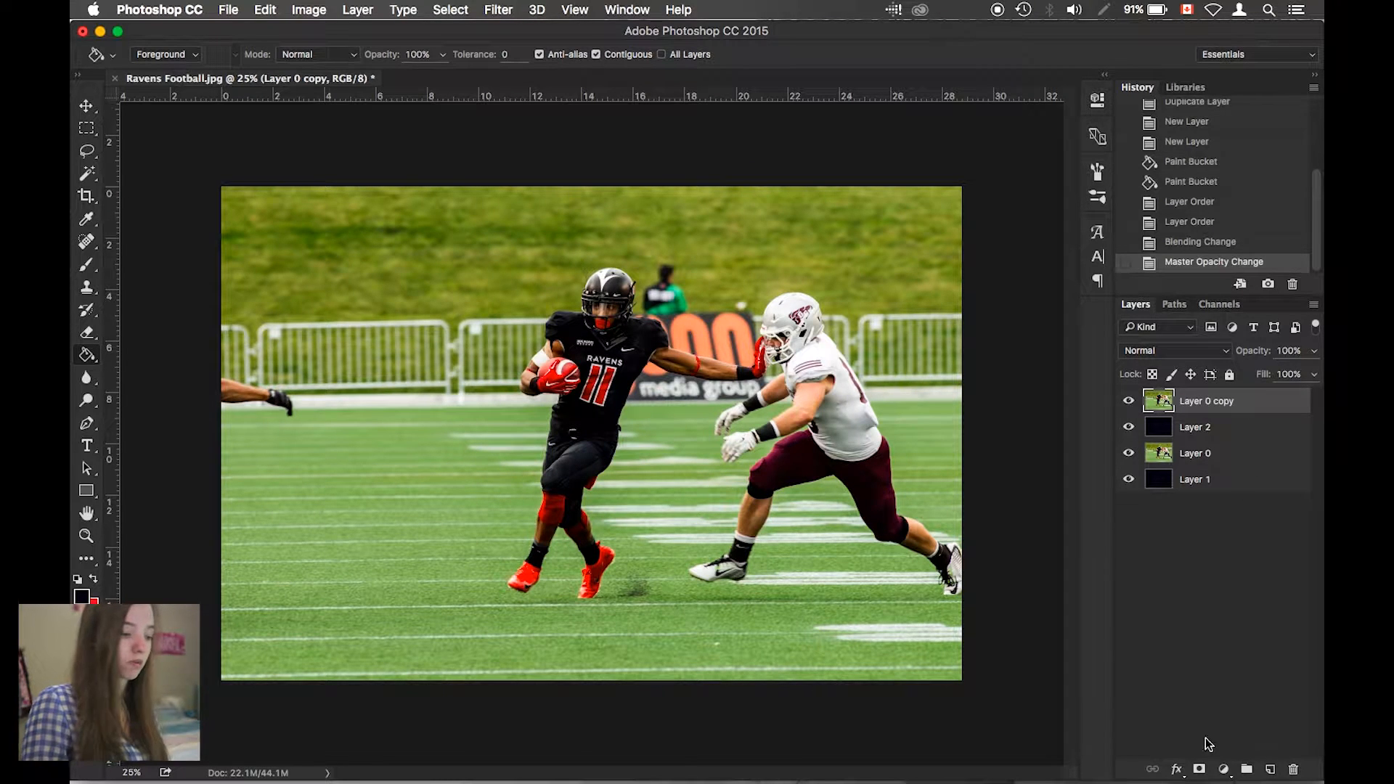
pyautogui.click(1199, 770)
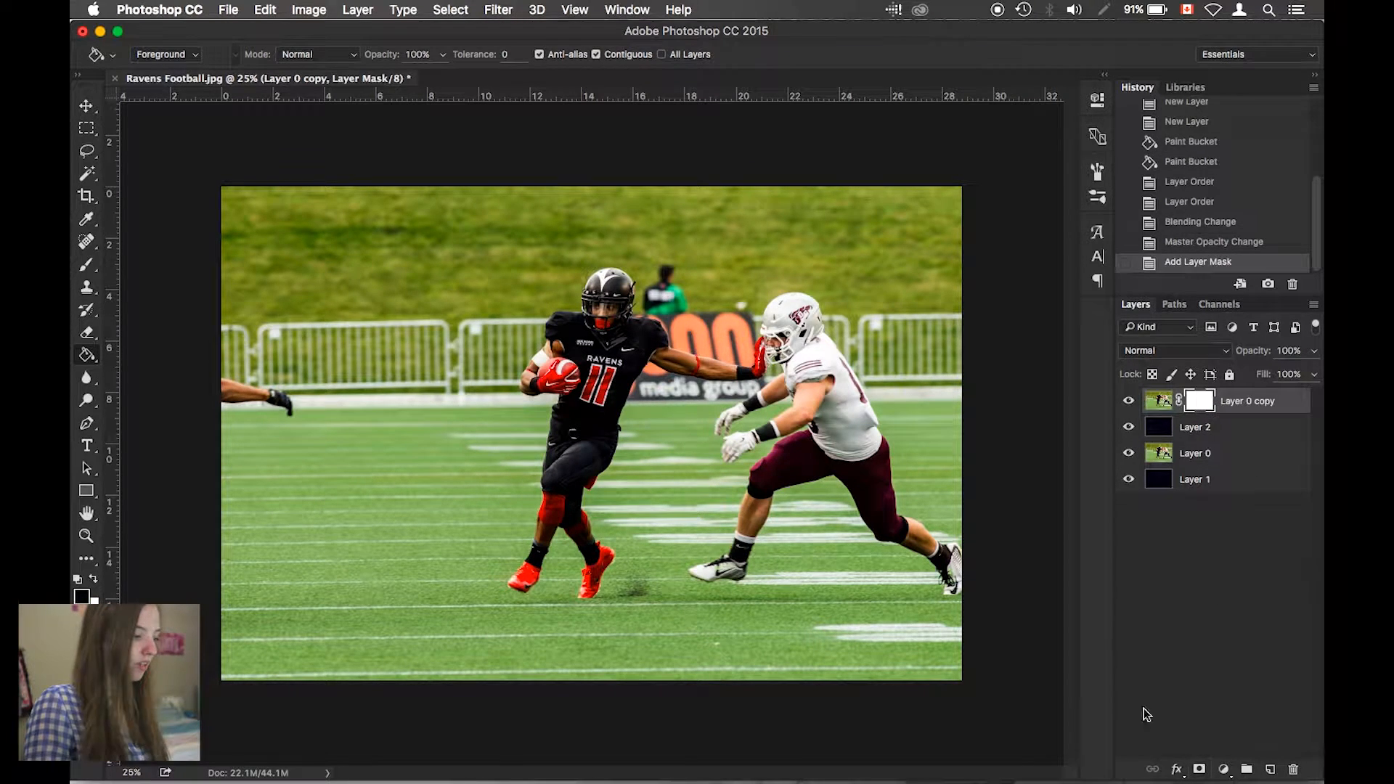
pyautogui.click(652, 378)
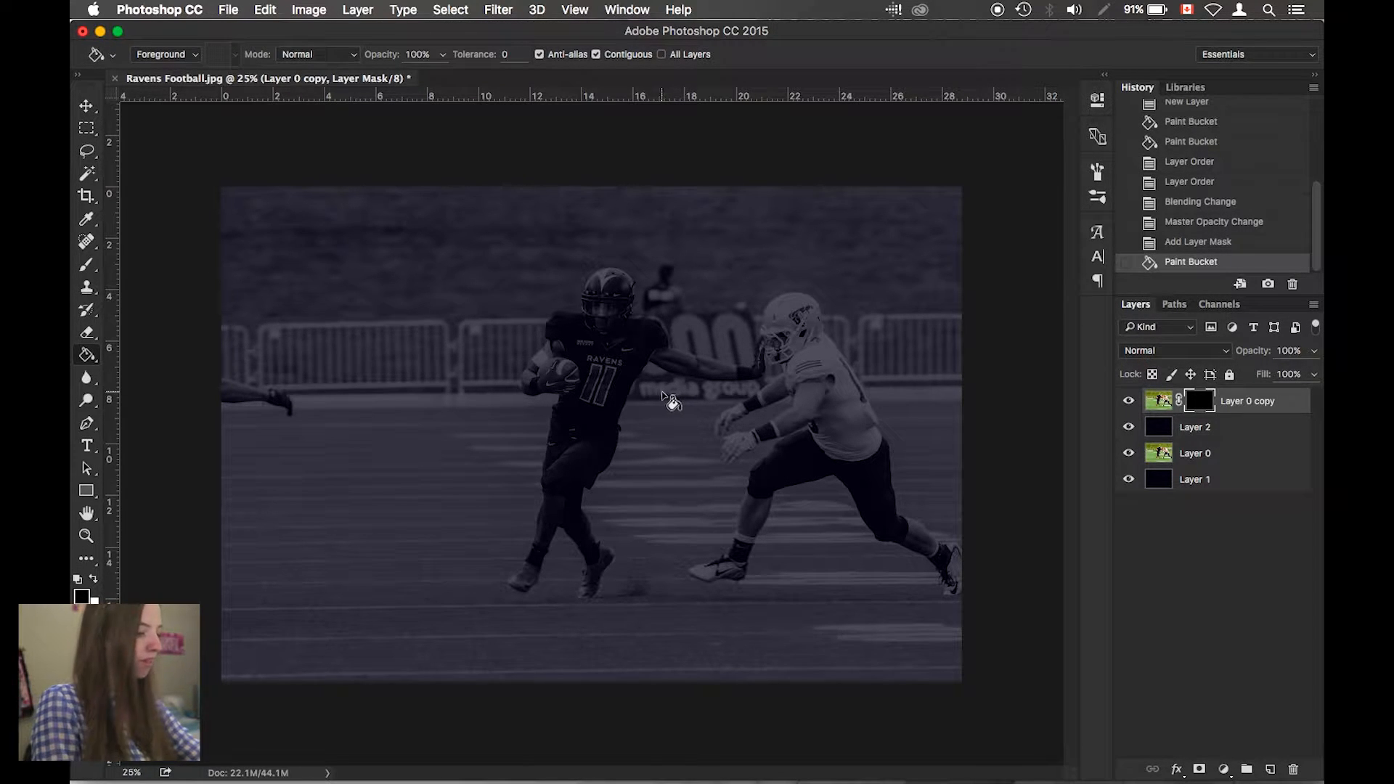
# Step: Paint white on Layer 0 copy's mask with a size 284 brush to roughly reveal the ball carrier in black
pyautogui.press('b')
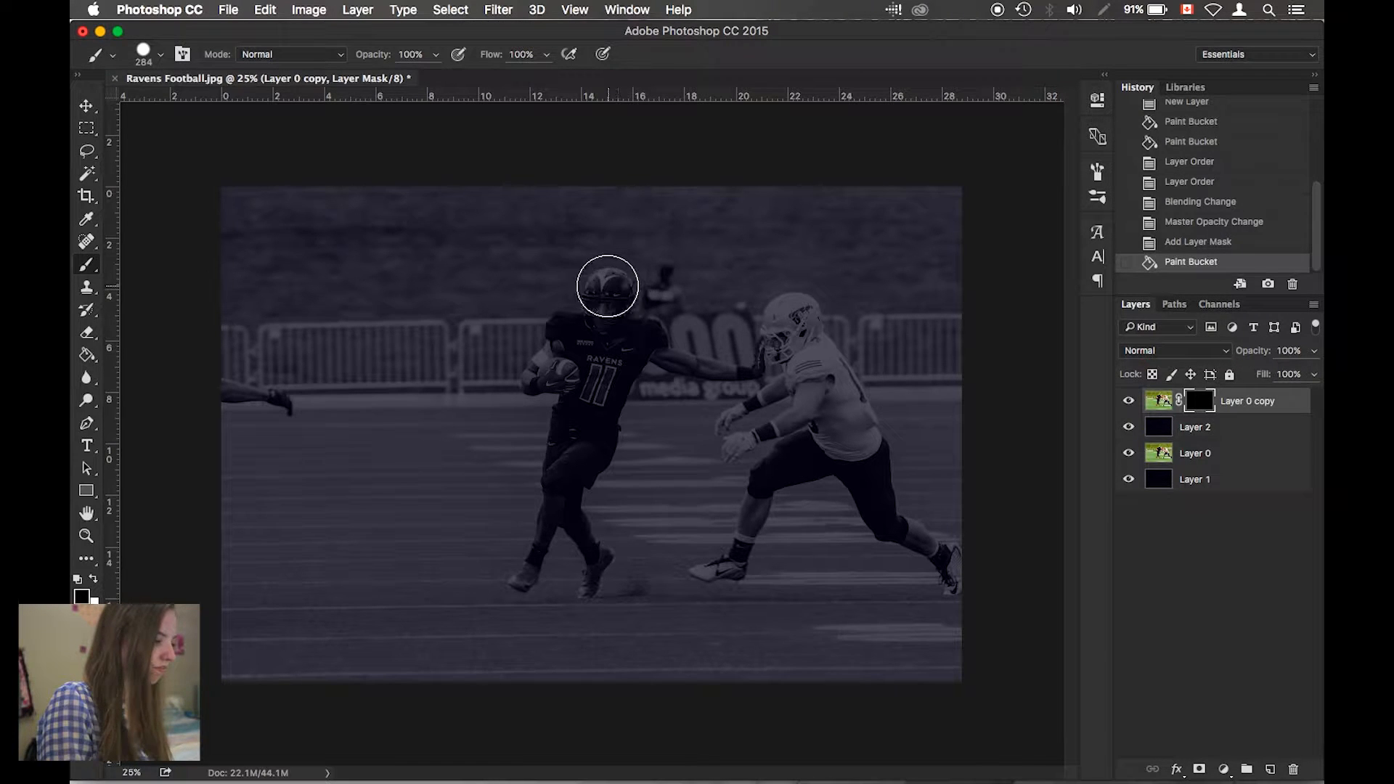
pyautogui.press('x')
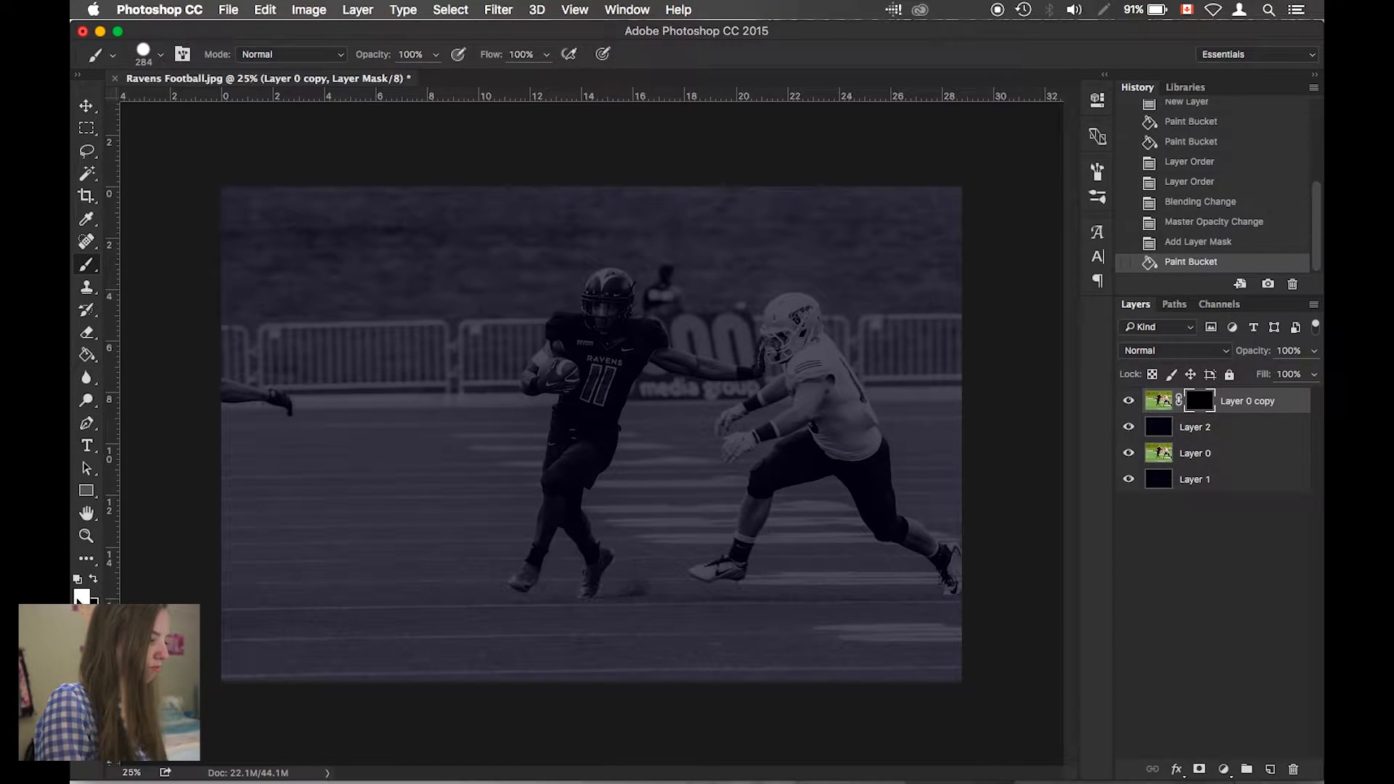
pyautogui.moveTo(616, 286)
pyautogui.mouseDown()
pyautogui.moveTo(637, 316)
pyautogui.moveTo(524, 393)
pyautogui.moveTo(559, 422)
pyautogui.moveTo(535, 574)
pyautogui.moveTo(513, 591)
pyautogui.moveTo(577, 538)
pyautogui.moveTo(605, 575)
pyautogui.moveTo(588, 418)
pyautogui.moveTo(708, 363)
pyautogui.moveTo(687, 365)
pyautogui.moveTo(766, 357)
pyautogui.mouseUp()
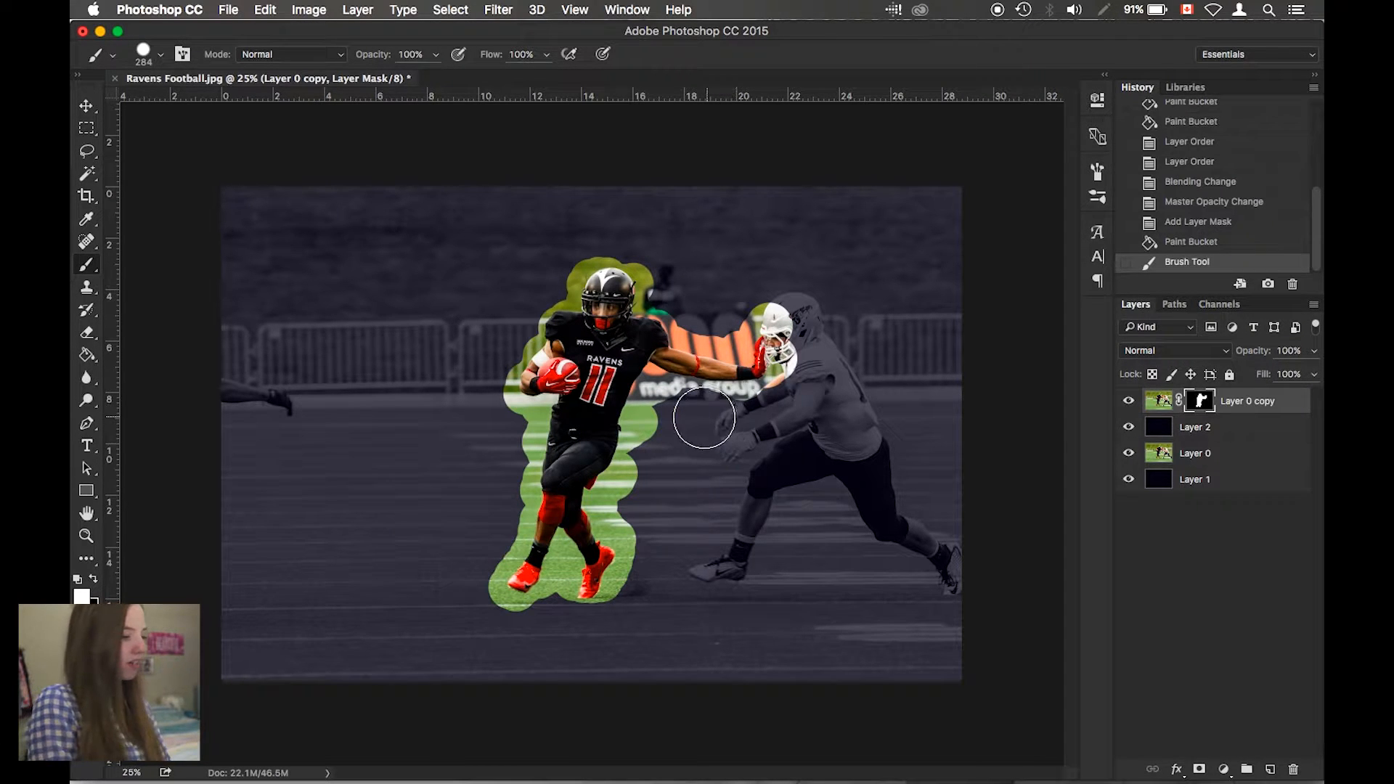
# Step: Start a Pen tool path on the ball carrier's jersey edge below his outstretched arm
pyautogui.press('super+plus')
pyautogui.press('super+plus')
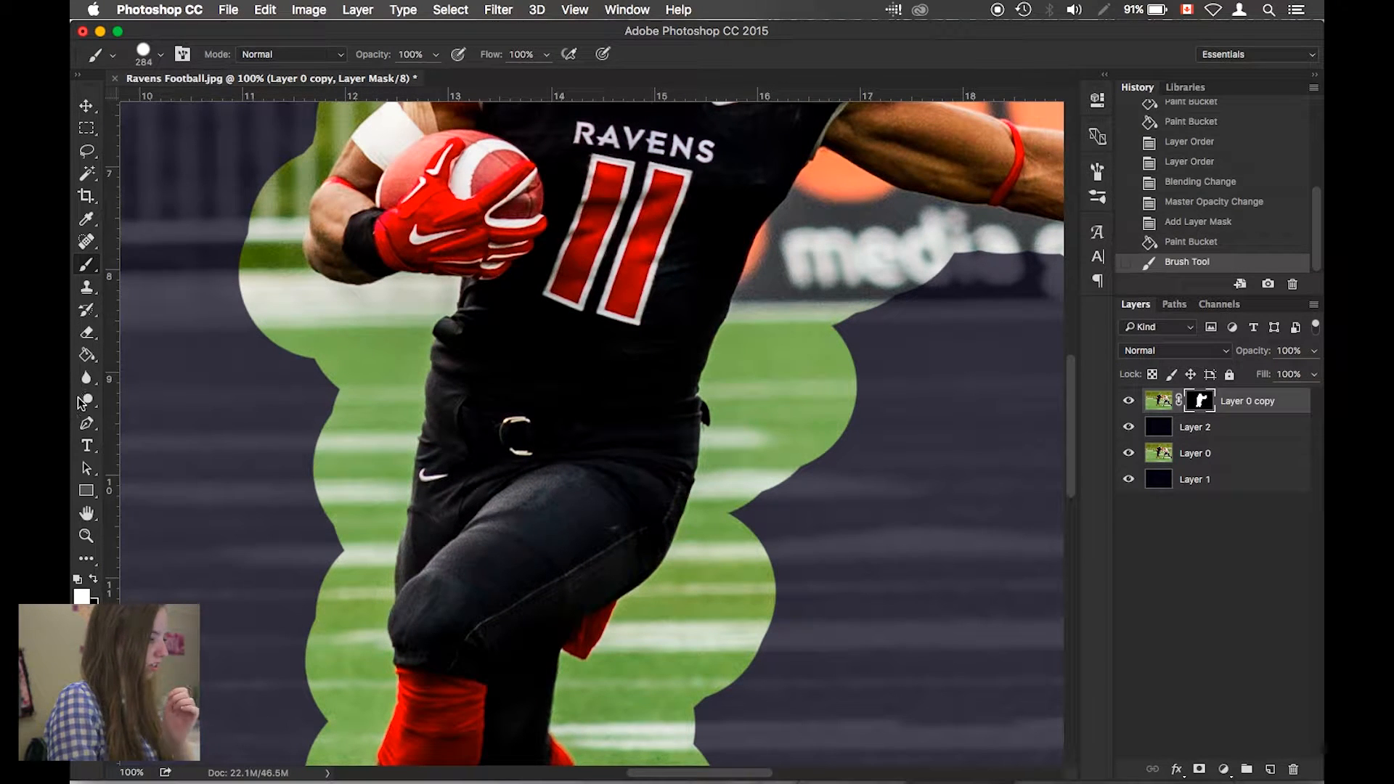
pyautogui.press('p')
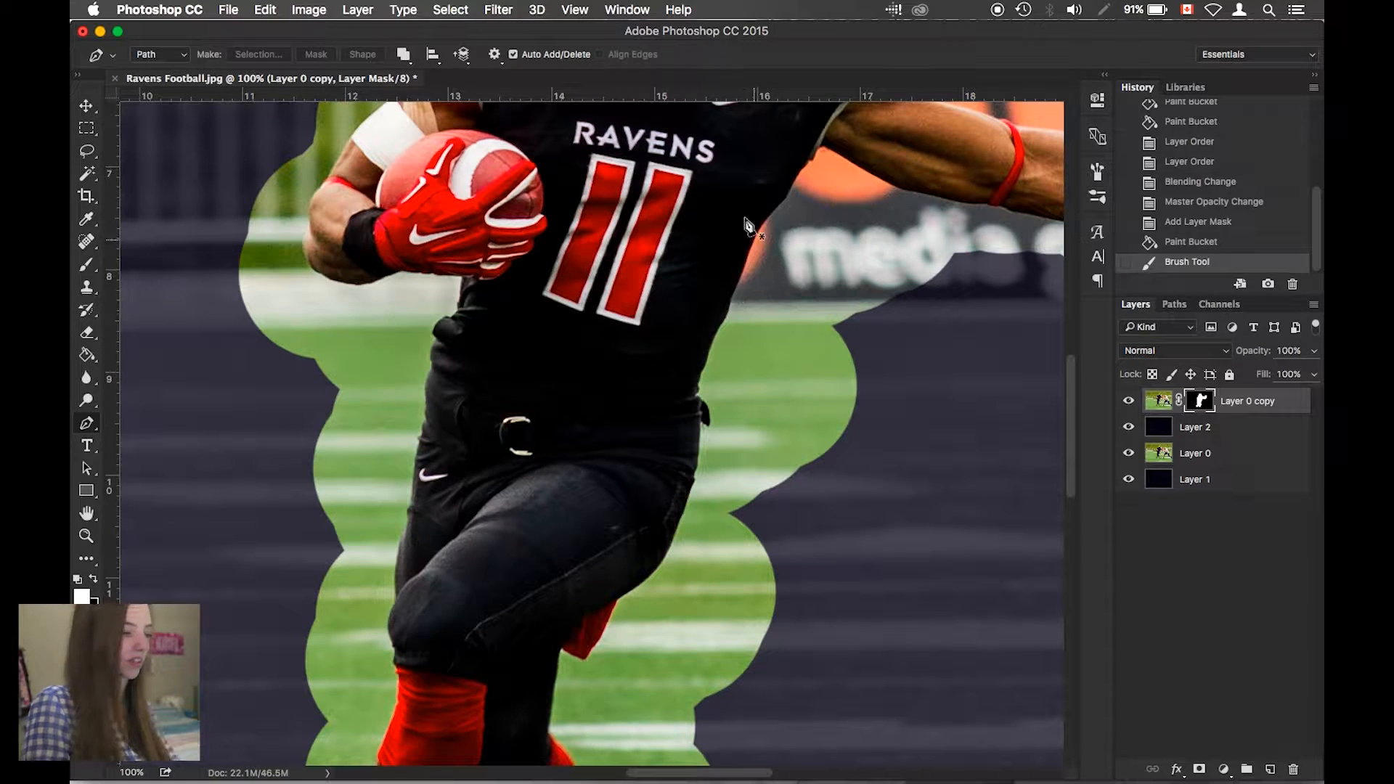
pyautogui.click(775, 220)
pyautogui.press('super+equal')
pyautogui.press('super+equal')
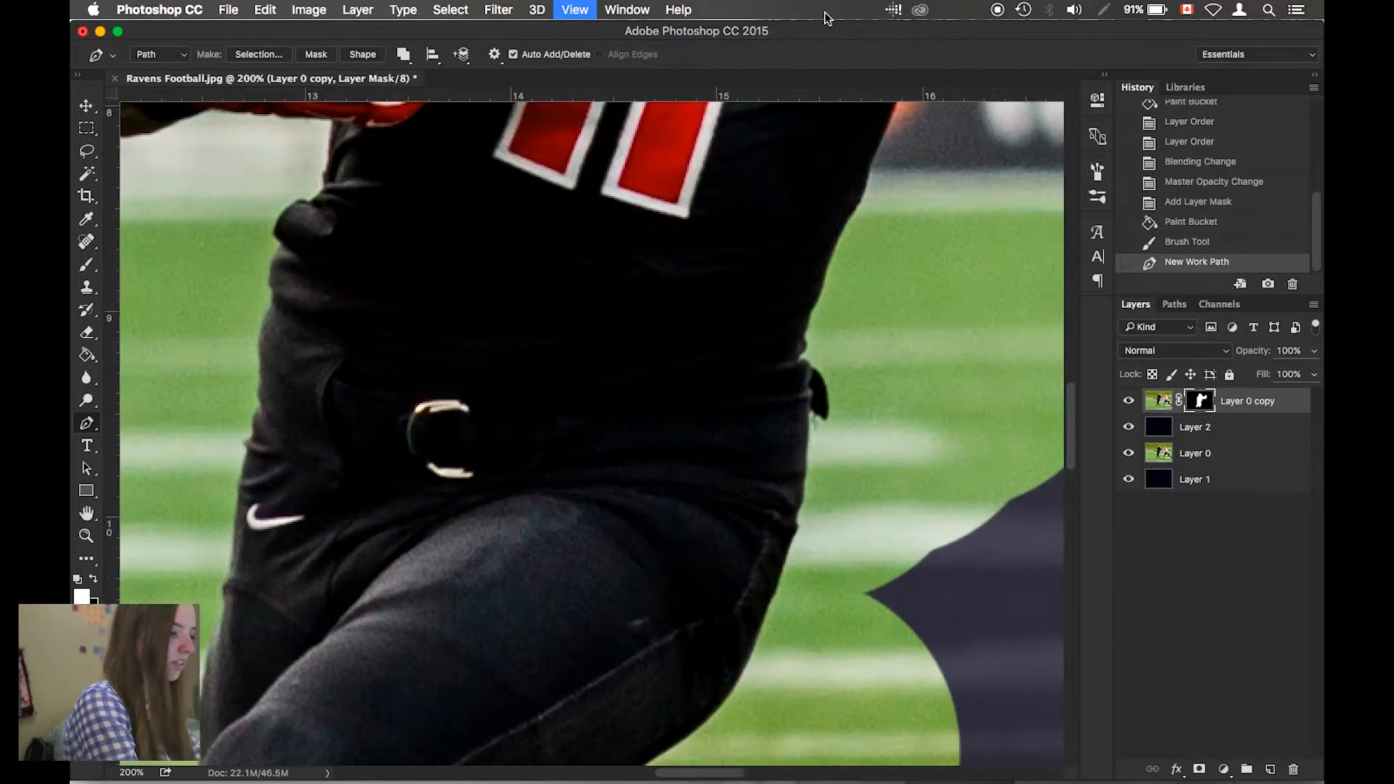
pyautogui.scroll(10, 1050, 398)
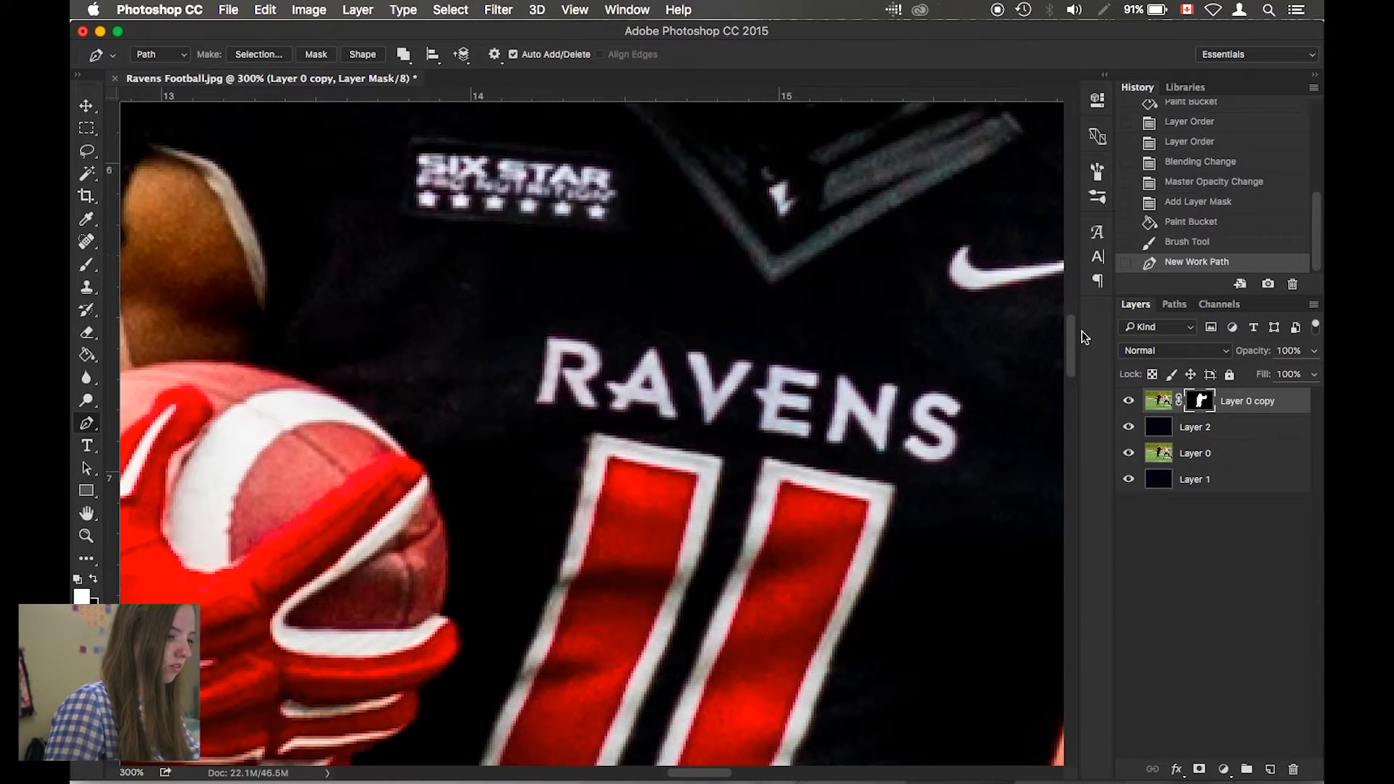
pyautogui.hscroll(8, 716, 774)
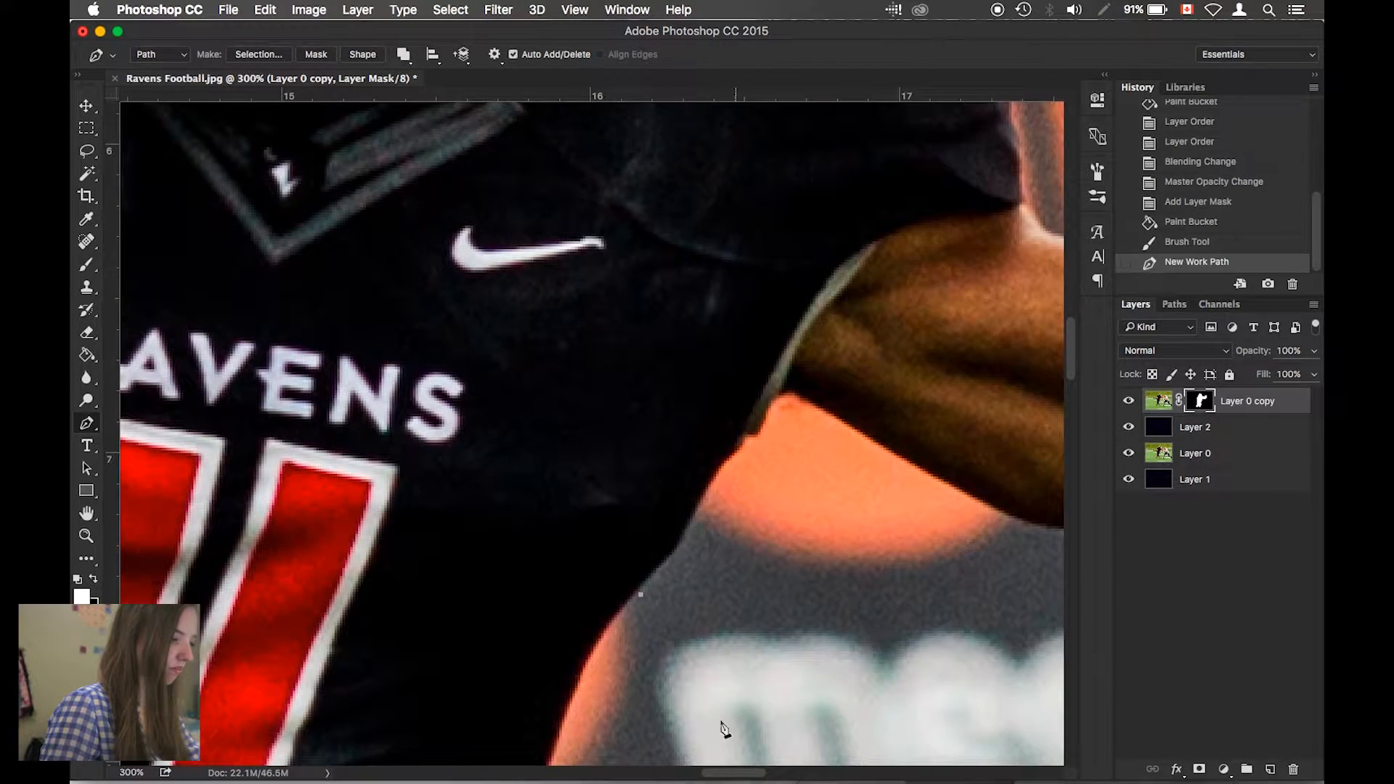
pyautogui.moveTo(588, 654); pyautogui.dragTo(575, 684)
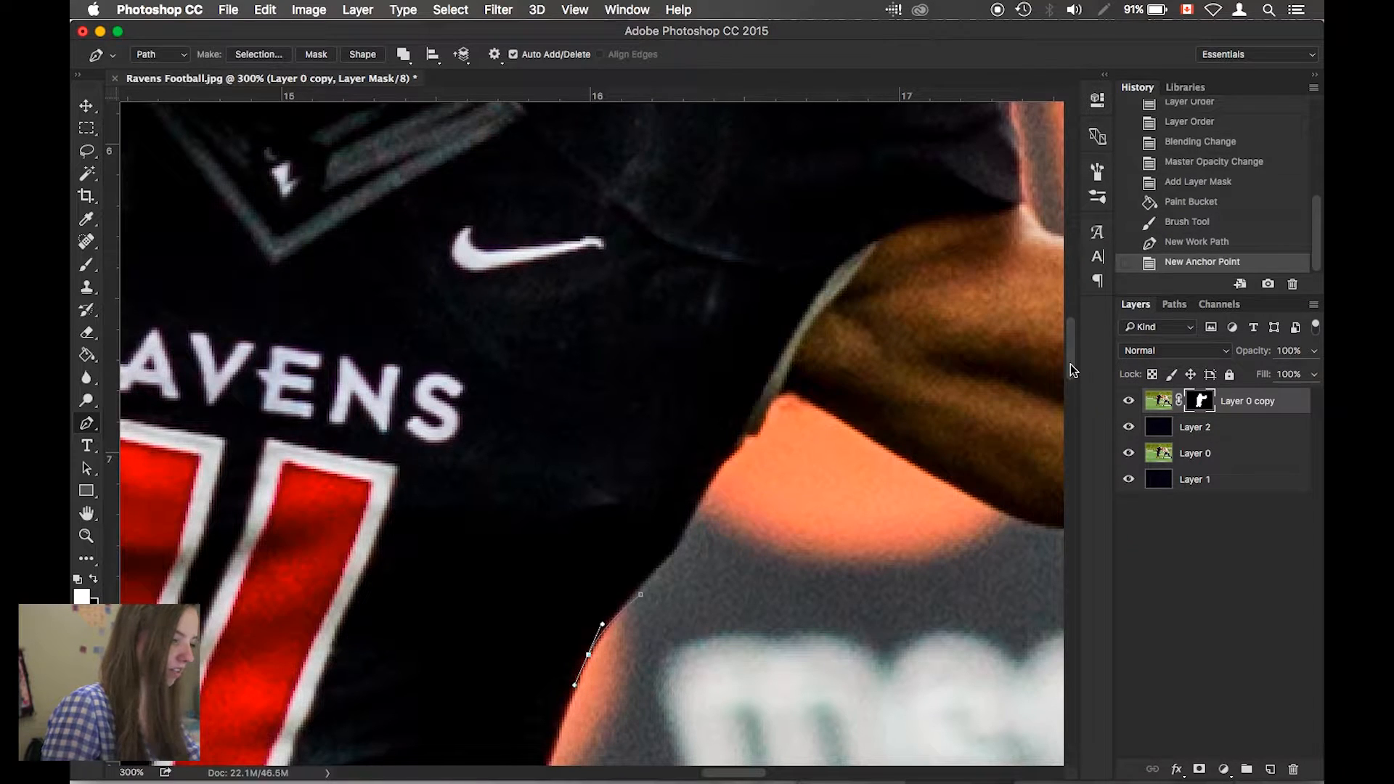
# Step: Continue the path down the right-hand side of the jersey towards the waist
pyautogui.moveTo(1075, 370); pyautogui.dragTo(1074, 404)
pyautogui.moveTo(533, 444); pyautogui.dragTo(518, 476)
pyautogui.moveTo(492, 546); pyautogui.dragTo(481, 565)
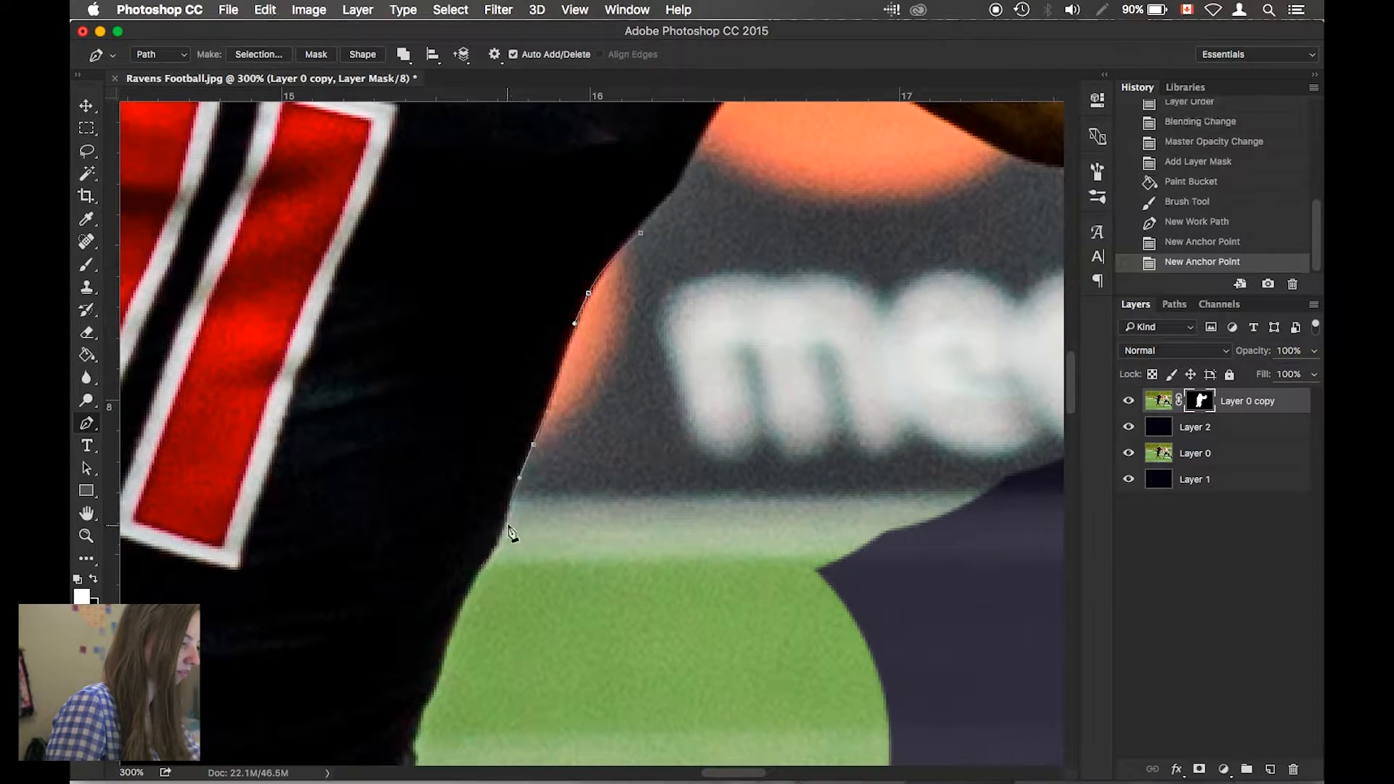
pyautogui.click(462, 602)
pyautogui.click(439, 669)
pyautogui.click(421, 709)
pyautogui.click(406, 734)
# Step: Trace the path around the small black tab sticking out at the right-hand side of the waist
pyautogui.moveTo(1072, 401); pyautogui.dragTo(1072, 442)
pyautogui.click(416, 384)
pyautogui.click(411, 397)
pyautogui.click(443, 429)
pyautogui.click(447, 491)
pyautogui.click(426, 478)
pyautogui.click(419, 473)
# Step: Extend the path down the right-hand hip and around the curve of the thigh
pyautogui.click(413, 582)
pyautogui.click(405, 623)
pyautogui.click(401, 647)
pyautogui.click(383, 705)
pyautogui.click(375, 721)
pyautogui.moveTo(1072, 419); pyautogui.dragTo(1072, 452)
pyautogui.click(355, 454)
pyautogui.click(349, 475)
pyautogui.moveTo(278, 601); pyautogui.dragTo(239, 629)
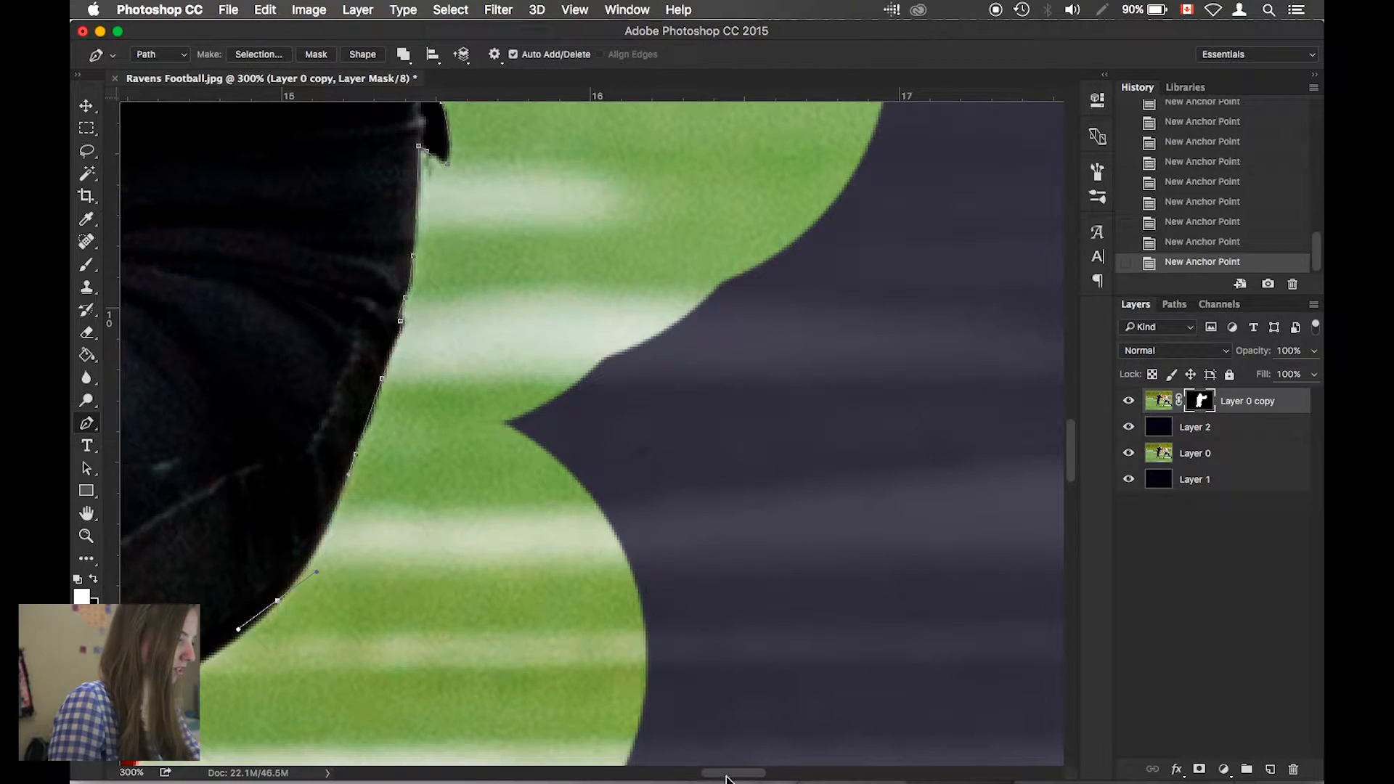
# Step: Trace the underside of the thigh and around the red piece behind the knee onto the right-hand leg
pyautogui.moveTo(726, 776); pyautogui.dragTo(697, 776)
pyautogui.moveTo(1070, 465); pyautogui.dragTo(1070, 479)
pyautogui.click(616, 511)
pyautogui.press('super+z')
pyautogui.click(630, 508)
pyautogui.click(597, 533)
pyautogui.click(557, 620)
pyautogui.click(513, 688)
pyautogui.click(499, 708)
pyautogui.click(447, 688)
pyautogui.click(429, 672)
pyautogui.moveTo(421, 701); pyautogui.dragTo(419, 723)
# Step: Continue the path down the outer edge of the right-hand leg along its red sleeve
pyautogui.moveTo(1070, 456); pyautogui.dragTo(1070, 495)
pyautogui.moveTo(406, 411); pyautogui.dragTo(403, 431)
pyautogui.click(393, 497)
pyautogui.moveTo(388, 522); pyautogui.dragTo(413, 546)
pyautogui.click(481, 669)
# Step: Trace the outer edge of the right-hand leg's calf and grey-black sock down to the shoe
pyautogui.moveTo(1070, 505); pyautogui.dragTo(1070, 549)
pyautogui.click(514, 318)
pyautogui.click(510, 339)
pyautogui.click(528, 373)
pyautogui.click(560, 433)
pyautogui.click(565, 464)
pyautogui.click(570, 478)
# Step: Trace the path around the heel tab and rounded heel of the right-hand red shoe
pyautogui.moveTo(588, 448); pyautogui.dragTo(627, 511)
pyautogui.moveTo(776, 551); pyautogui.dragTo(787, 562)
pyautogui.moveTo(793, 623); pyautogui.dragTo(785, 644)
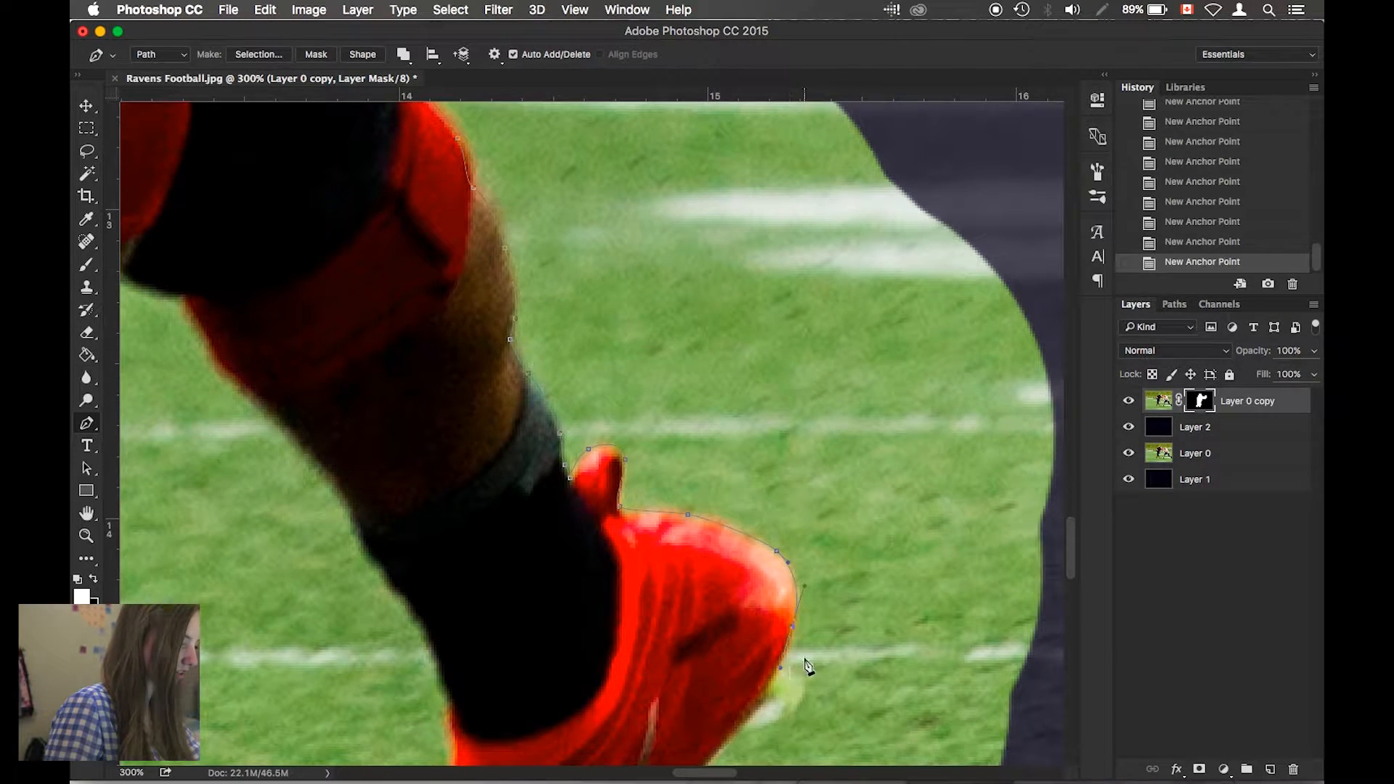
pyautogui.moveTo(769, 713); pyautogui.dragTo(756, 718)
pyautogui.moveTo(731, 731); pyautogui.dragTo(722, 747)
# Step: Continue the path down the sole of the right-hand shoe and around to its toe tip
pyautogui.moveTo(1073, 570); pyautogui.dragTo(1073, 611)
pyautogui.moveTo(652, 425); pyautogui.dragTo(642, 457)
pyautogui.click(628, 514)
pyautogui.moveTo(631, 556); pyautogui.dragTo(594, 652)
pyautogui.click(557, 674)
pyautogui.moveTo(476, 713); pyautogui.dragTo(353, 708)
# Step: Trace the front of the right-hand shoe upwards, around its protruding red flap, to the ankle
pyautogui.moveTo(364, 679); pyautogui.dragTo(368, 659)
pyautogui.moveTo(387, 574); pyautogui.dragTo(395, 550)
pyautogui.moveTo(419, 486); pyautogui.dragTo(425, 466)
pyautogui.click(428, 444)
pyautogui.click(416, 451)
pyautogui.click(414, 422)
pyautogui.click(408, 399)
pyautogui.click(414, 369)
pyautogui.moveTo(452, 350); pyautogui.dragTo(456, 343)
pyautogui.moveTo(451, 298); pyautogui.dragTo(449, 283)
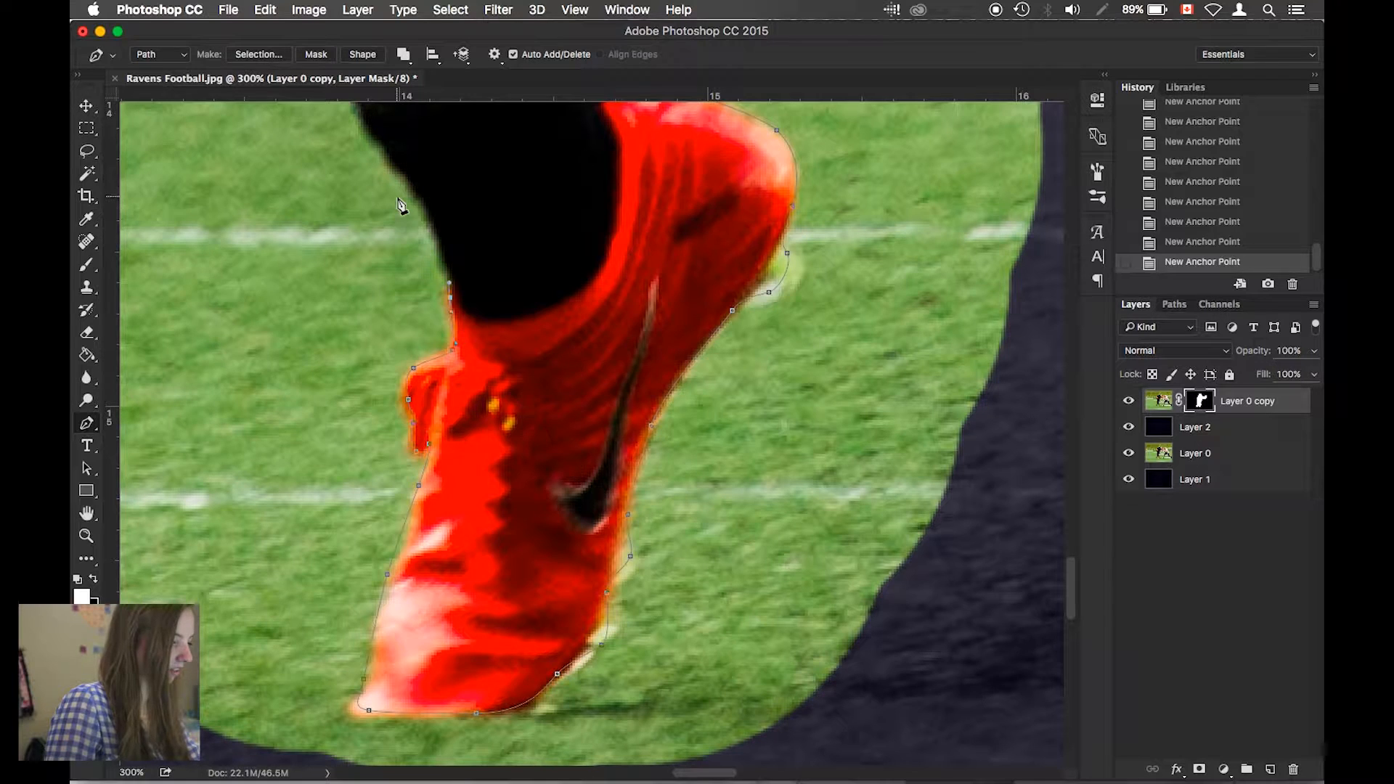
# Step: Extend the path up the inner edge of the right-hand leg's sock, calf and red sleeve
pyautogui.moveTo(427, 203); pyautogui.dragTo(368, 129)
pyautogui.moveTo(1073, 585); pyautogui.dragTo(1073, 557)
pyautogui.moveTo(687, 772); pyautogui.dragTo(671, 772)
pyautogui.click(548, 335)
pyautogui.click(475, 257)
pyautogui.click(435, 217)
pyautogui.click(403, 159)
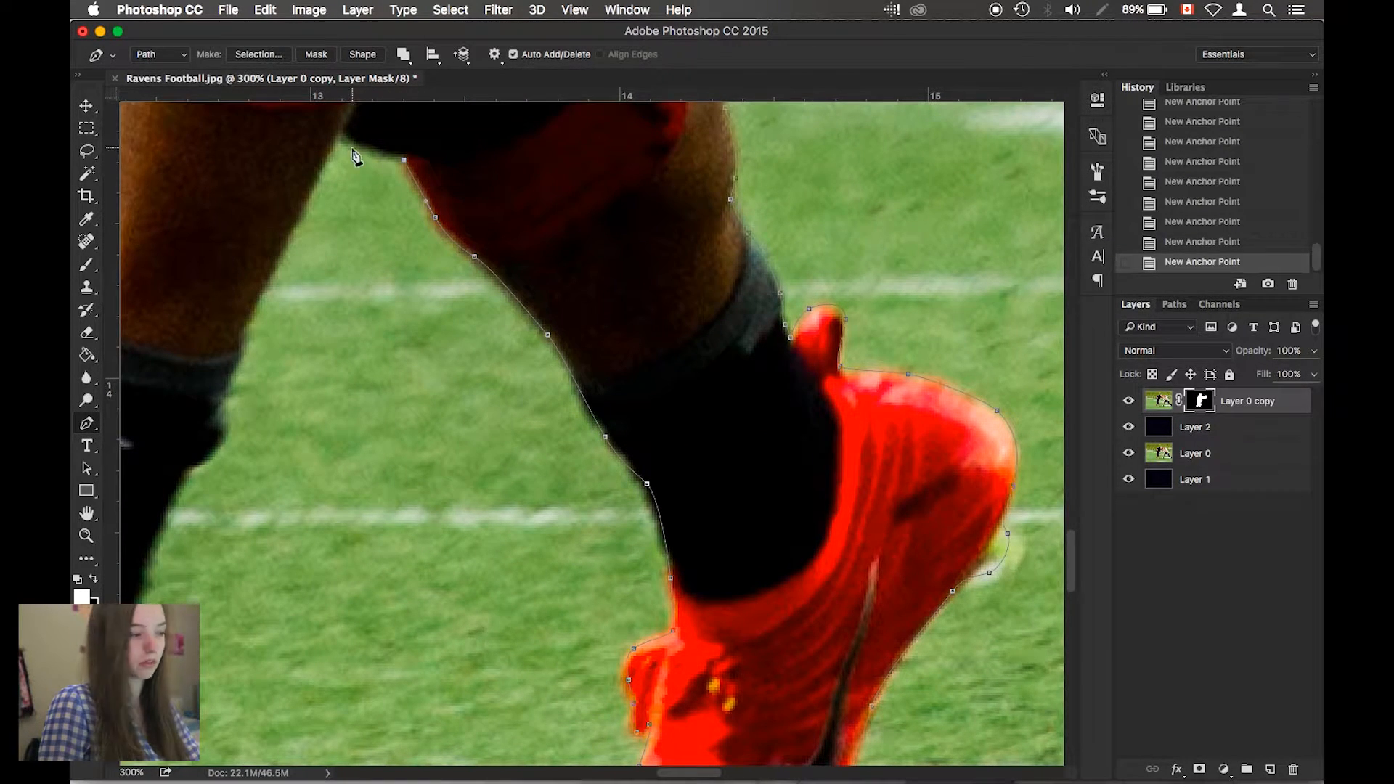
# Step: Trace the inner edge of the left-hand leg from below the knee down the calf and black sock
pyautogui.click(339, 131)
pyautogui.click(254, 311)
pyautogui.click(222, 398)
pyautogui.moveTo(227, 432); pyautogui.dragTo(181, 483)
pyautogui.moveTo(159, 535); pyautogui.dragTo(152, 557)
# Step: Trace the left-hand red shoe from its heel along the sole and around the toe
pyautogui.moveTo(694, 774); pyautogui.dragTo(654, 775)
pyautogui.moveTo(1070, 554); pyautogui.dragTo(1070, 585)
pyautogui.moveTo(723, 309); pyautogui.dragTo(716, 325)
pyautogui.moveTo(725, 345); pyautogui.dragTo(720, 358)
pyautogui.click(701, 385)
pyautogui.click(688, 466)
pyautogui.click(644, 537)
pyautogui.click(576, 592)
pyautogui.moveTo(530, 636); pyautogui.dragTo(445, 618)
pyautogui.moveTo(333, 576); pyautogui.dragTo(325, 570)
pyautogui.moveTo(320, 552); pyautogui.dragTo(321, 535)
pyautogui.moveTo(321, 527); pyautogui.dragTo(319, 507)
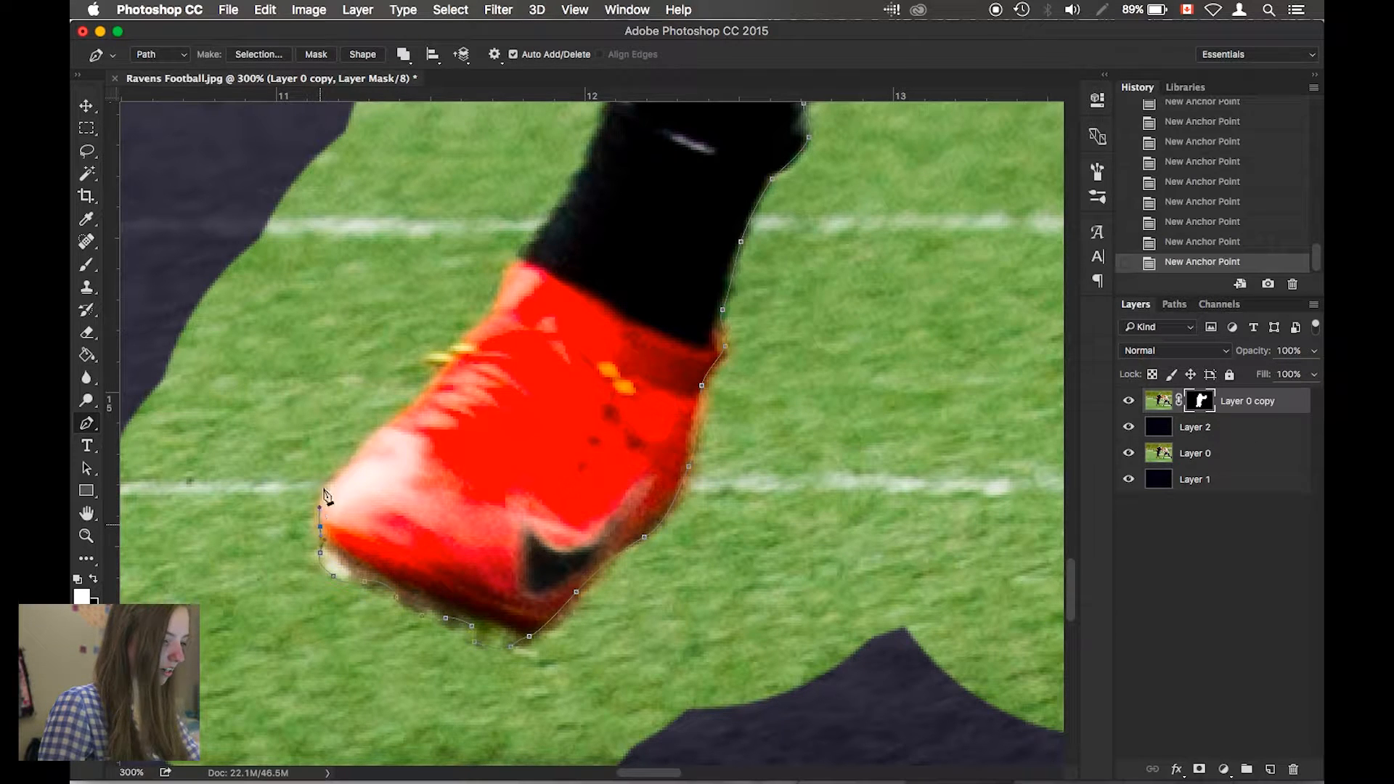
# Step: Continue the path over the top of the left-hand shoe, including the yellow laces, to the ankle
pyautogui.click(352, 458)
pyautogui.click(422, 393)
pyautogui.click(427, 357)
pyautogui.click(475, 327)
pyautogui.click(496, 300)
pyautogui.click(511, 263)
# Step: Trace the outer edge of the left-hand leg up the sock and bare shin
pyautogui.scroll(10, 603, 131)
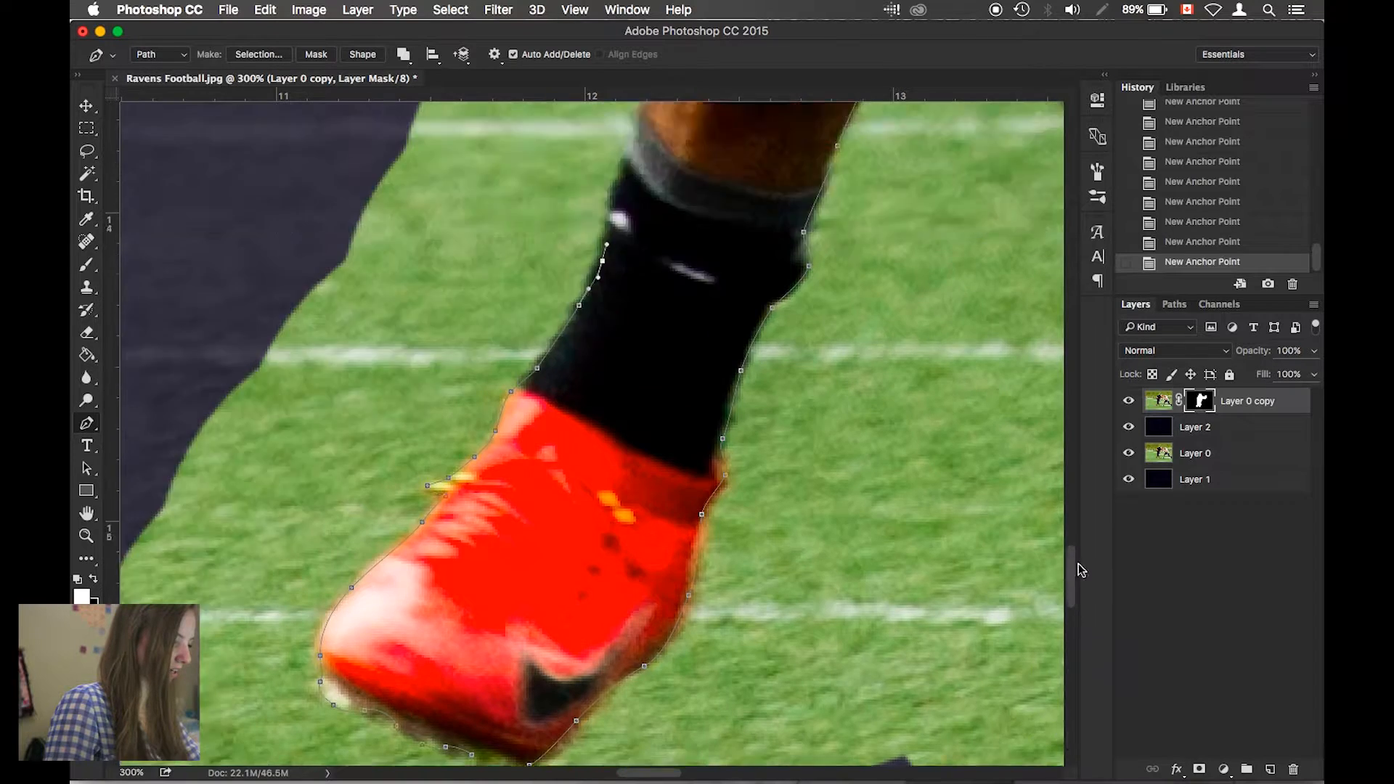
pyautogui.click(644, 414)
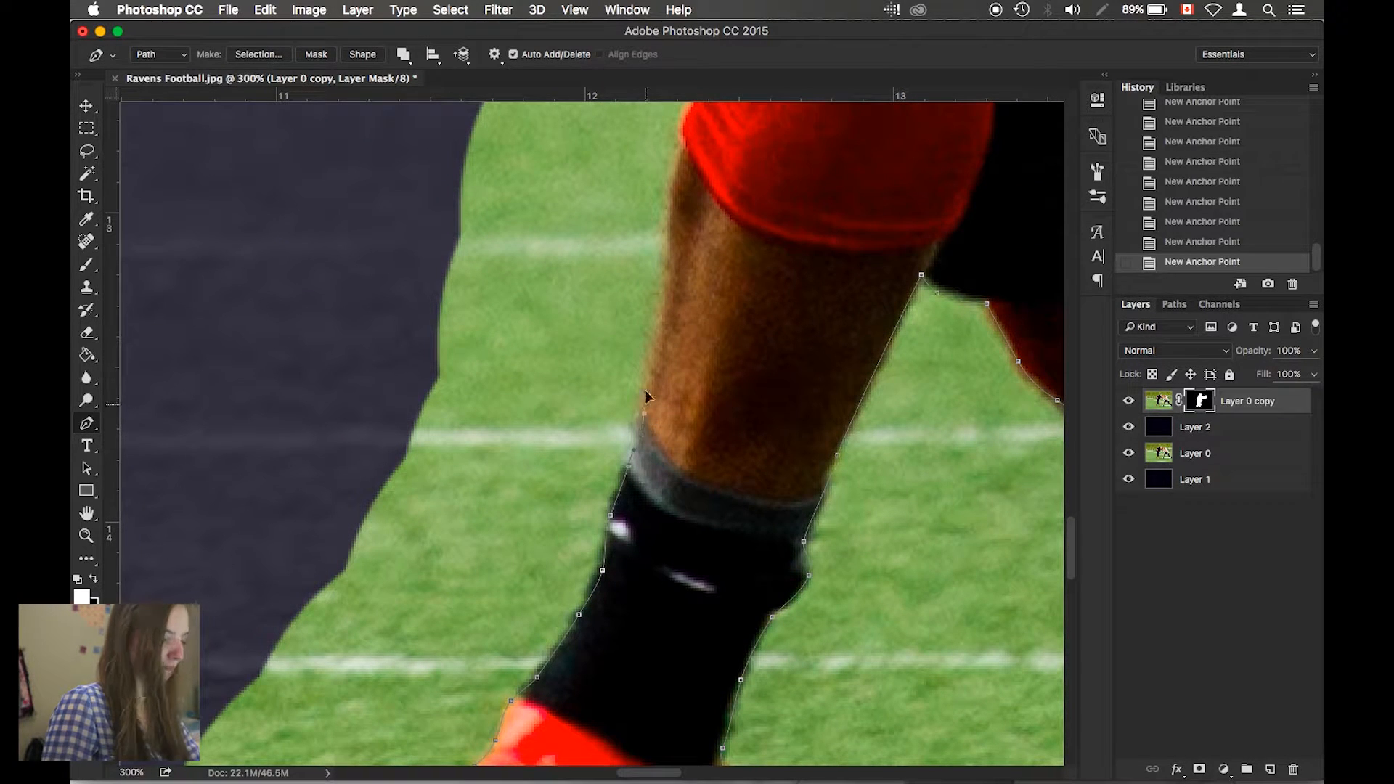
pyautogui.click(659, 349)
pyautogui.click(662, 311)
pyautogui.click(666, 273)
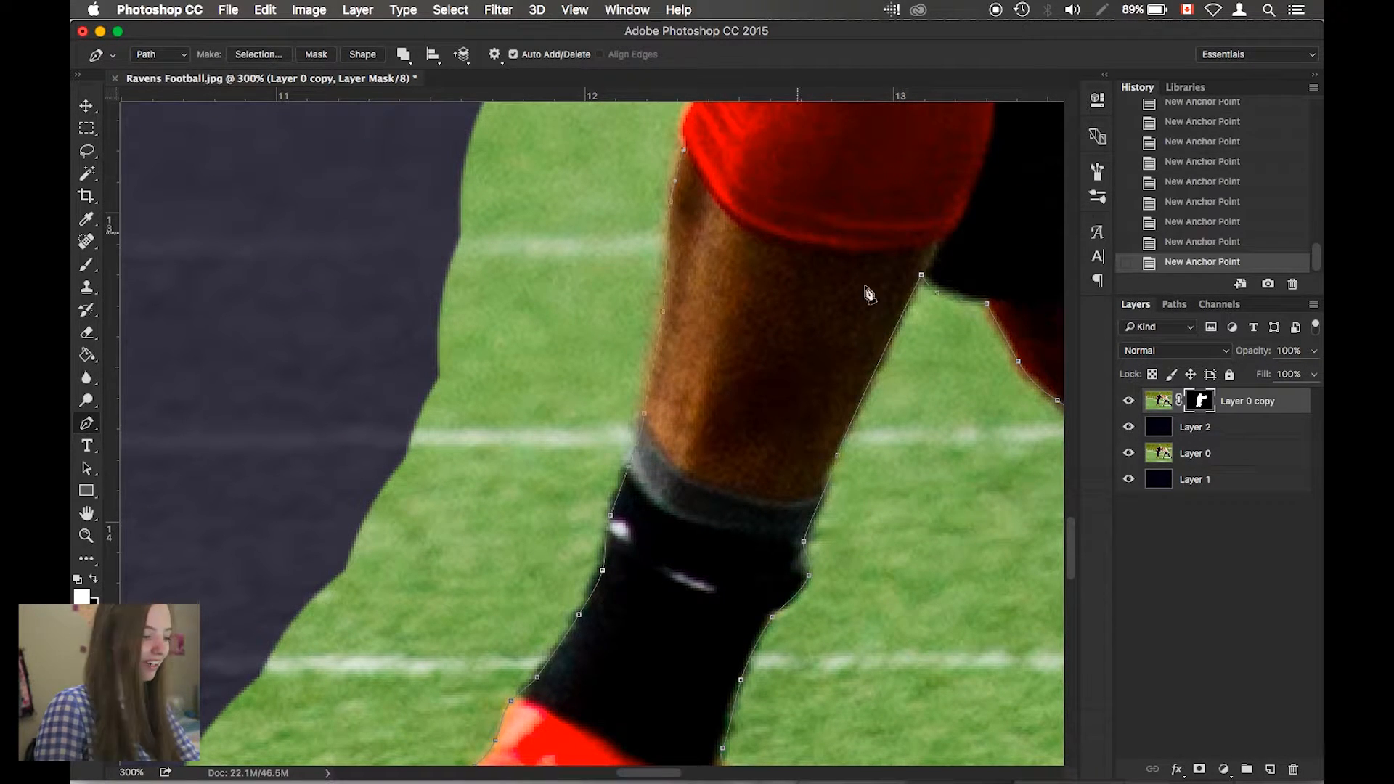
# Step: Trace the outer edge of the red sleeve below the left-hand knee
pyautogui.scroll(10, 1075, 536)
pyautogui.click(683, 524)
pyautogui.click(720, 426)
pyautogui.click(744, 363)
pyautogui.click(749, 319)
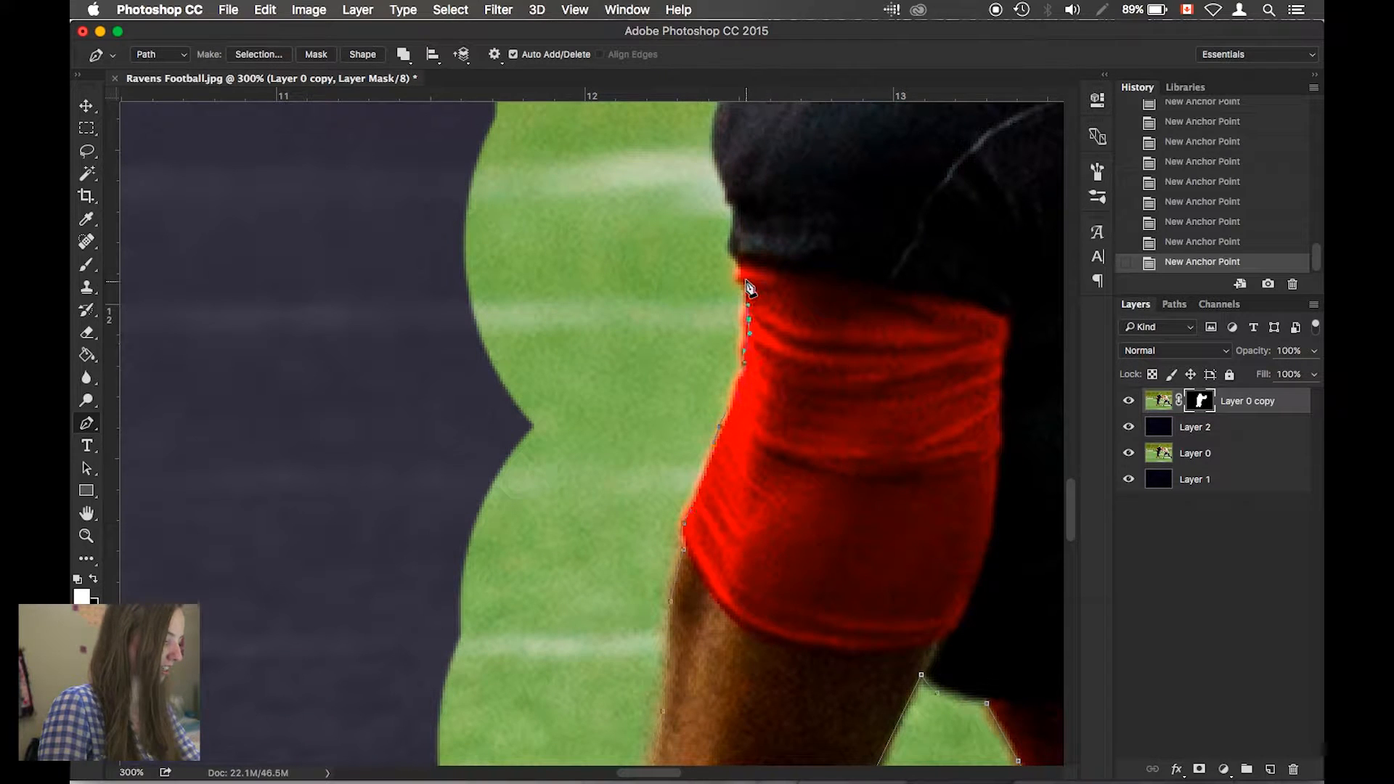
pyautogui.click(743, 277)
# Step: Extend the path around the black-clad left-hand knee and up the thigh
pyautogui.click(732, 208)
pyautogui.click(716, 161)
pyautogui.scroll(9, 1069, 486)
pyautogui.click(720, 462)
pyautogui.click(738, 414)
pyautogui.click(744, 278)
pyautogui.click(756, 232)
pyautogui.click(770, 193)
pyautogui.click(771, 151)
pyautogui.moveTo(784, 129); pyautogui.dragTo(785, 120)
# Step: Continue the path up the left-hand hip and waist to the dark fabric fold below the gloved hand
pyautogui.moveTo(1073, 454); pyautogui.dragTo(1078, 405)
pyautogui.moveTo(794, 495); pyautogui.dragTo(797, 474)
pyautogui.click(804, 409)
pyautogui.click(812, 399)
pyautogui.click(820, 367)
pyautogui.click(828, 320)
pyautogui.click(828, 288)
pyautogui.click(828, 237)
pyautogui.click(846, 203)
pyautogui.click(843, 146)
pyautogui.click(857, 119)
pyautogui.moveTo(1071, 433); pyautogui.dragTo(1071, 404)
pyautogui.click(845, 404)
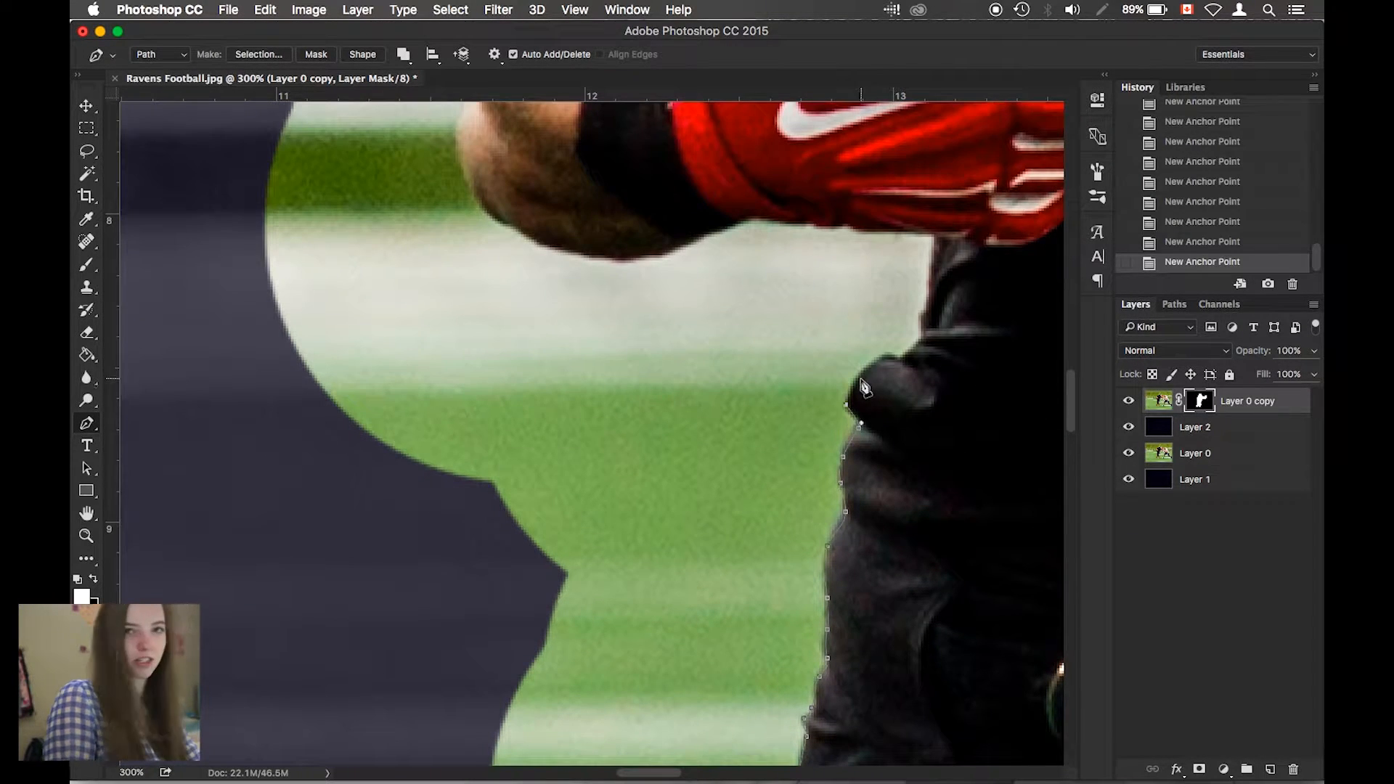
# Step: Extend the path around the dark fabric fold at the waist and up to the red glove
pyautogui.click(861, 379)
pyautogui.click(884, 358)
pyautogui.click(905, 355)
pyautogui.click(922, 337)
pyautogui.moveTo(926, 294); pyautogui.dragTo(926, 283)
# Step: Trace the underside of the red glove along to the black wristband
pyautogui.click(867, 234)
pyautogui.click(848, 225)
pyautogui.click(832, 229)
pyautogui.click(809, 226)
pyautogui.click(792, 227)
pyautogui.click(741, 220)
pyautogui.click(723, 228)
# Step: Continue the path around the bare forearm and bent elbow of the ball-carrying arm
pyautogui.moveTo(644, 258); pyautogui.dragTo(621, 257)
pyautogui.moveTo(527, 237); pyautogui.dragTo(490, 213)
pyautogui.moveTo(466, 175); pyautogui.dragTo(463, 155)
pyautogui.moveTo(1073, 410); pyautogui.dragTo(1073, 365)
pyautogui.click(477, 548)
pyautogui.moveTo(477, 500); pyautogui.dragTo(479, 487)
pyautogui.moveTo(503, 443); pyautogui.dragTo(512, 432)
# Step: Trace the outer edge of the upper arm and black sleeve up towards the left-hand shoulder
pyautogui.moveTo(1070, 364); pyautogui.dragTo(1070, 329)
pyautogui.click(767, 470)
pyautogui.click(775, 442)
pyautogui.click(804, 396)
pyautogui.click(781, 393)
pyautogui.click(763, 359)
pyautogui.click(778, 266)
pyautogui.click(766, 215)
pyautogui.moveTo(796, 172); pyautogui.dragTo(803, 164)
# Step: Trace the curved top of the left-hand shoulder towards the helmet
pyautogui.moveTo(665, 772); pyautogui.dragTo(709, 772)
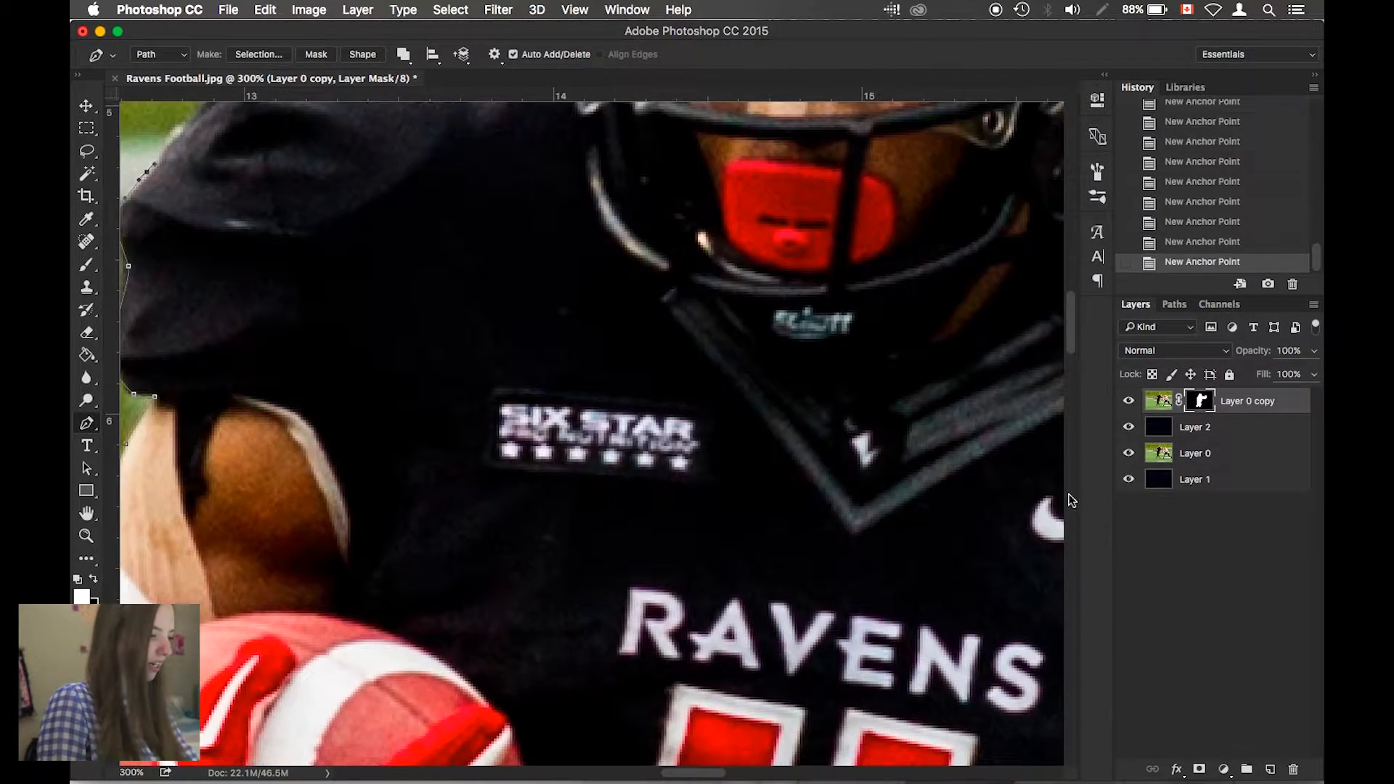
pyautogui.moveTo(1070, 322); pyautogui.dragTo(1070, 302)
pyautogui.click(181, 343)
pyautogui.click(210, 309)
pyautogui.click(247, 283)
pyautogui.moveTo(300, 268); pyautogui.dragTo(465, 286)
pyautogui.click(412, 279)
# Step: Continue the path up the left-hand side of the face mask to the helmet's side fitting
pyautogui.click(555, 137)
pyautogui.moveTo(558, 173); pyautogui.dragTo(554, 109)
pyautogui.moveTo(1072, 319); pyautogui.dragTo(1071, 296)
pyautogui.moveTo(555, 320); pyautogui.dragTo(555, 307)
pyautogui.click(580, 292)
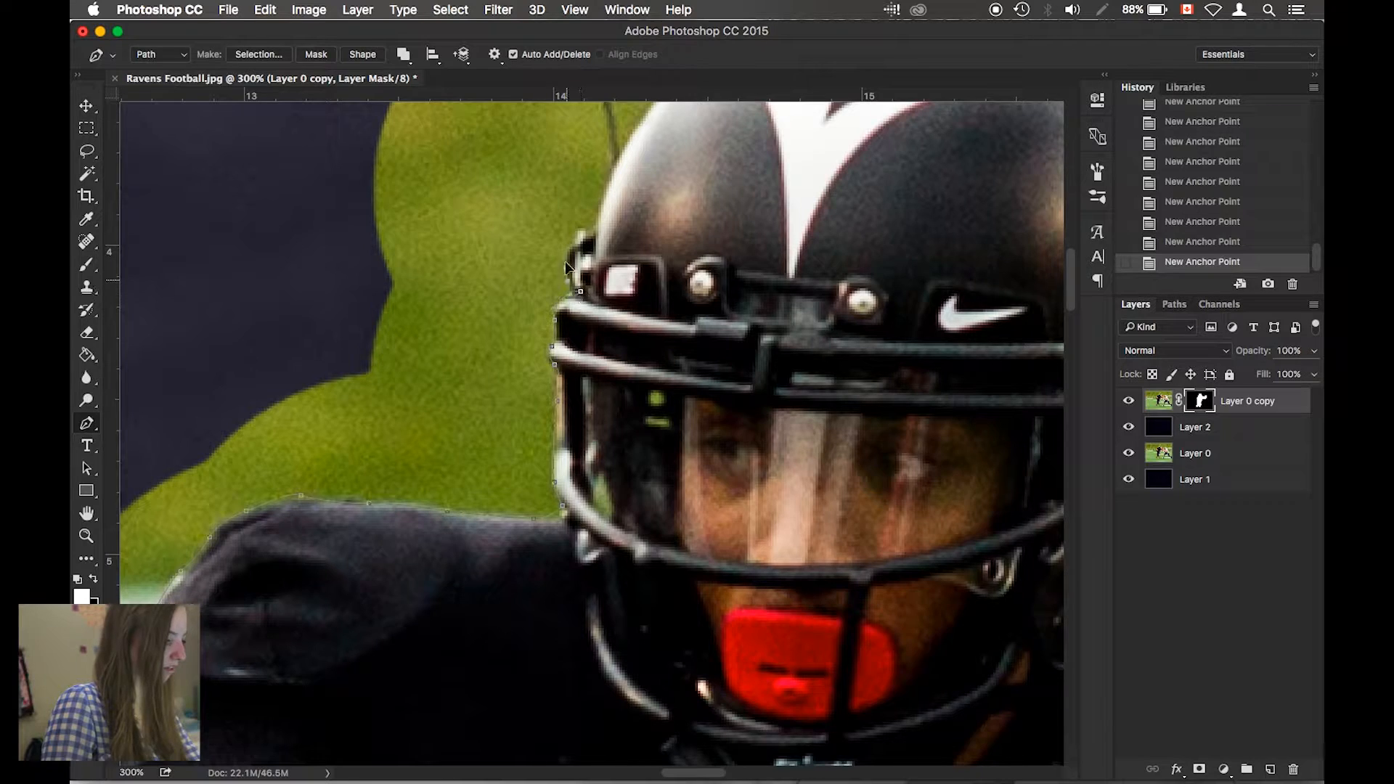
# Step: Curve the path over the helmet's dome down to the upper black clip on its right-hand side
pyautogui.moveTo(1074, 287); pyautogui.dragTo(1073, 269)
pyautogui.moveTo(677, 271); pyautogui.dragTo(747, 215)
pyautogui.moveTo(973, 188); pyautogui.dragTo(1049, 227)
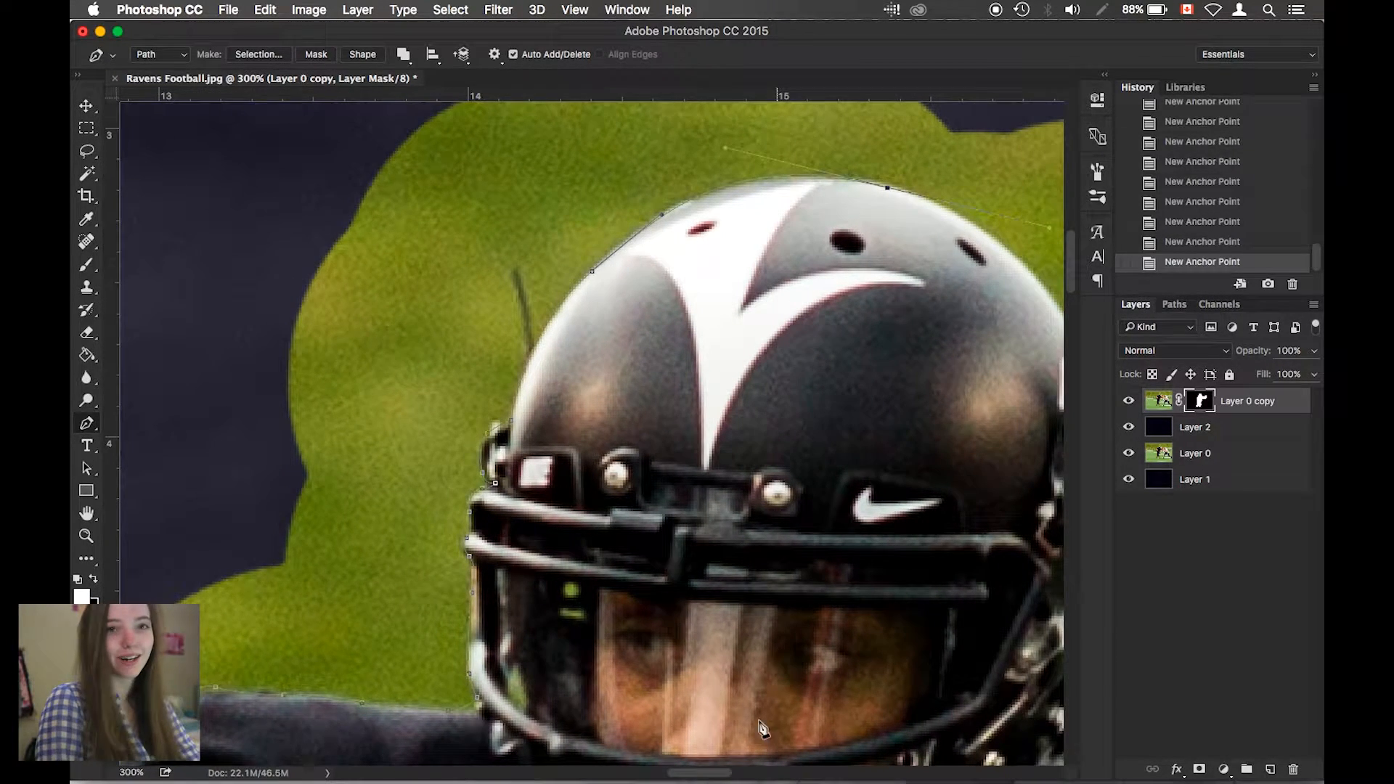
pyautogui.moveTo(709, 773); pyautogui.dragTo(730, 773)
pyautogui.moveTo(743, 276); pyautogui.dragTo(777, 315)
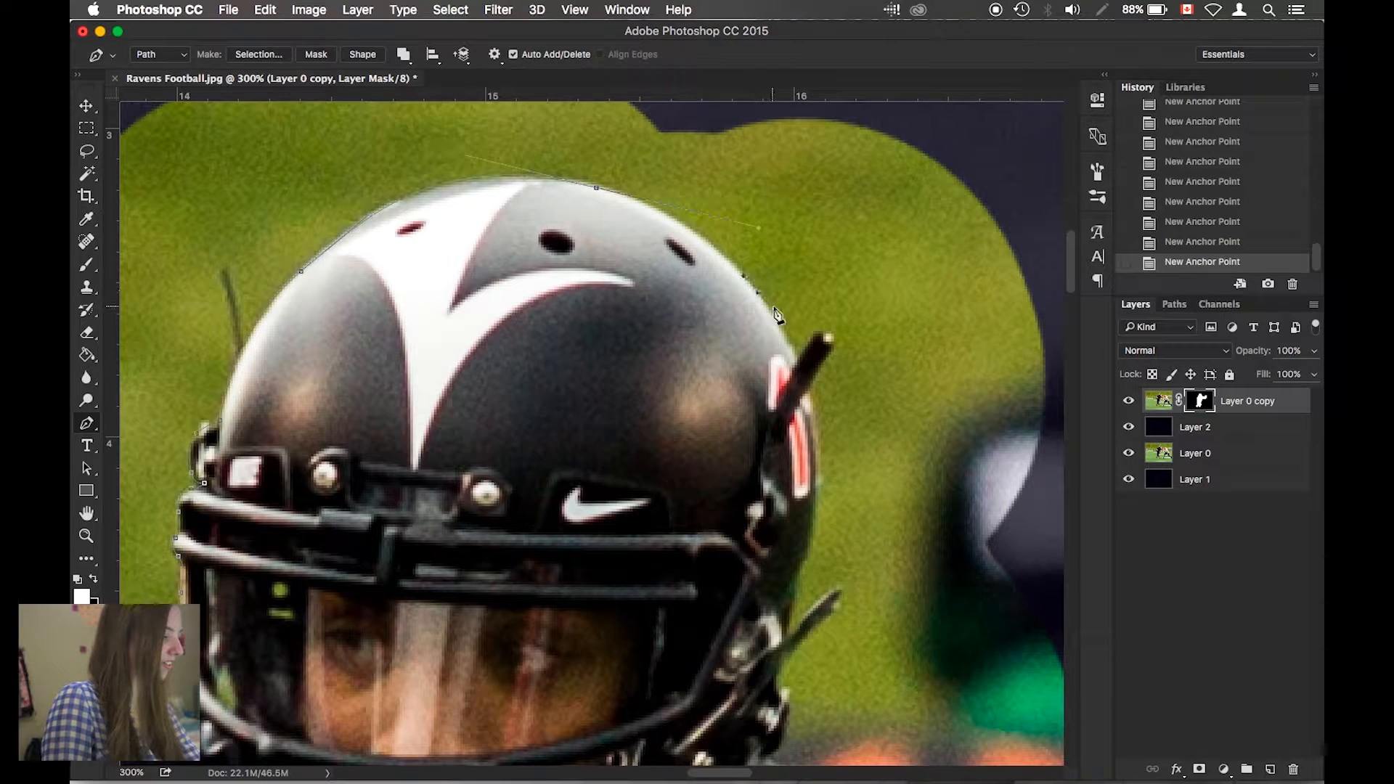
pyautogui.click(1192, 223)
pyautogui.click(793, 342)
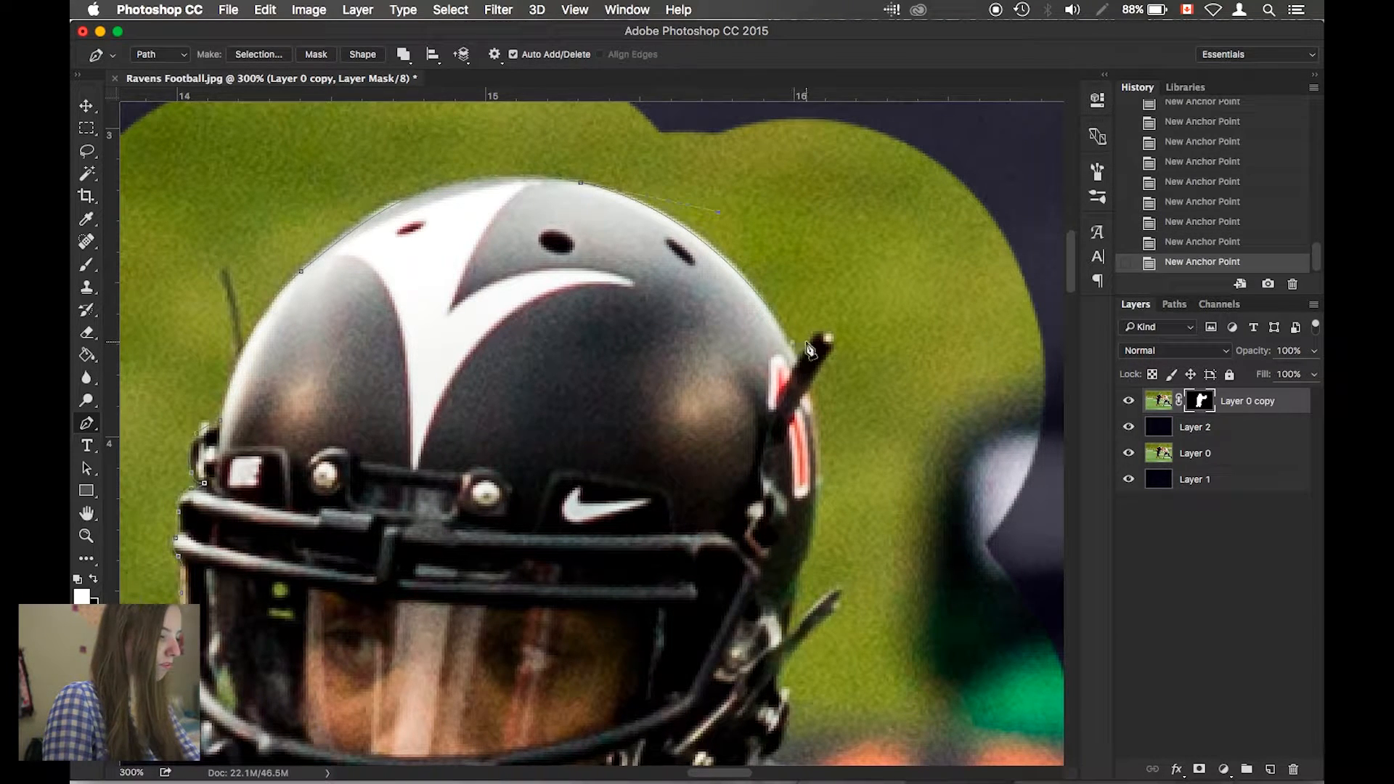
# Step: Trace around the upper black clip, down the helmet's right-hand edge and around the lower clip
pyautogui.click(800, 360)
pyautogui.click(814, 336)
pyautogui.click(832, 342)
pyautogui.click(810, 386)
pyautogui.click(819, 479)
pyautogui.click(806, 554)
pyautogui.click(800, 576)
pyautogui.click(789, 612)
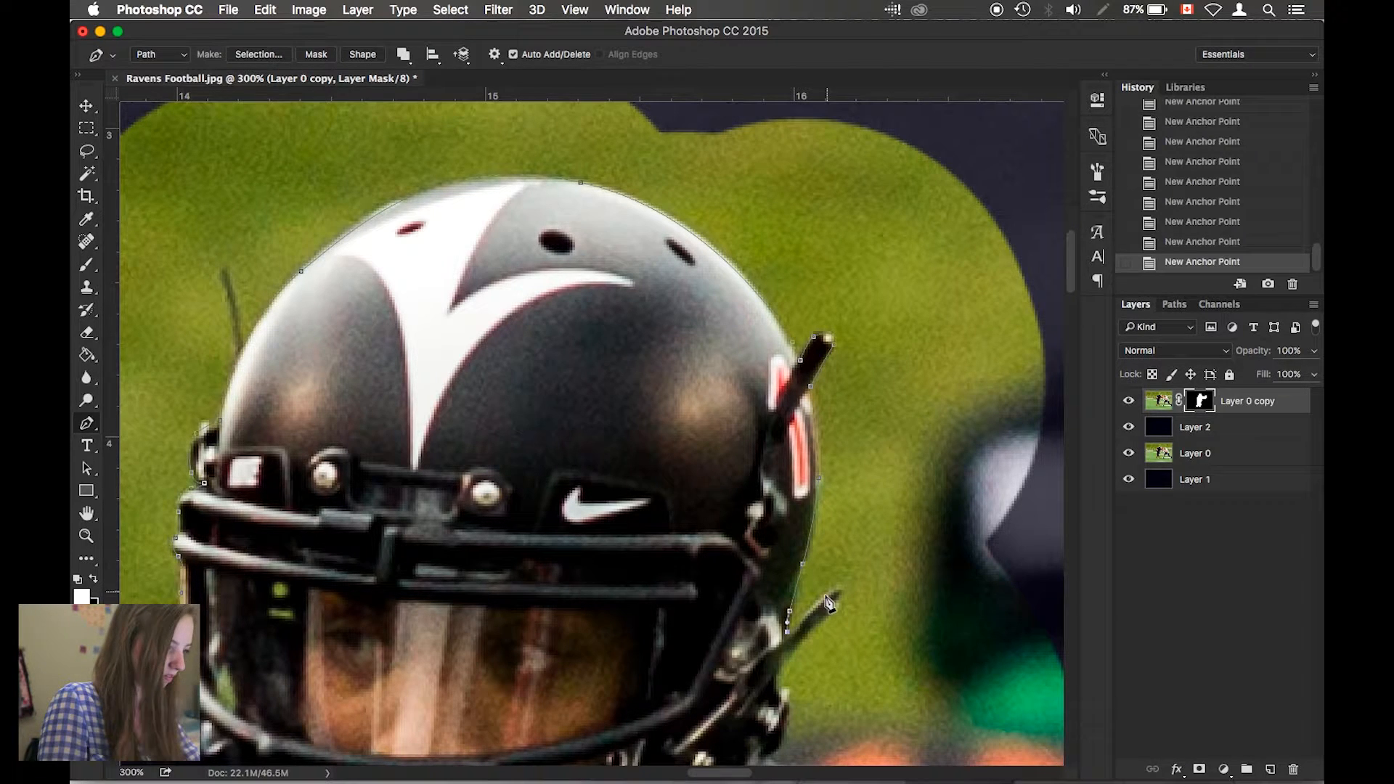
pyautogui.click(842, 598)
pyautogui.moveTo(813, 627); pyautogui.dragTo(802, 635)
# Step: Continue the path below the helmet and over the right-hand shoulder to the black sleeve
pyautogui.moveTo(1070, 283); pyautogui.dragTo(1070, 313)
pyautogui.moveTo(784, 340); pyautogui.dragTo(784, 406)
pyautogui.moveTo(866, 445); pyautogui.dragTo(882, 443)
pyautogui.moveTo(698, 773); pyautogui.dragTo(729, 773)
pyautogui.moveTo(536, 453); pyautogui.dragTo(760, 620)
pyautogui.moveTo(782, 659); pyautogui.dragTo(792, 720)
# Step: Trace the sleeve edge and the upper edge of the outstretched arm towards the red armband
pyautogui.scroll(-5, 937, 403)
pyautogui.moveTo(799, 494); pyautogui.dragTo(826, 546)
pyautogui.hscroll(5, 857, 581)
pyautogui.click(658, 568)
pyautogui.hscroll(5, 862, 632)
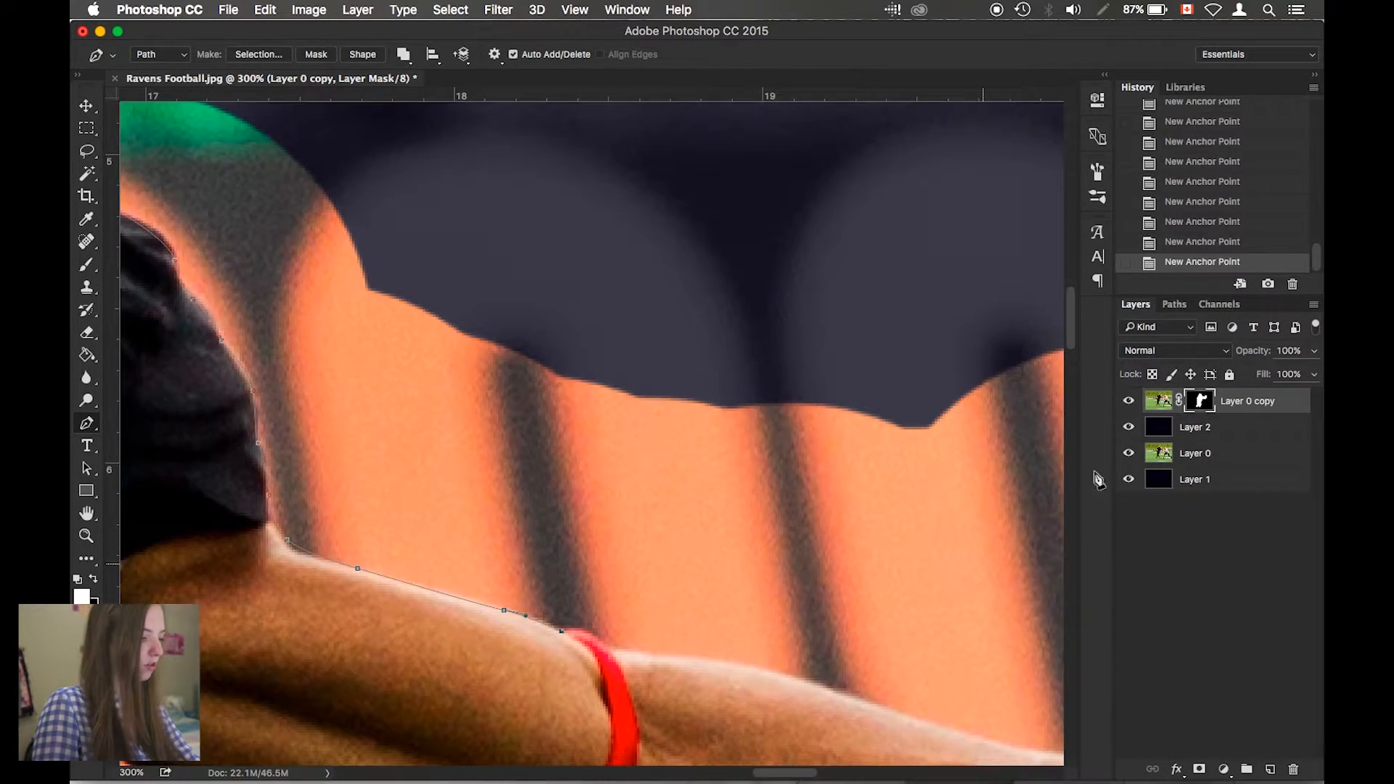
# Step: Extend the path past the red armband along the top of the forearm and black wristband
pyautogui.scroll(-4, 863, 631)
pyautogui.moveTo(561, 413); pyautogui.dragTo(617, 430)
pyautogui.click(755, 450)
pyautogui.moveTo(938, 511); pyautogui.dragTo(966, 518)
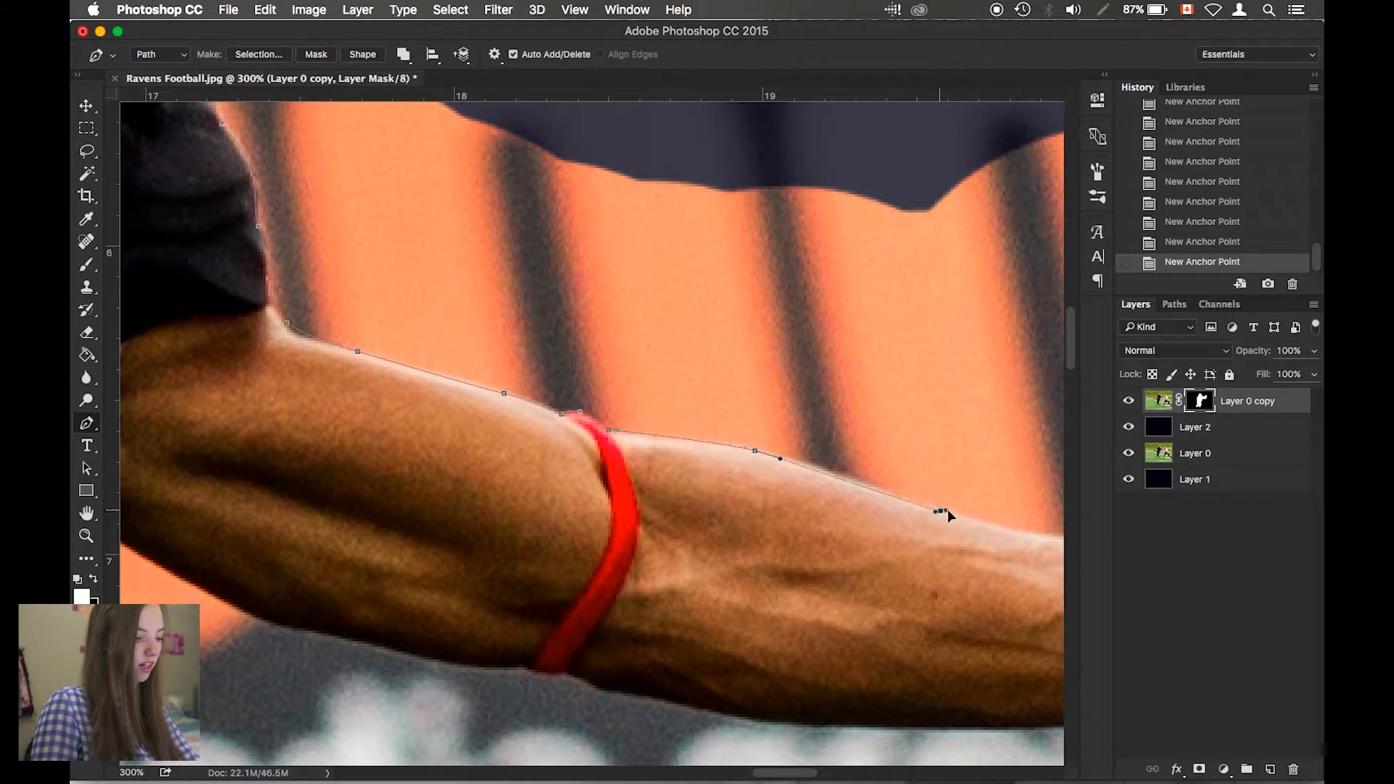
pyautogui.hscroll(12, 827, 693)
pyautogui.moveTo(482, 537); pyautogui.dragTo(593, 564)
pyautogui.click(1165, 241)
pyautogui.click(651, 556)
# Step: Trace the left-hand edge of the raised red glove up to the fingertip
pyautogui.click(683, 518)
pyautogui.click(692, 474)
pyautogui.click(686, 436)
pyautogui.click(678, 396)
pyautogui.click(694, 375)
pyautogui.click(684, 314)
pyautogui.click(723, 244)
pyautogui.click(767, 196)
# Step: Trace the inner edge of the raised glove finger down into the gap beside the next finger
pyautogui.click(796, 237)
pyautogui.click(798, 255)
pyautogui.click(761, 304)
pyautogui.click(749, 331)
pyautogui.click(752, 372)
pyautogui.click(754, 378)
# Step: Continue the path around the second glove finger and down the palm edge to the wrist
pyautogui.click(764, 351)
pyautogui.click(772, 336)
pyautogui.click(816, 349)
pyautogui.click(810, 408)
pyautogui.click(808, 429)
pyautogui.click(814, 464)
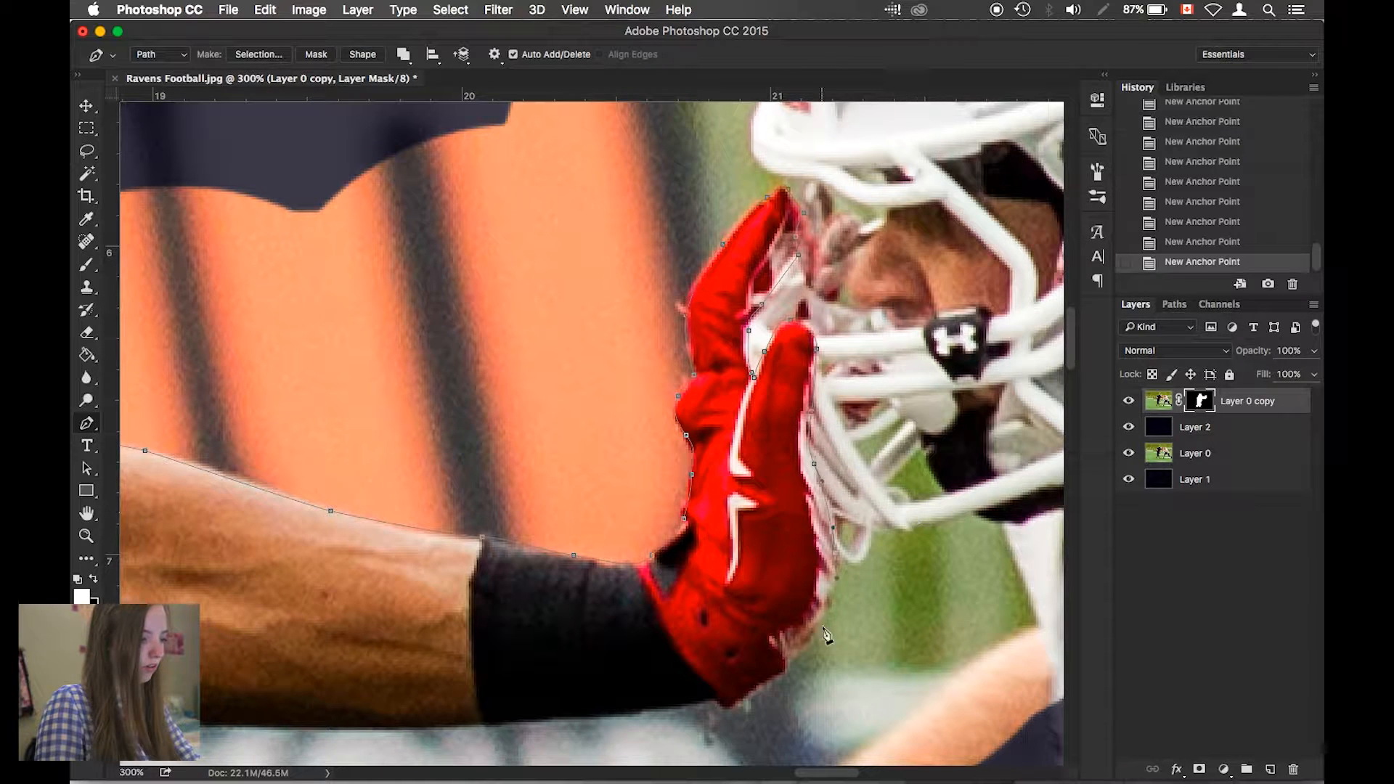
pyautogui.click(783, 657)
pyautogui.click(772, 680)
pyautogui.click(724, 709)
# Step: Trace the underside of the wristband and forearm back to the red armband
pyautogui.hscroll(-5, 639, 697)
pyautogui.scroll(-5, 639, 697)
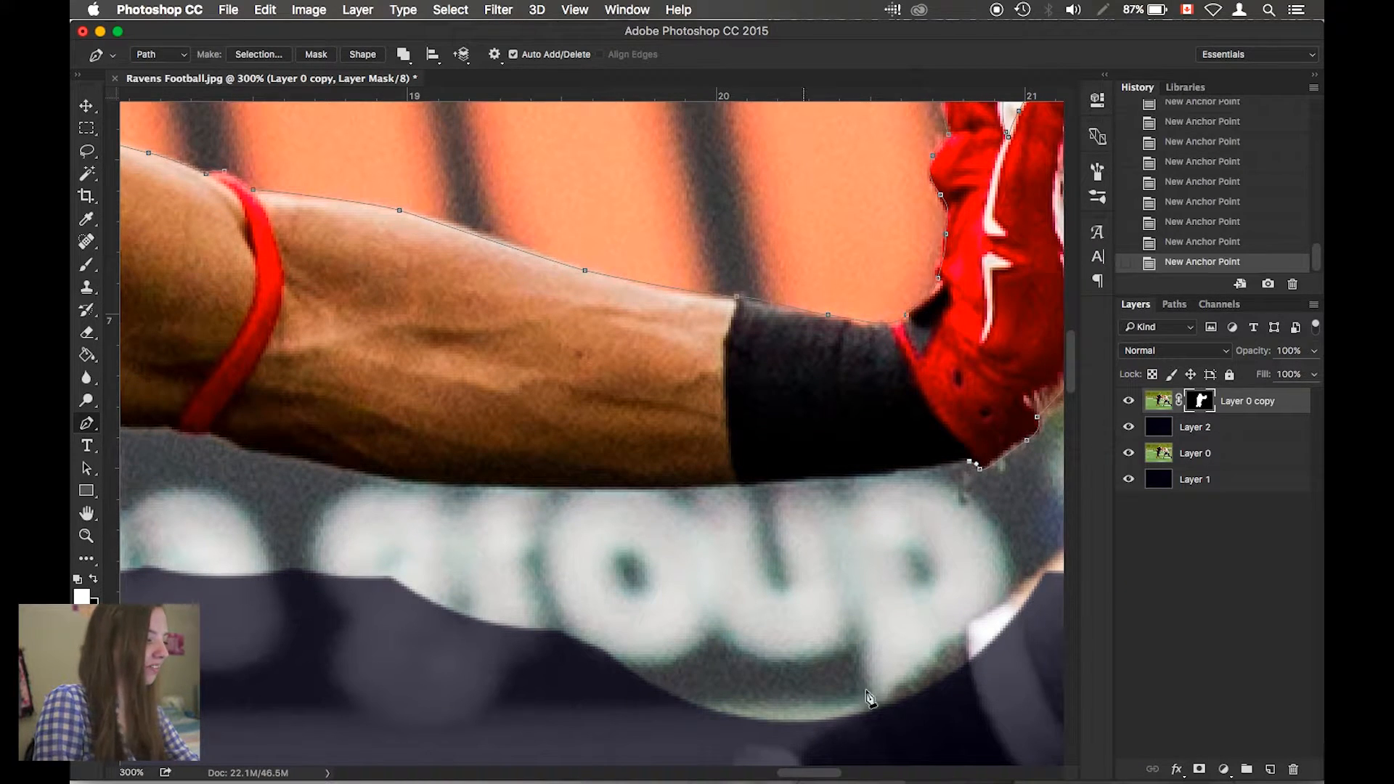
pyautogui.click(752, 484)
pyautogui.click(428, 484)
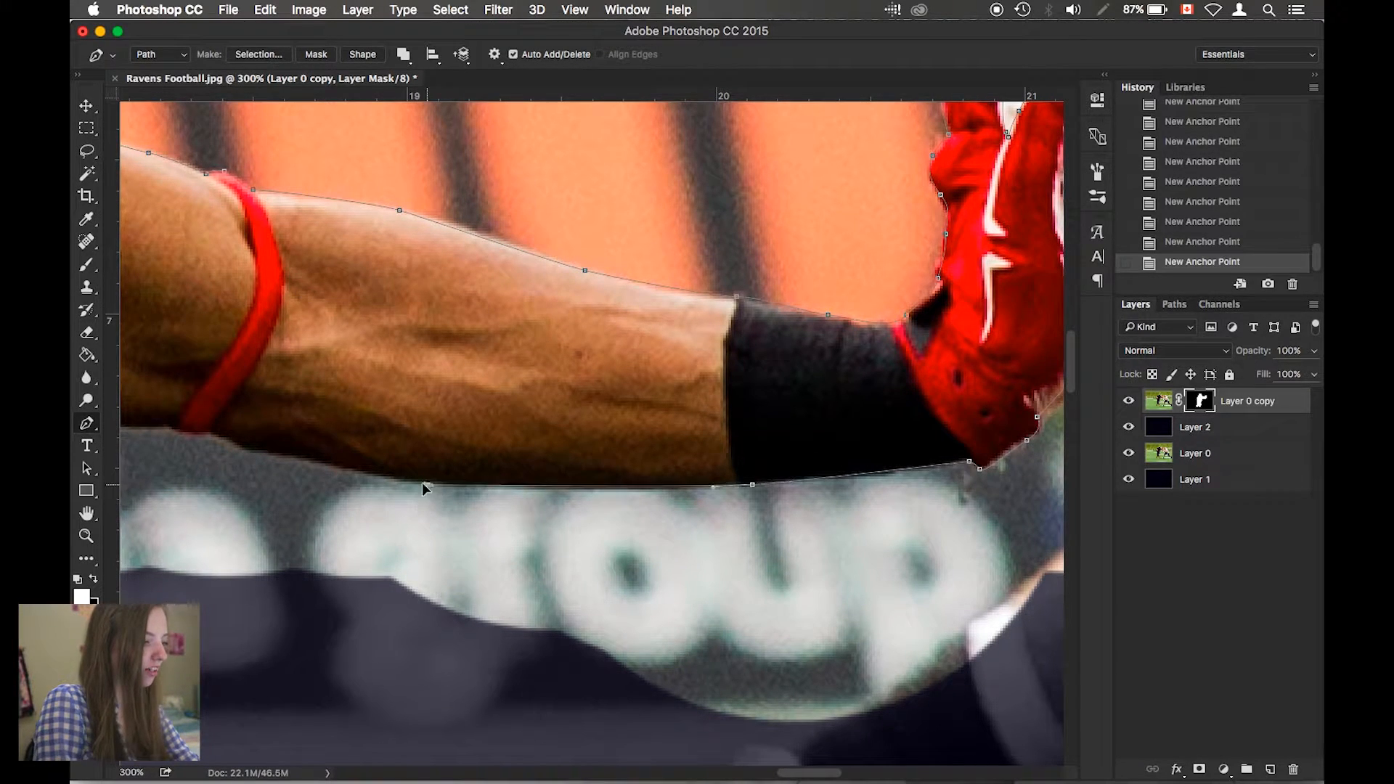
pyautogui.click(242, 450)
pyautogui.moveTo(204, 432); pyautogui.dragTo(192, 432)
# Step: Continue the path along the underside of the upper arm to the armpit
pyautogui.hscroll(-10, 795, 750)
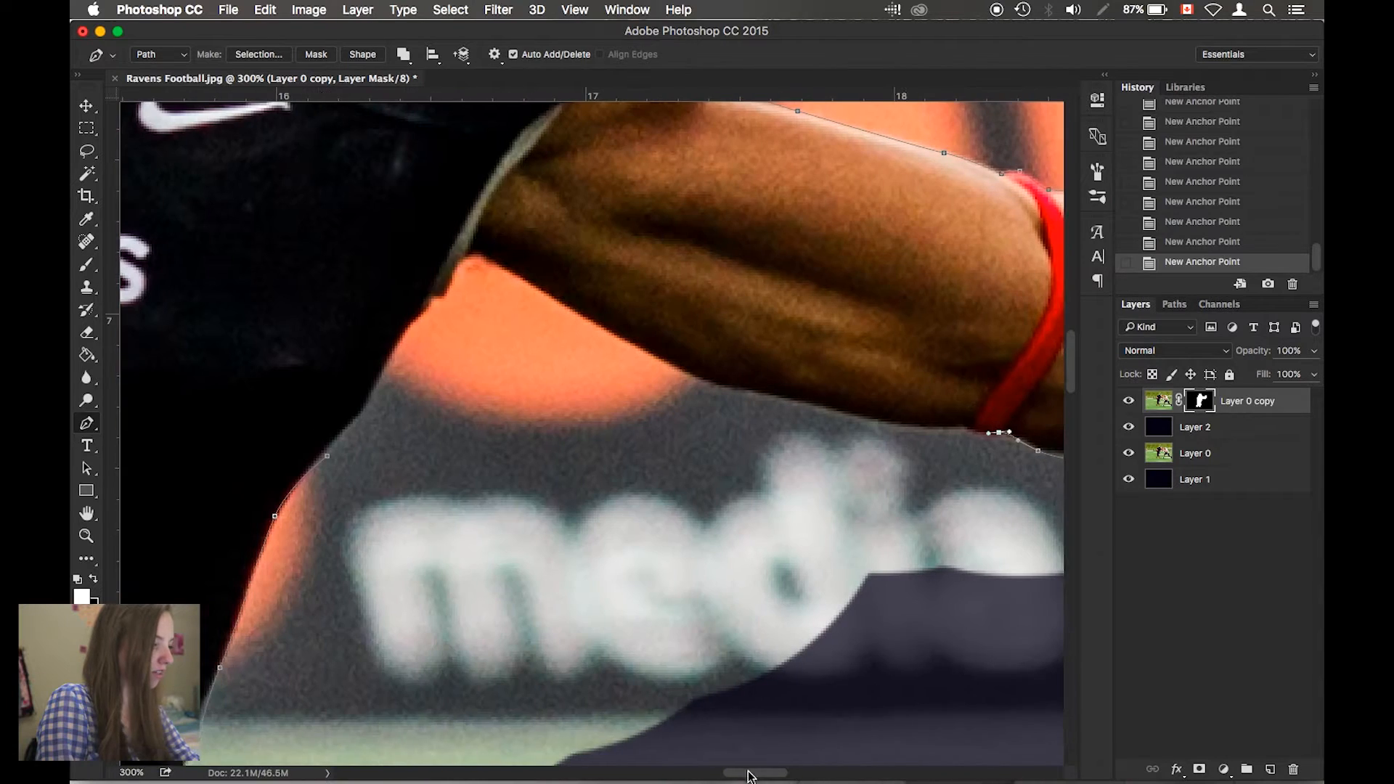
pyautogui.click(912, 422)
pyautogui.click(846, 412)
pyautogui.click(779, 398)
pyautogui.click(708, 379)
pyautogui.click(637, 343)
pyautogui.click(565, 308)
pyautogui.click(490, 257)
# Step: Trace down the side of the jersey below the armpit and close the path at its starting point
pyautogui.click(453, 280)
pyautogui.click(444, 297)
pyautogui.click(430, 307)
pyautogui.click(392, 354)
pyautogui.click(385, 369)
pyautogui.click(344, 432)
pyautogui.click(330, 456)
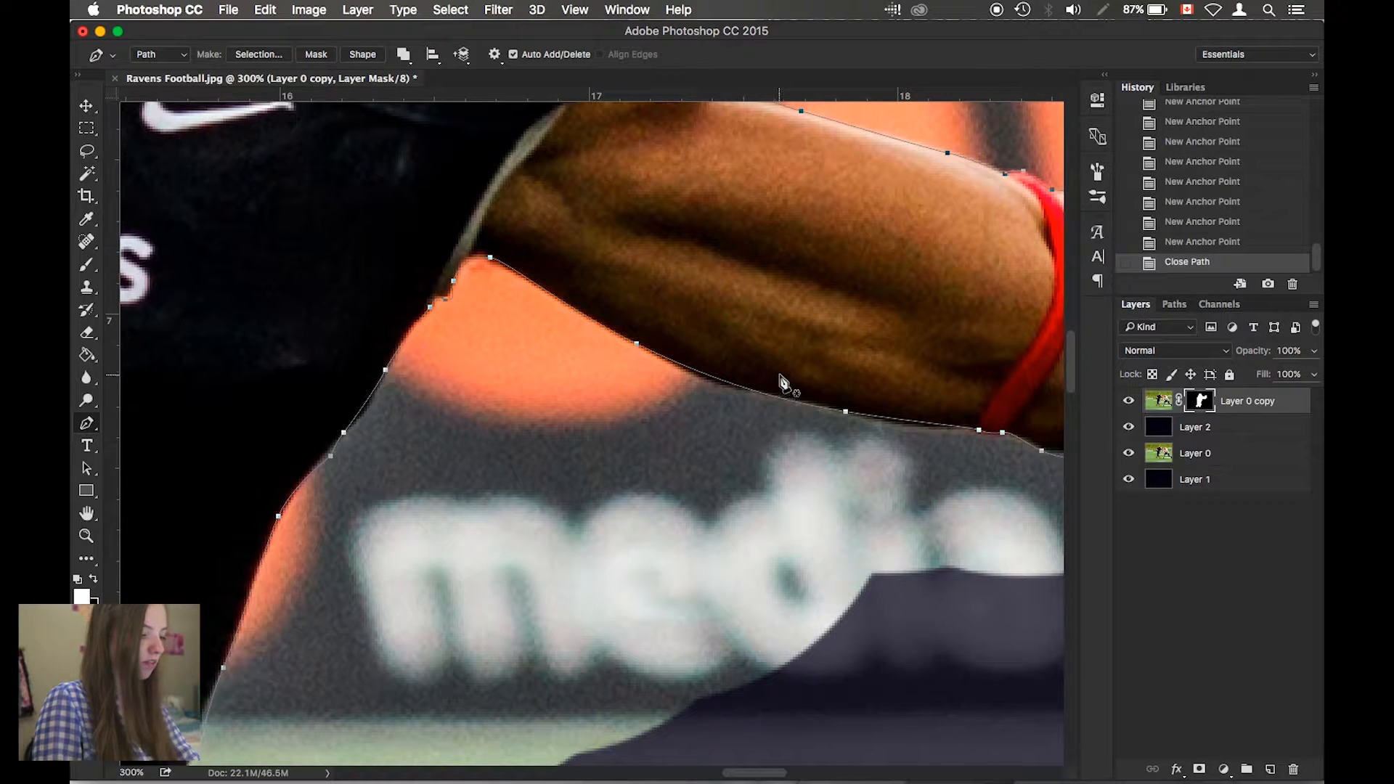
# Step: Load the closed work path around the player as a selection
pyautogui.press('super+minus')
pyautogui.press('super+minus')
pyautogui.press('super+minus')
pyautogui.press('super+minus')
pyautogui.press('super+minus')
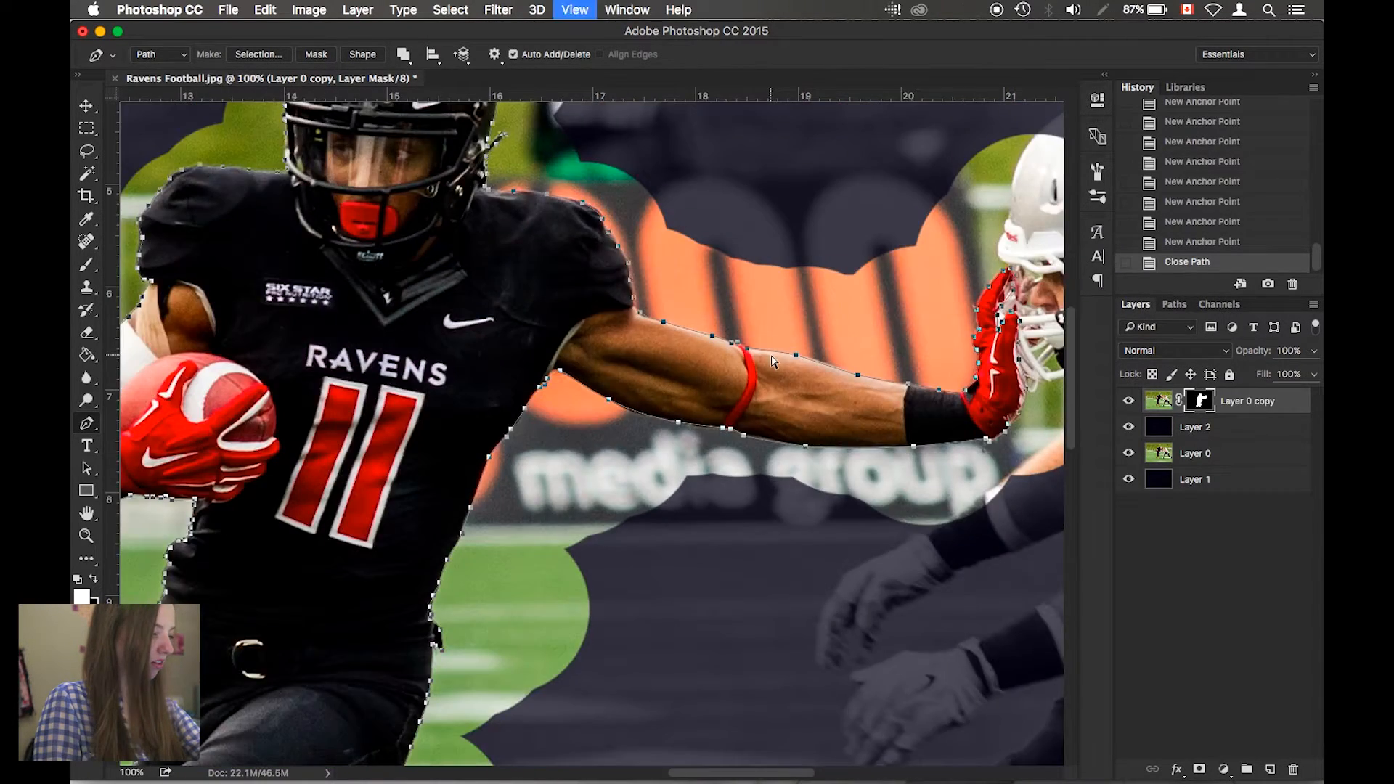
pyautogui.press('super+minus')
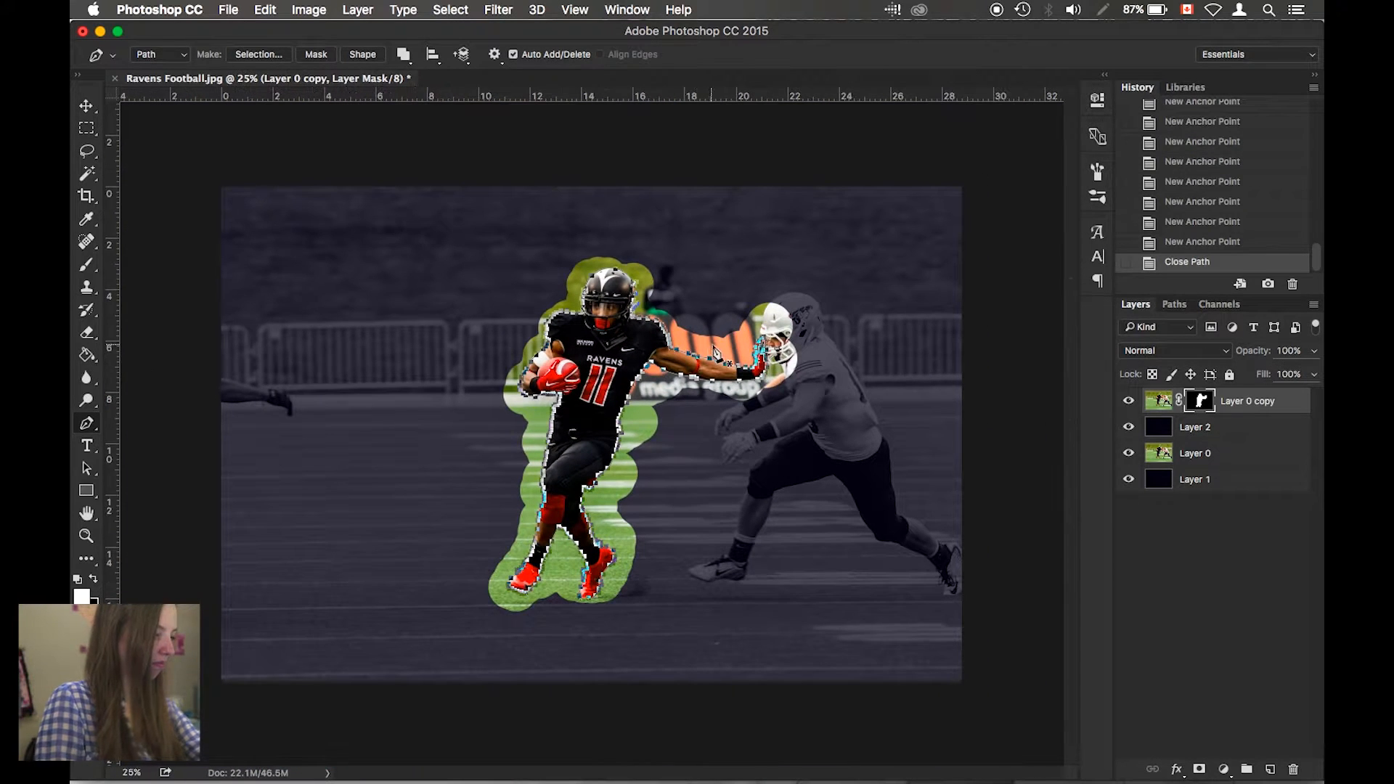
pyautogui.click(1174, 305)
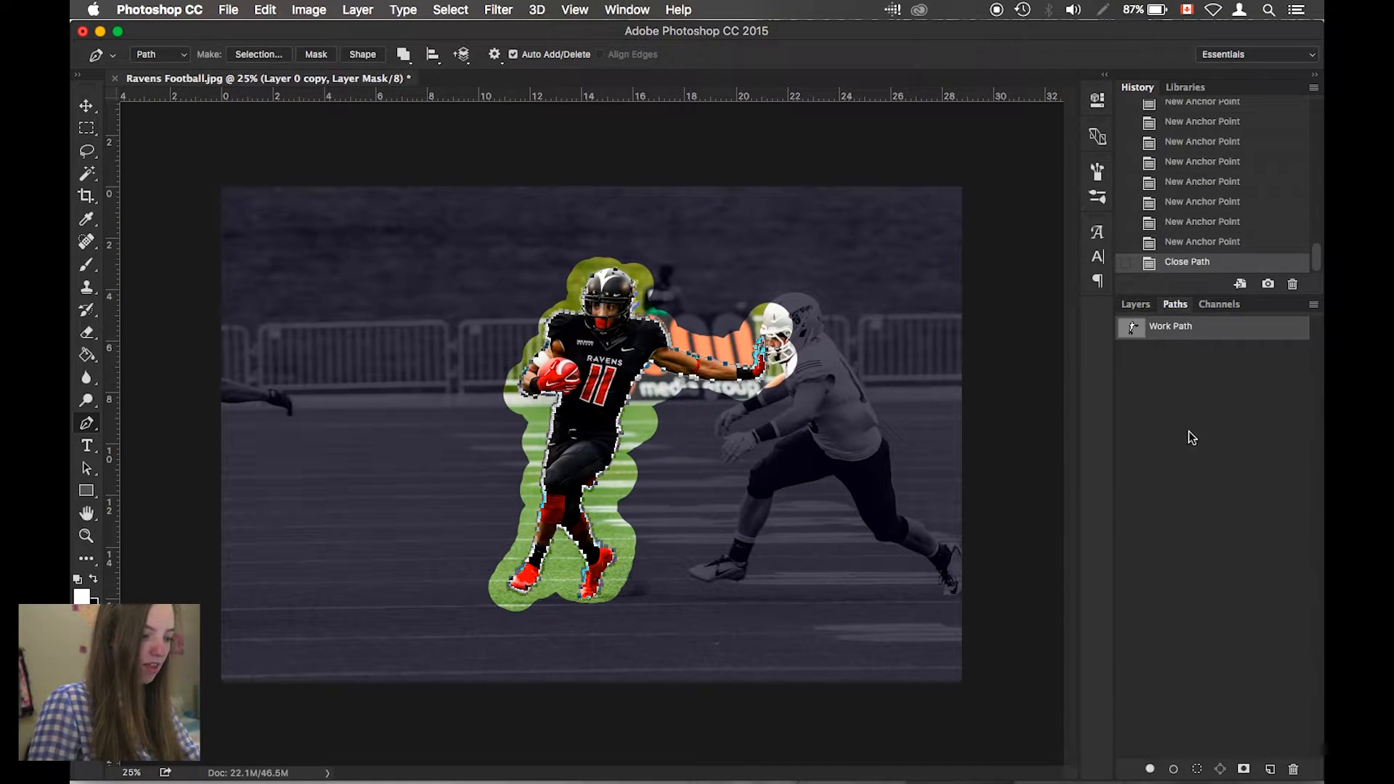
pyautogui.click(1198, 769)
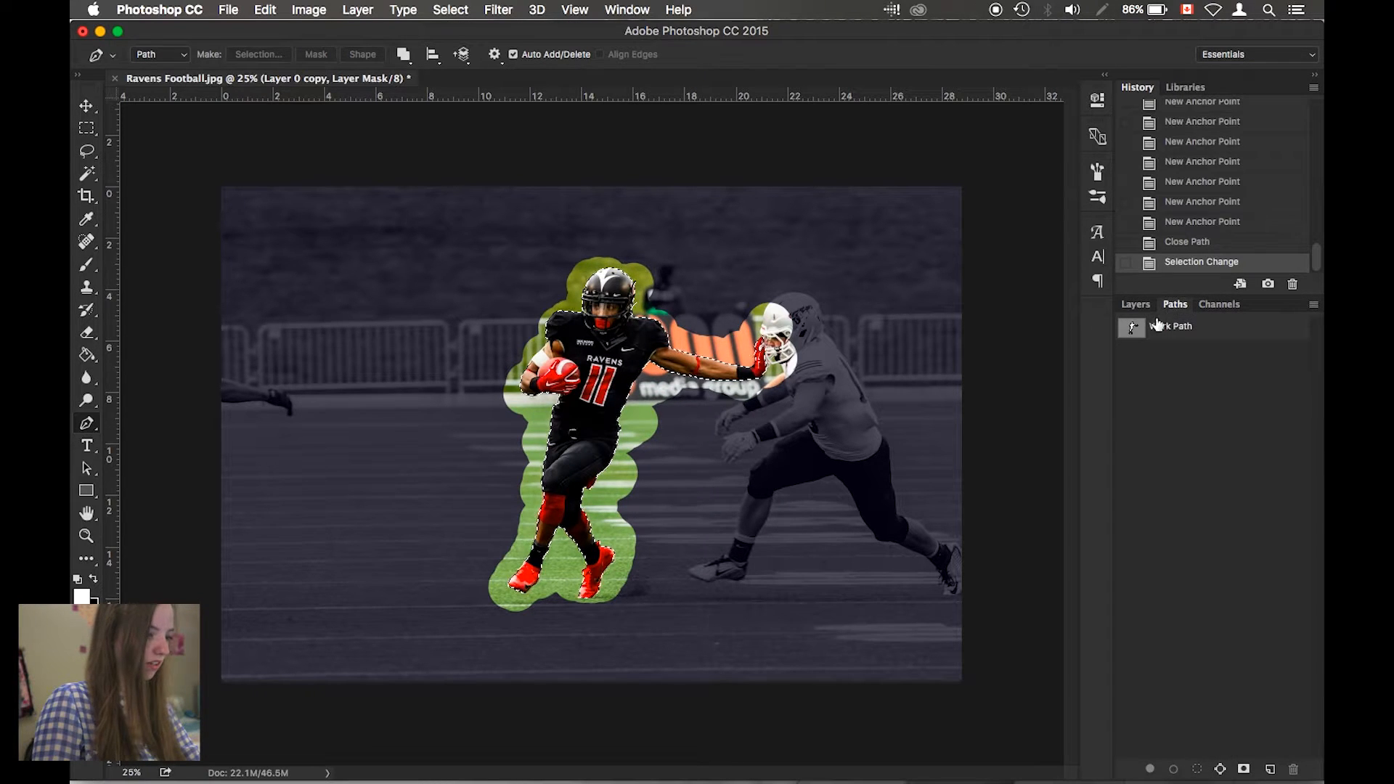
# Step: Invert the selection, clear the area around the player on the layer mask, and deselect
pyautogui.click(1136, 305)
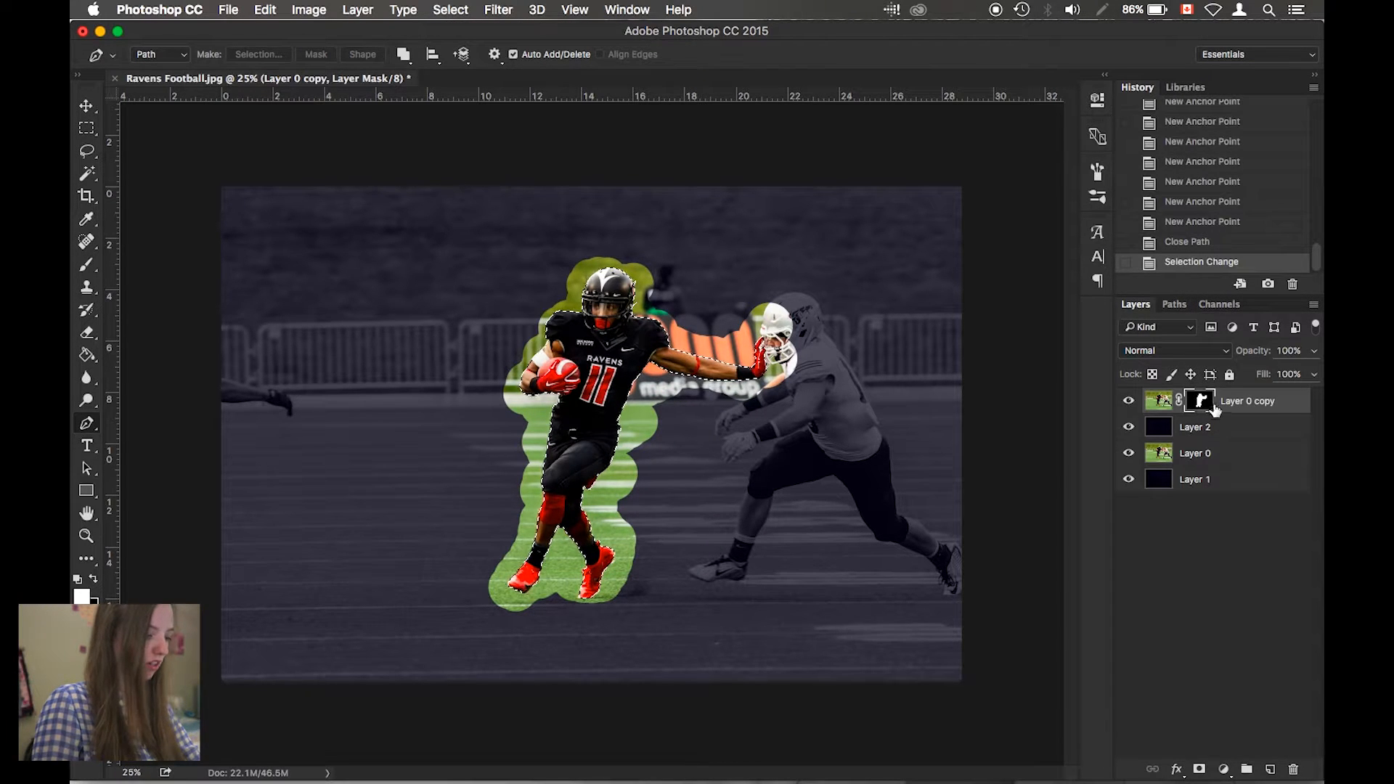
pyautogui.press('m')
pyautogui.rightClick(640, 427)
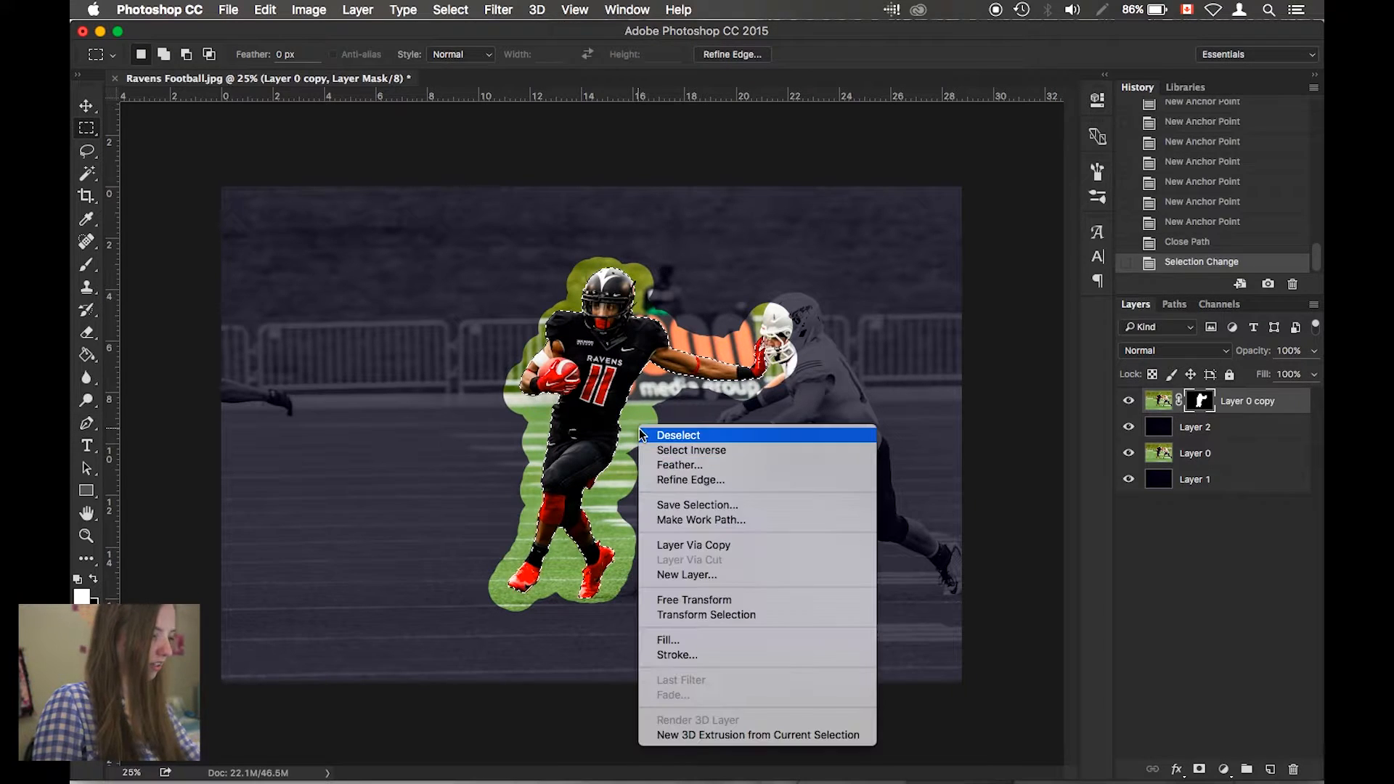
pyautogui.click(676, 450)
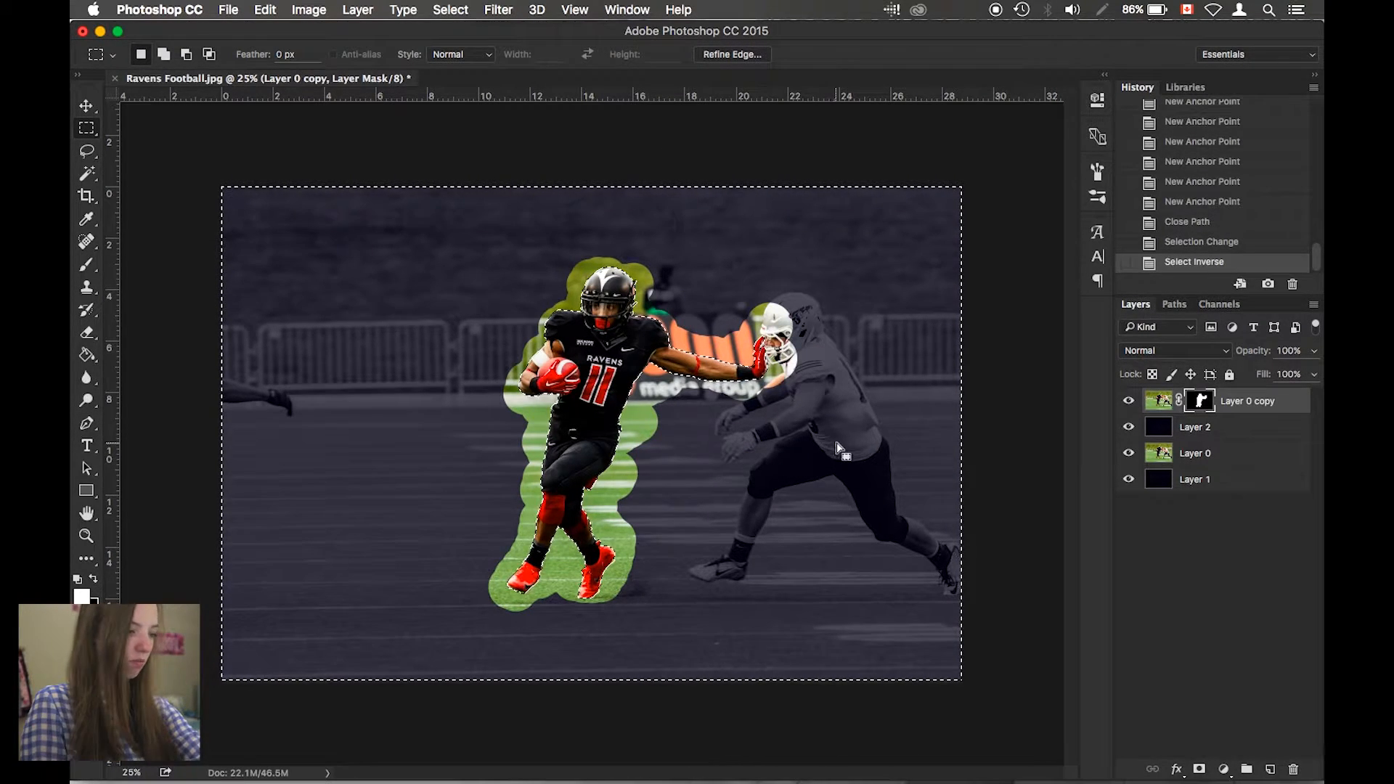
pyautogui.press('Delete')
pyautogui.press('x')
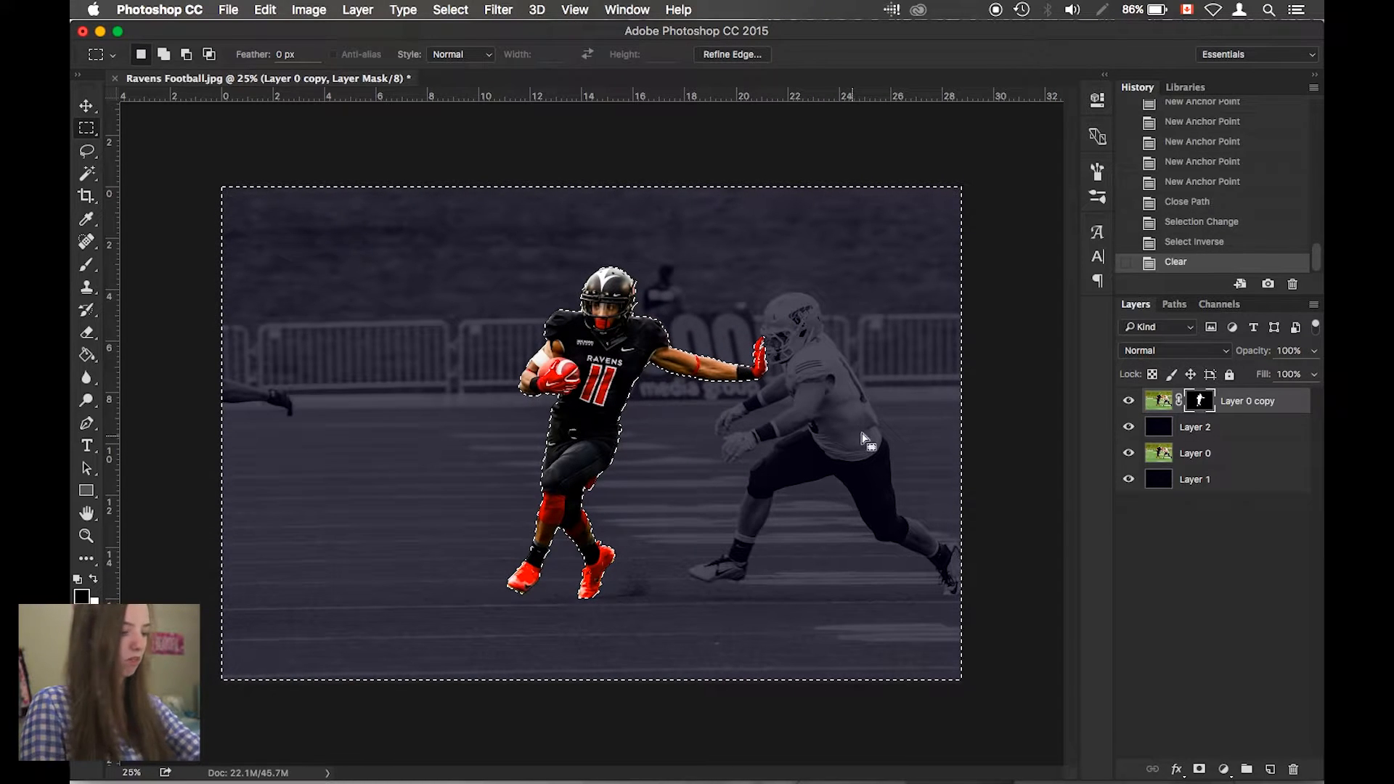
pyautogui.click(980, 422)
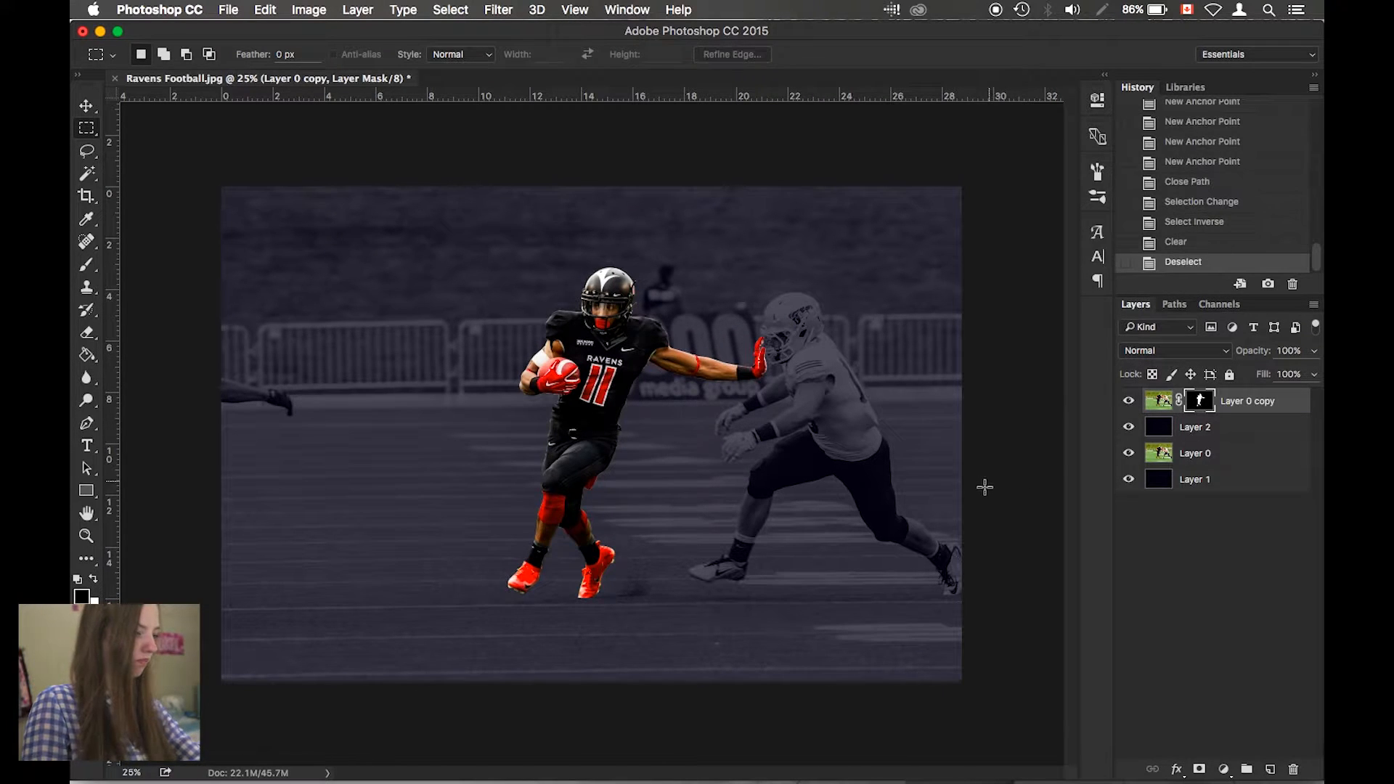
# Step: Duplicate the masked player layer and apply the layer mask on the duplicate
pyautogui.rightClick(1243, 405)
pyautogui.click(1130, 136)
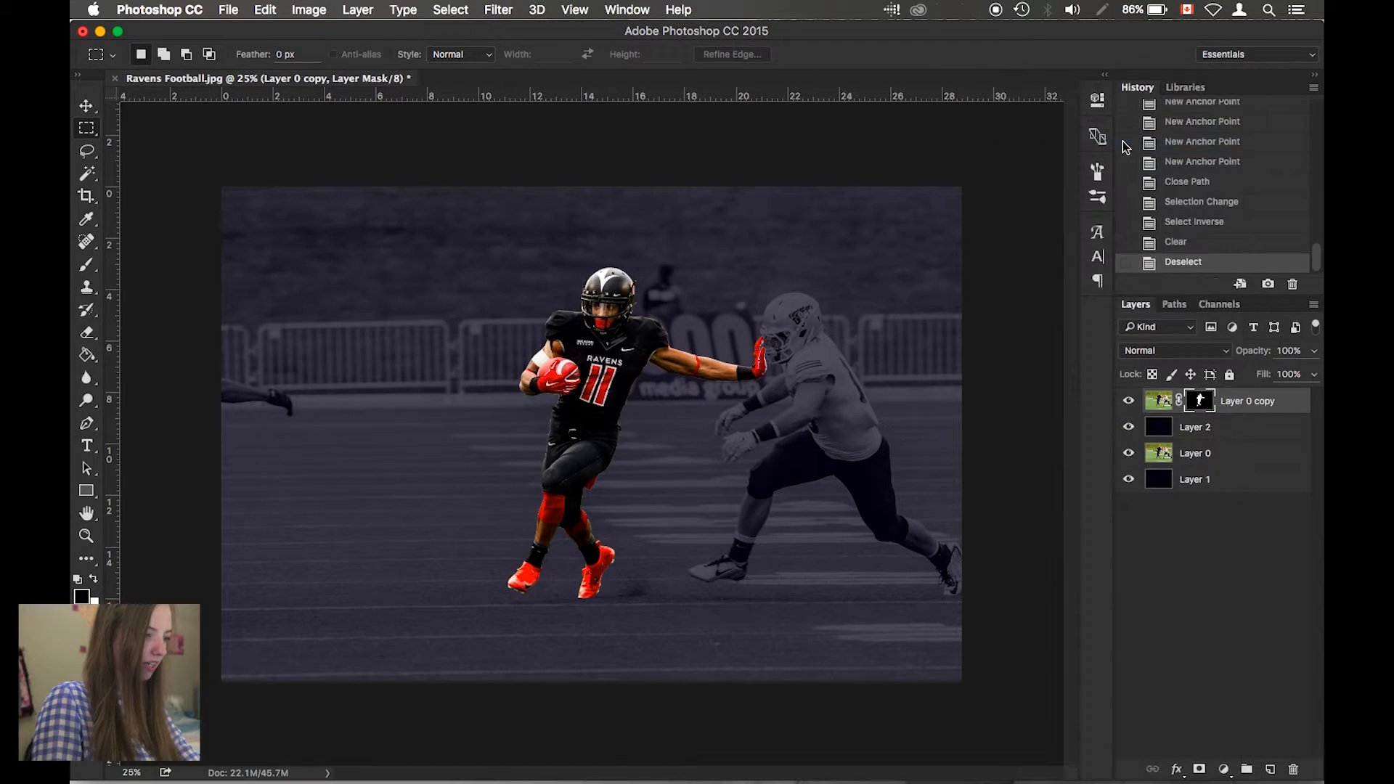
pyautogui.click(858, 363)
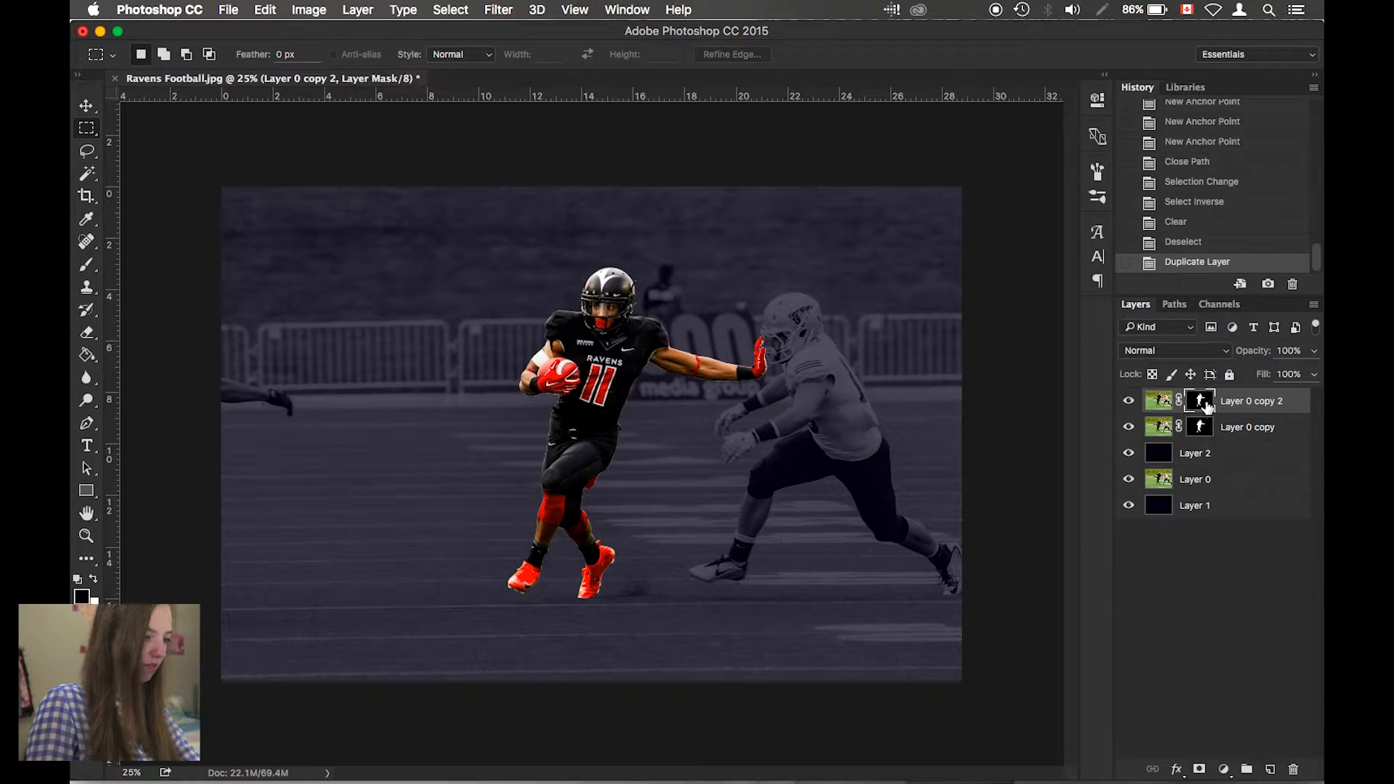
pyautogui.rightClick(1199, 408)
pyautogui.click(1183, 452)
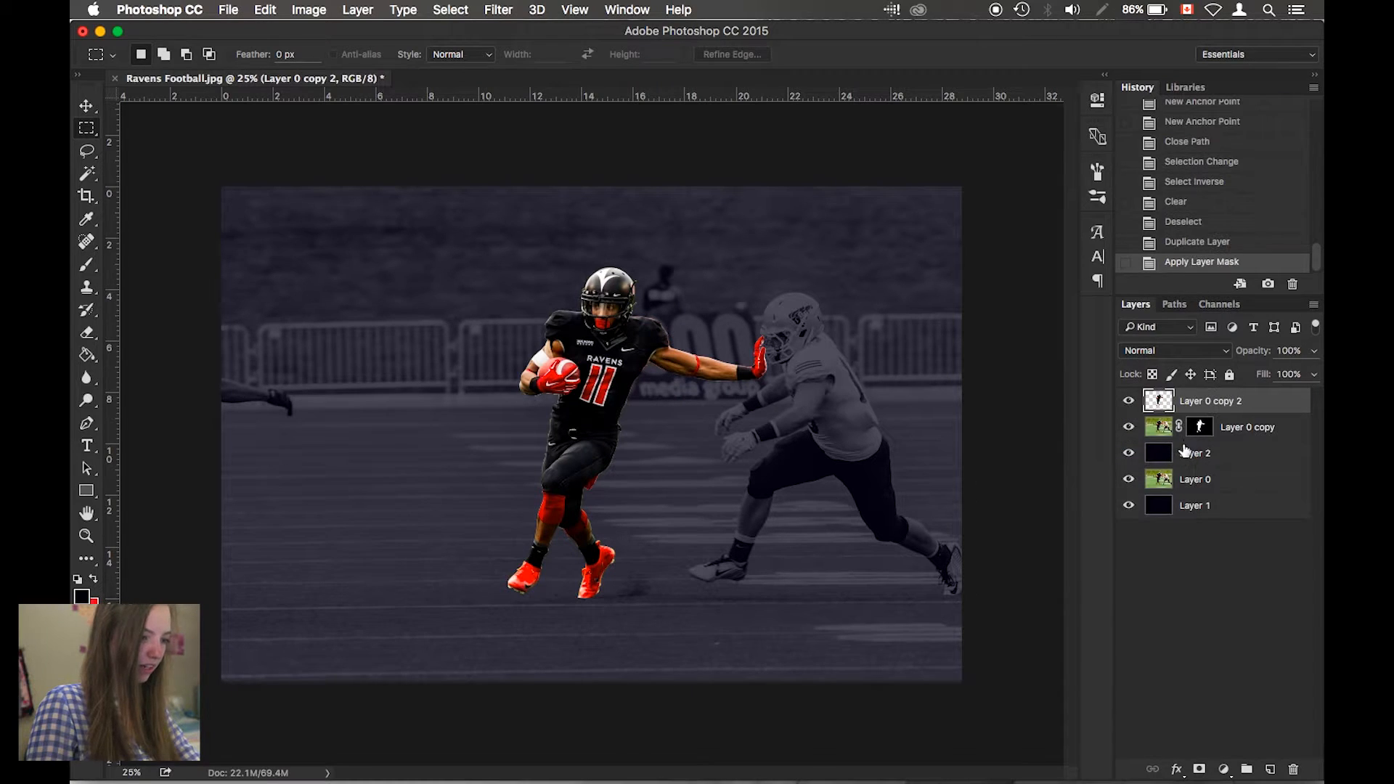
# Step: Hide the original masked player layer and keep the cut-out duplicate visible
pyautogui.moveTo(1129, 400); pyautogui.dragTo(1128, 429)
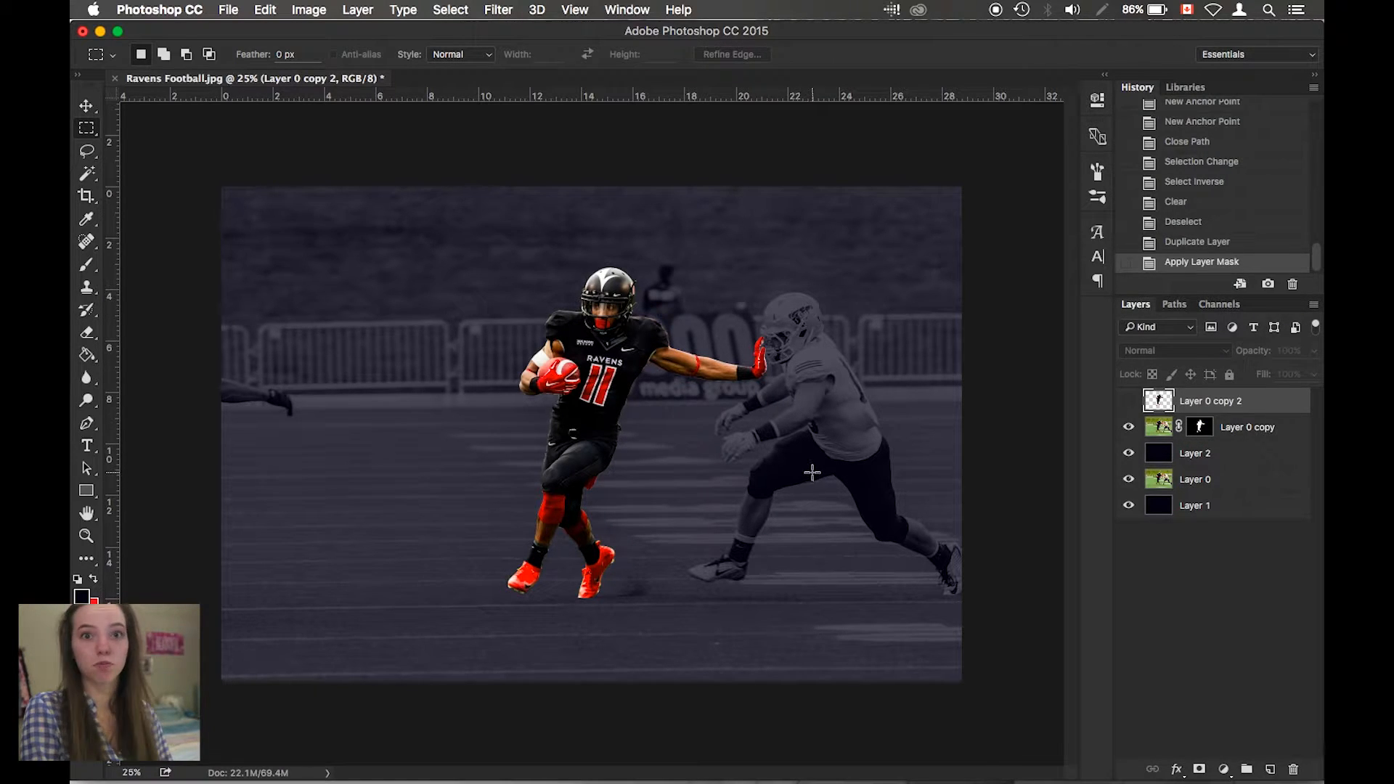
pyautogui.click(1129, 428)
pyautogui.click(1128, 401)
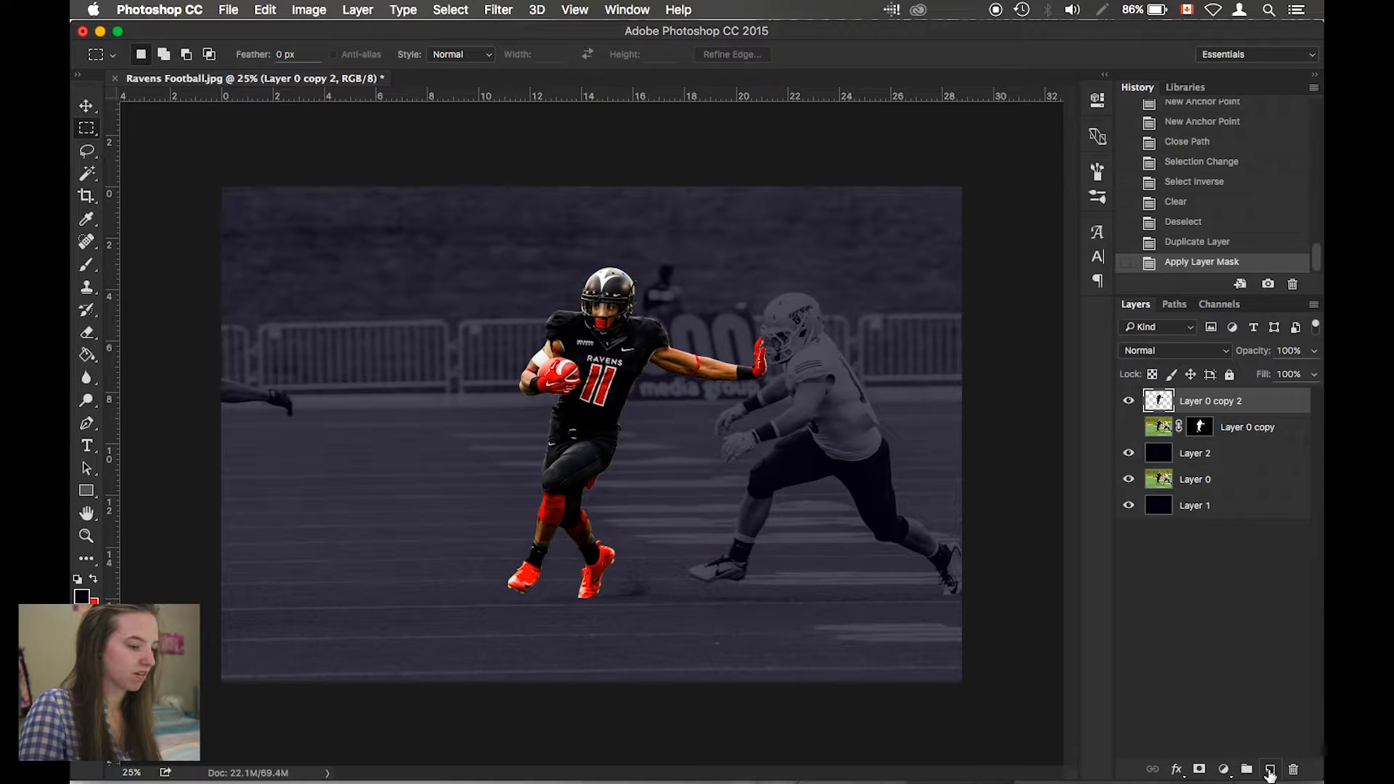
# Step: Create a new layer above the cut-out player and fill it with red e31936 using the Paint Bucket
pyautogui.click(1270, 771)
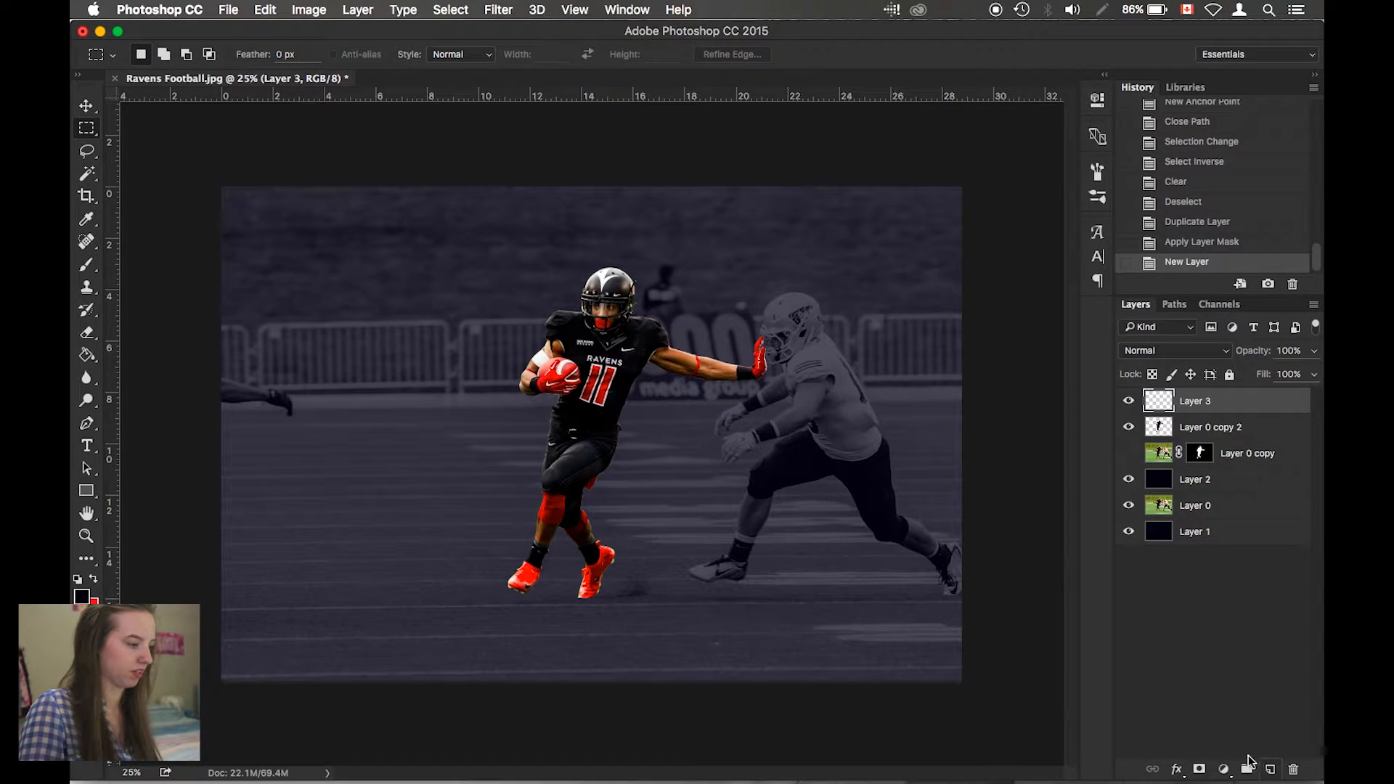
pyautogui.click(81, 596)
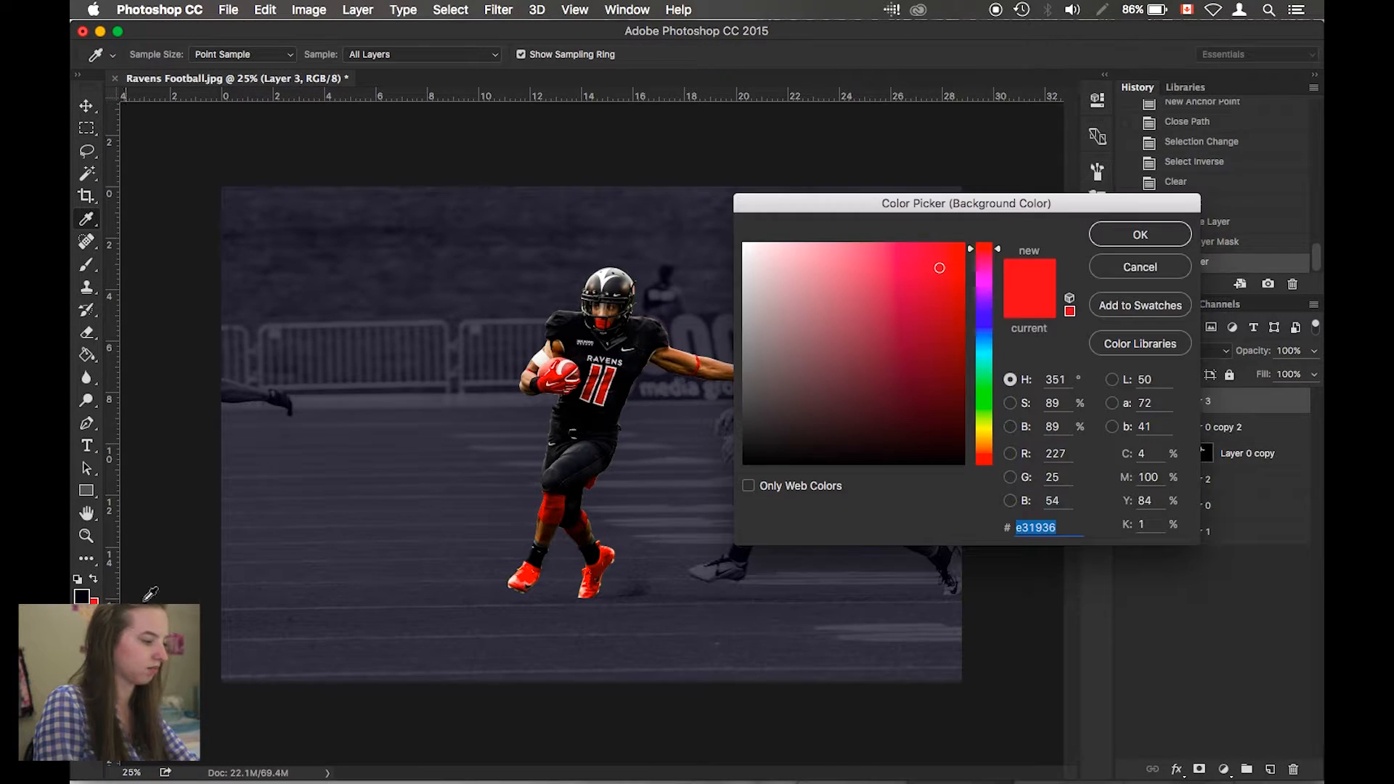
pyautogui.click(1139, 233)
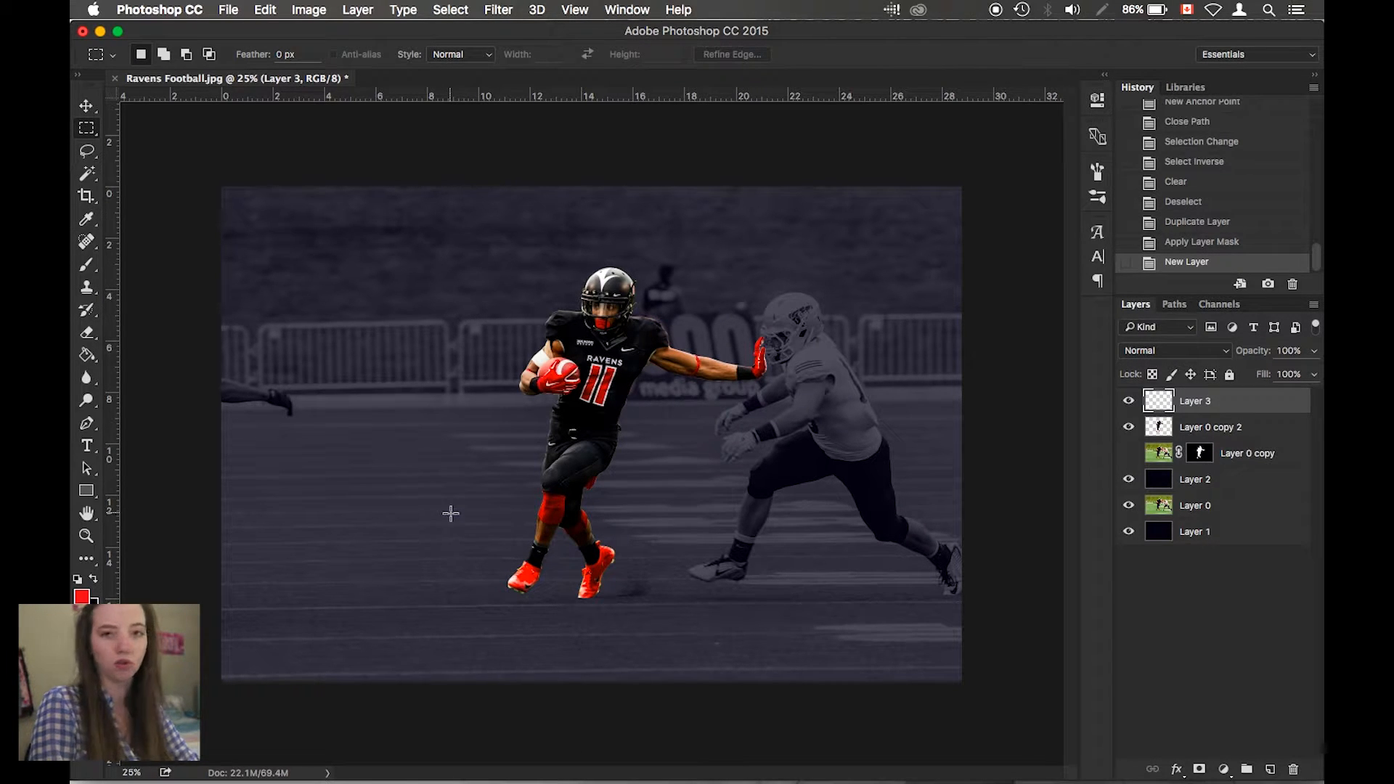
pyautogui.press('super+0')
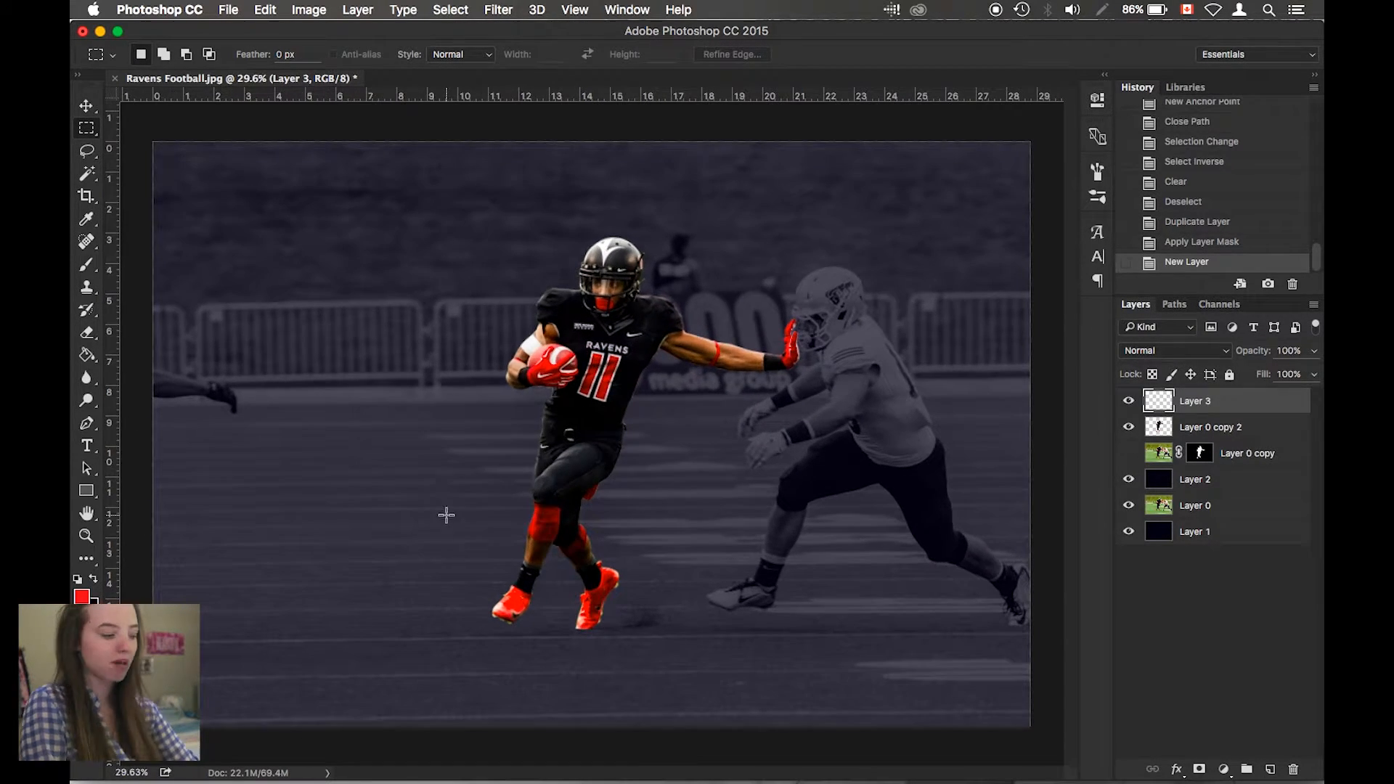
pyautogui.press('g')
pyautogui.click(675, 373)
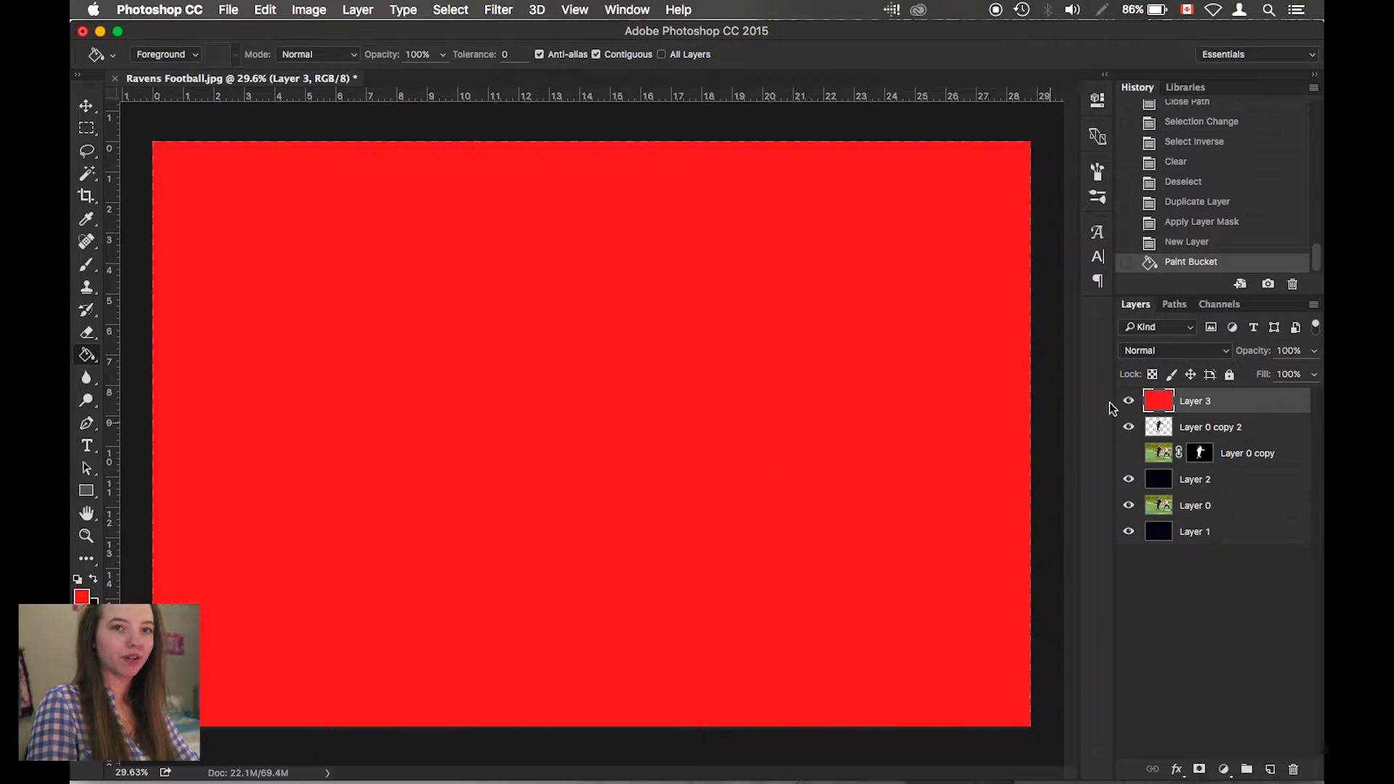
# Step: Clip the red layer to the cut-out player and set its blend mode to Multiply
pyautogui.rightClick(1184, 408)
pyautogui.click(1140, 350)
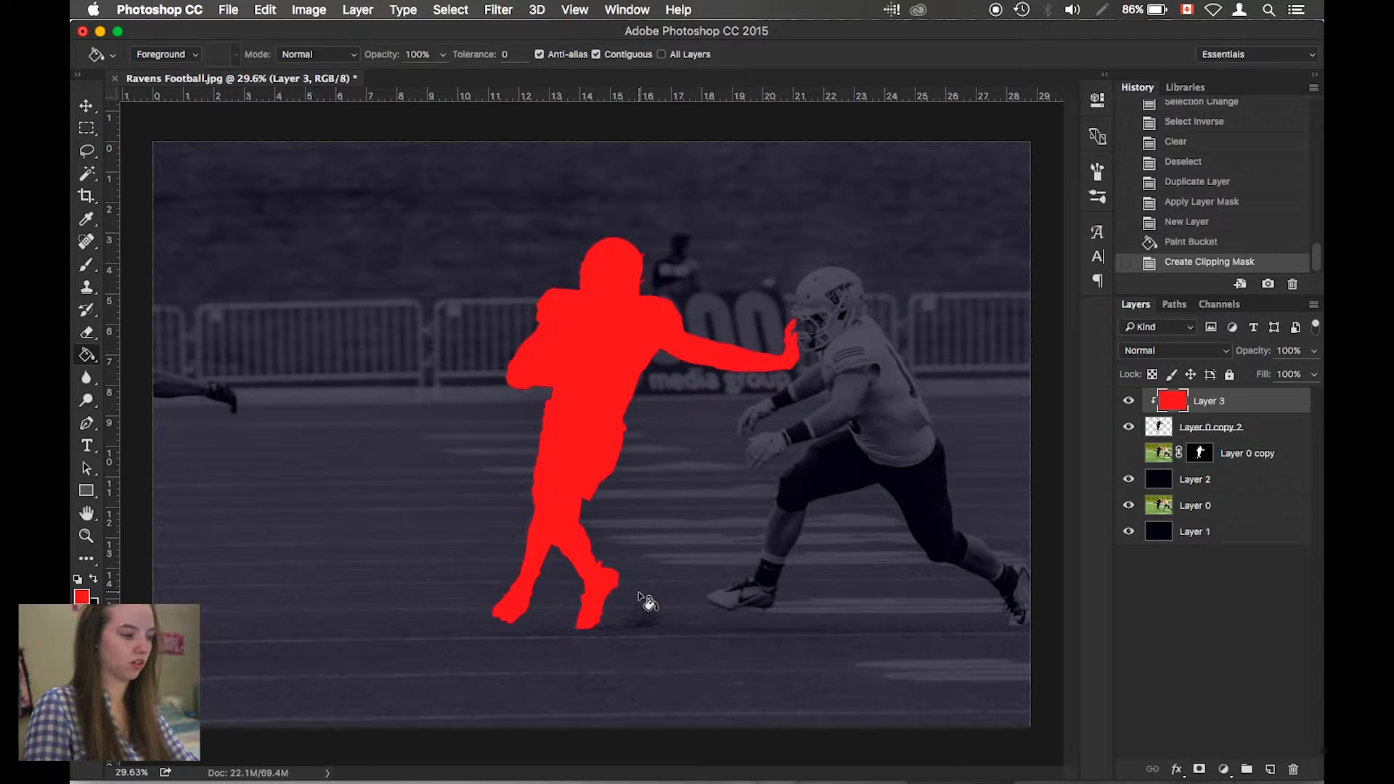
pyautogui.click(1197, 351)
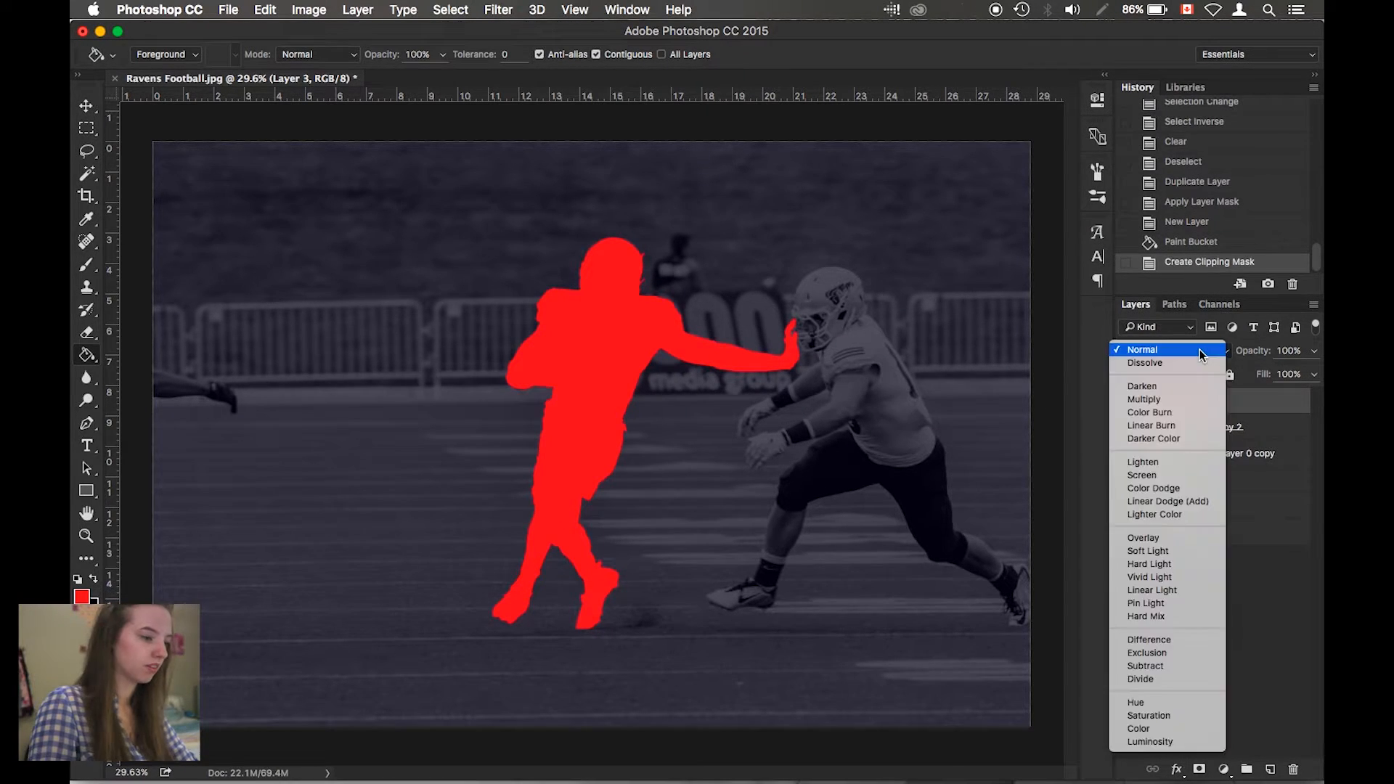
pyautogui.click(1197, 402)
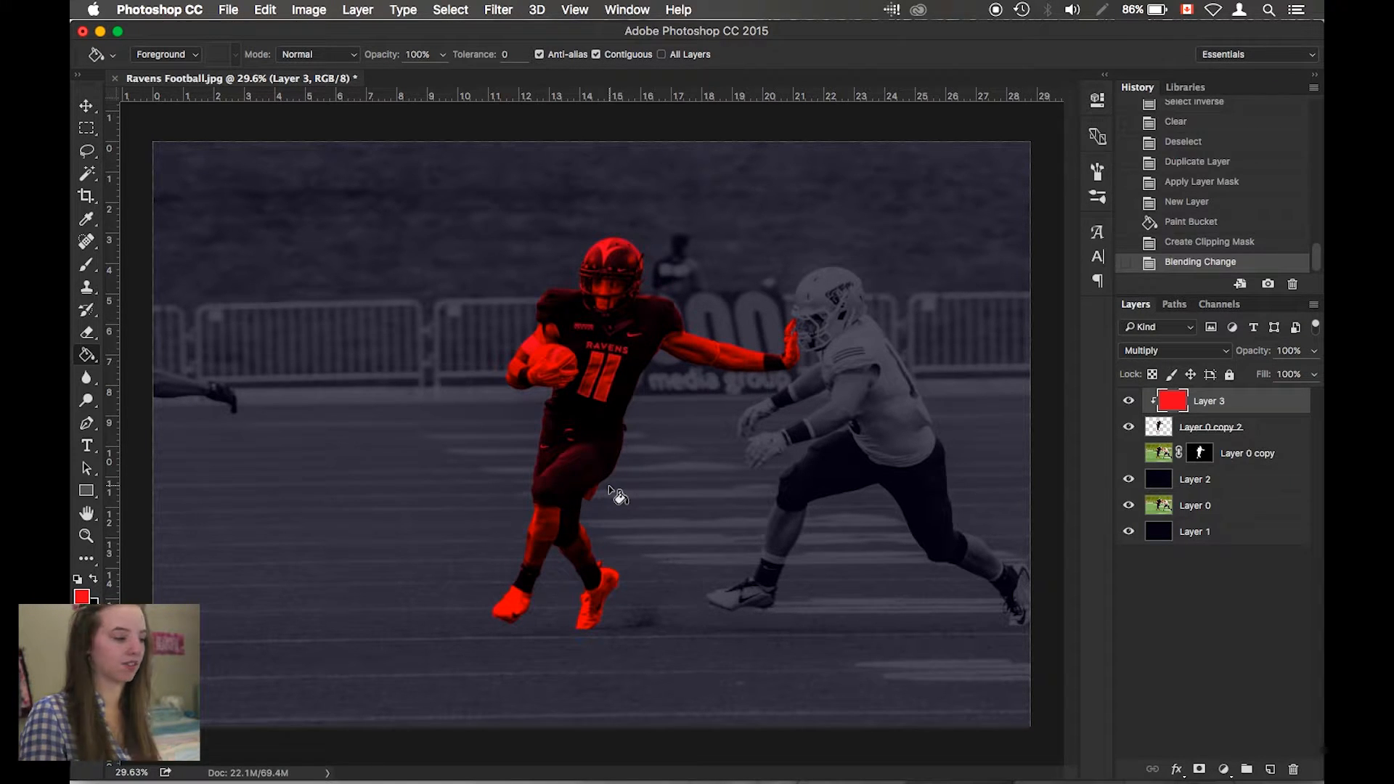
# Step: Try the Color and Overlay blend modes on the clipped red layer and return it to Multiply
pyautogui.click(1206, 359)
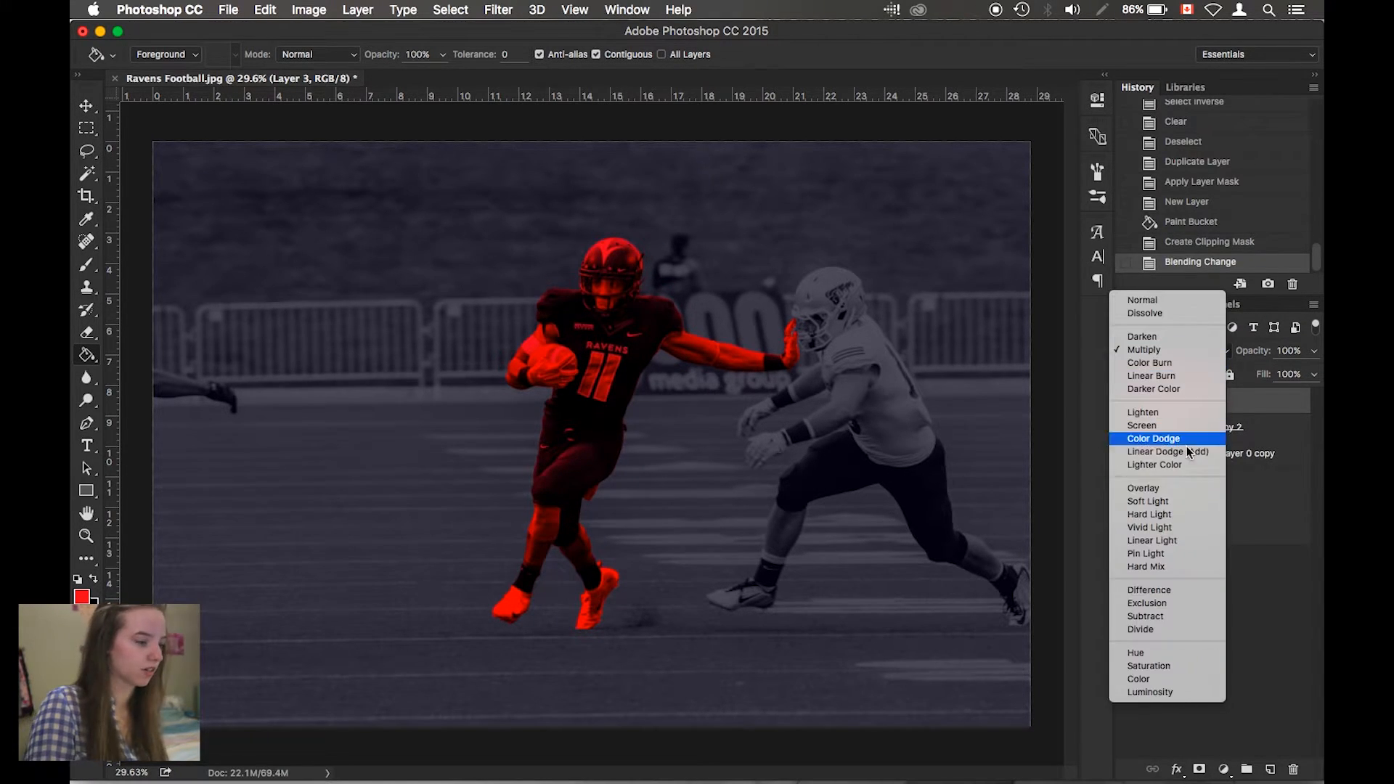
pyautogui.click(1165, 679)
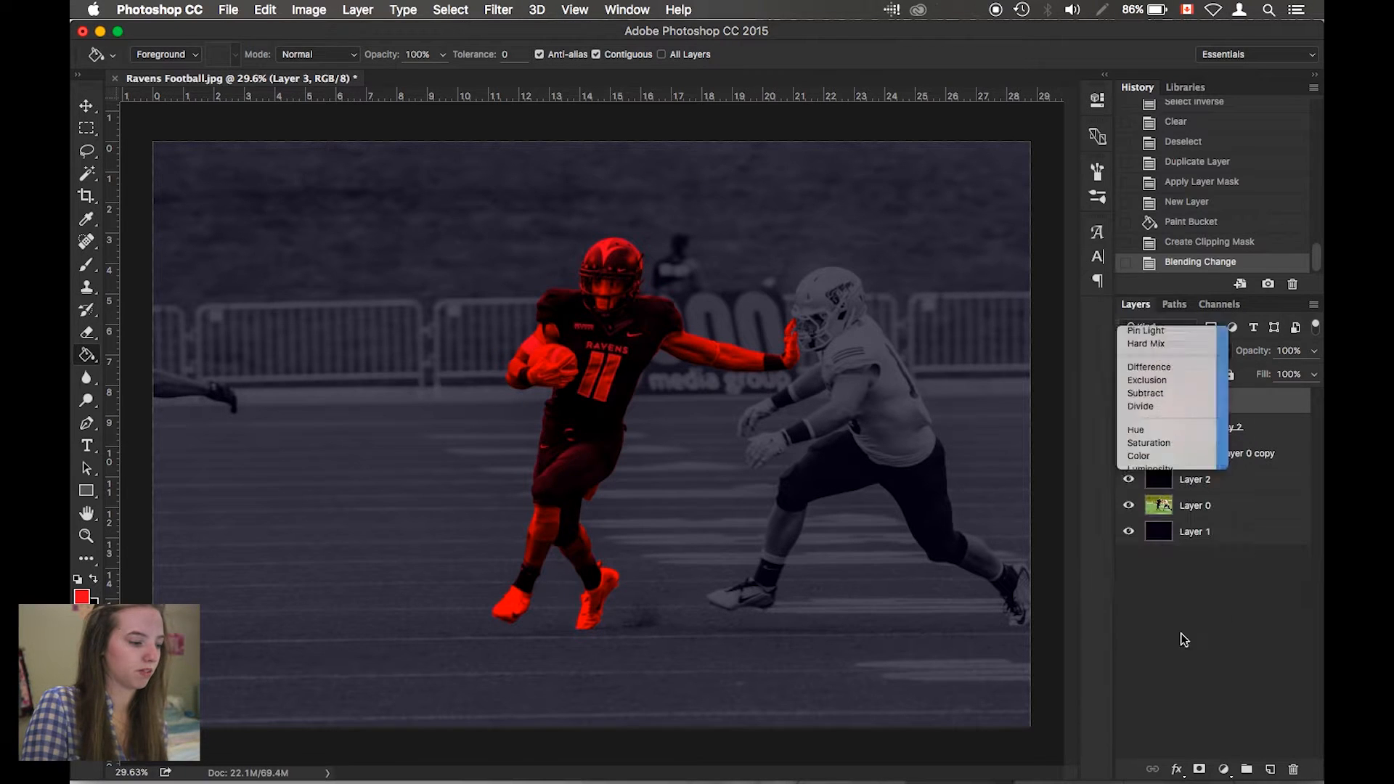
pyautogui.click(1203, 358)
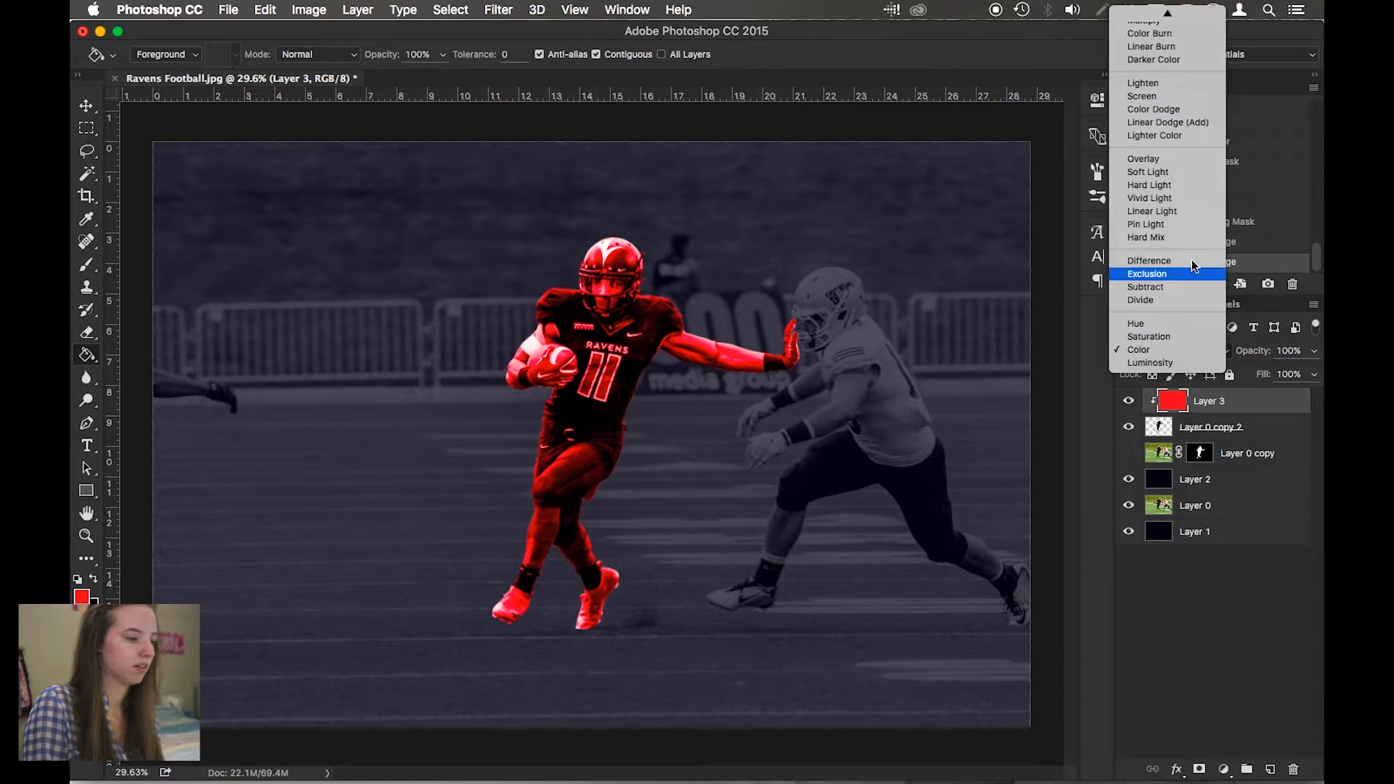
pyautogui.click(1178, 160)
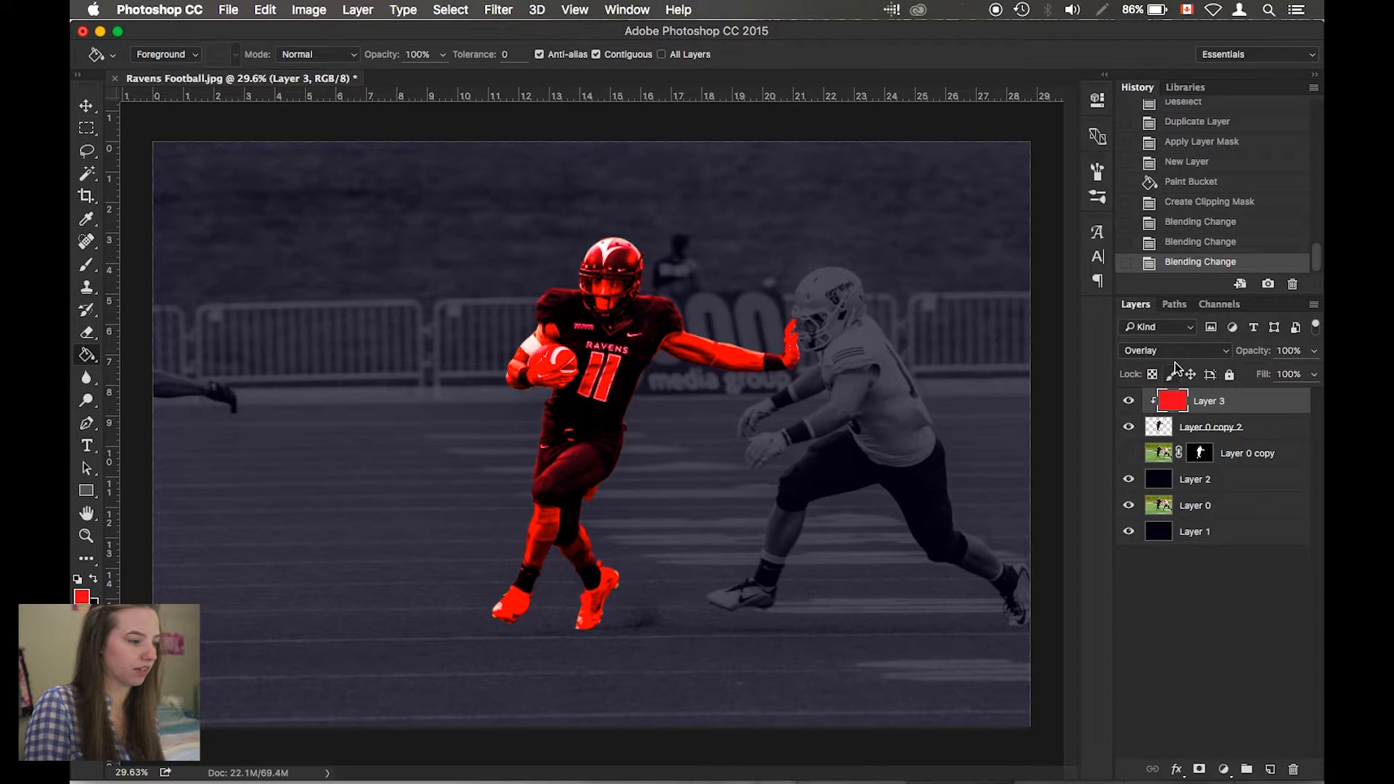
pyautogui.click(1176, 352)
pyautogui.click(1179, 211)
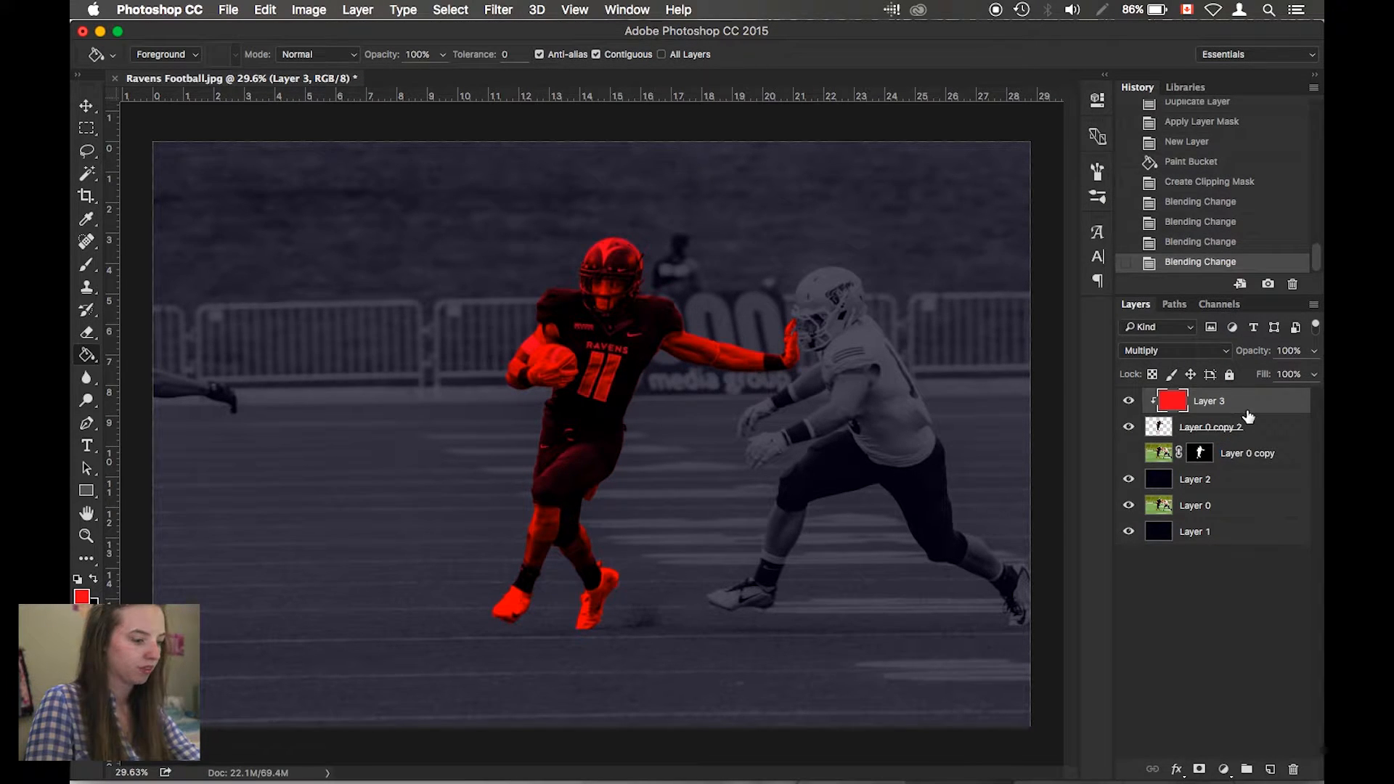
# Step: Merge the clipped red layer down into the cut-out player and make the masked original player layer visible again
pyautogui.press('super+e')
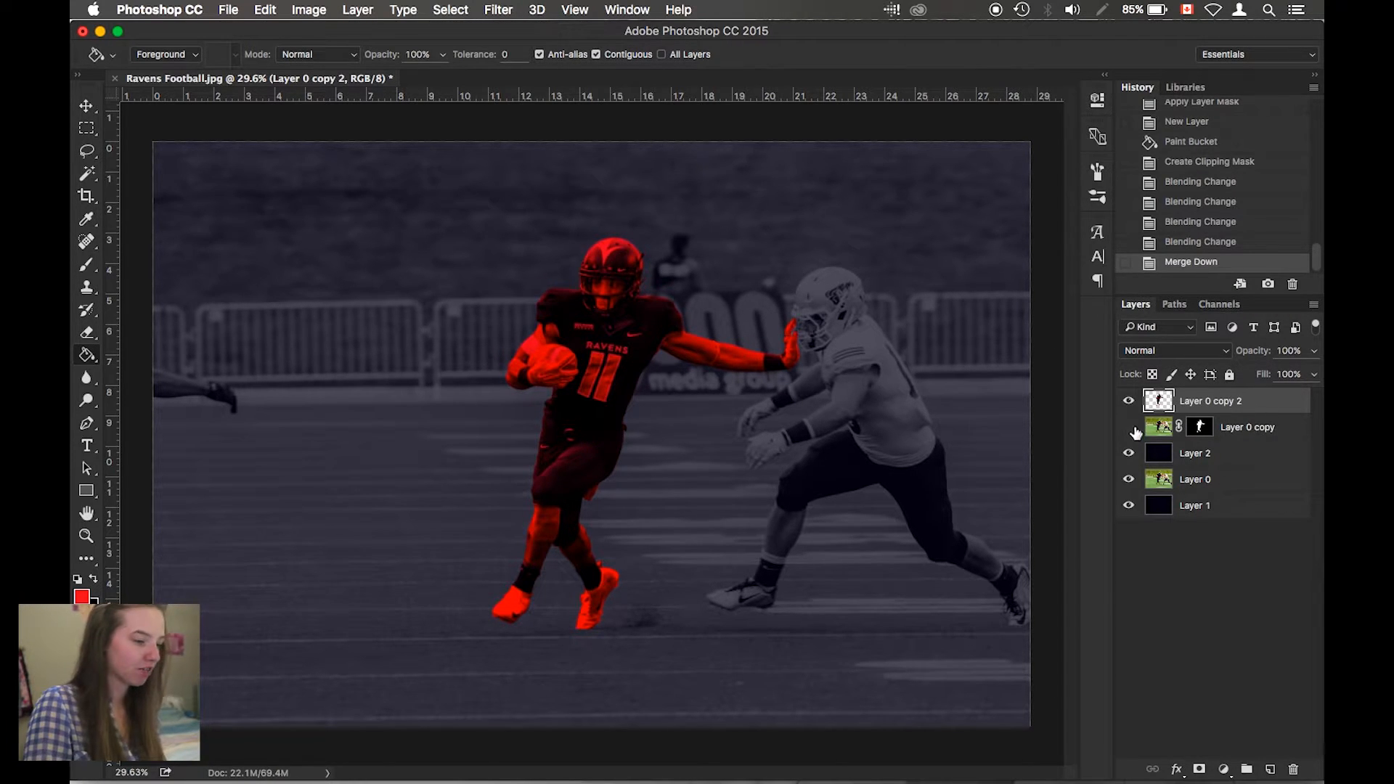
pyautogui.click(1130, 403)
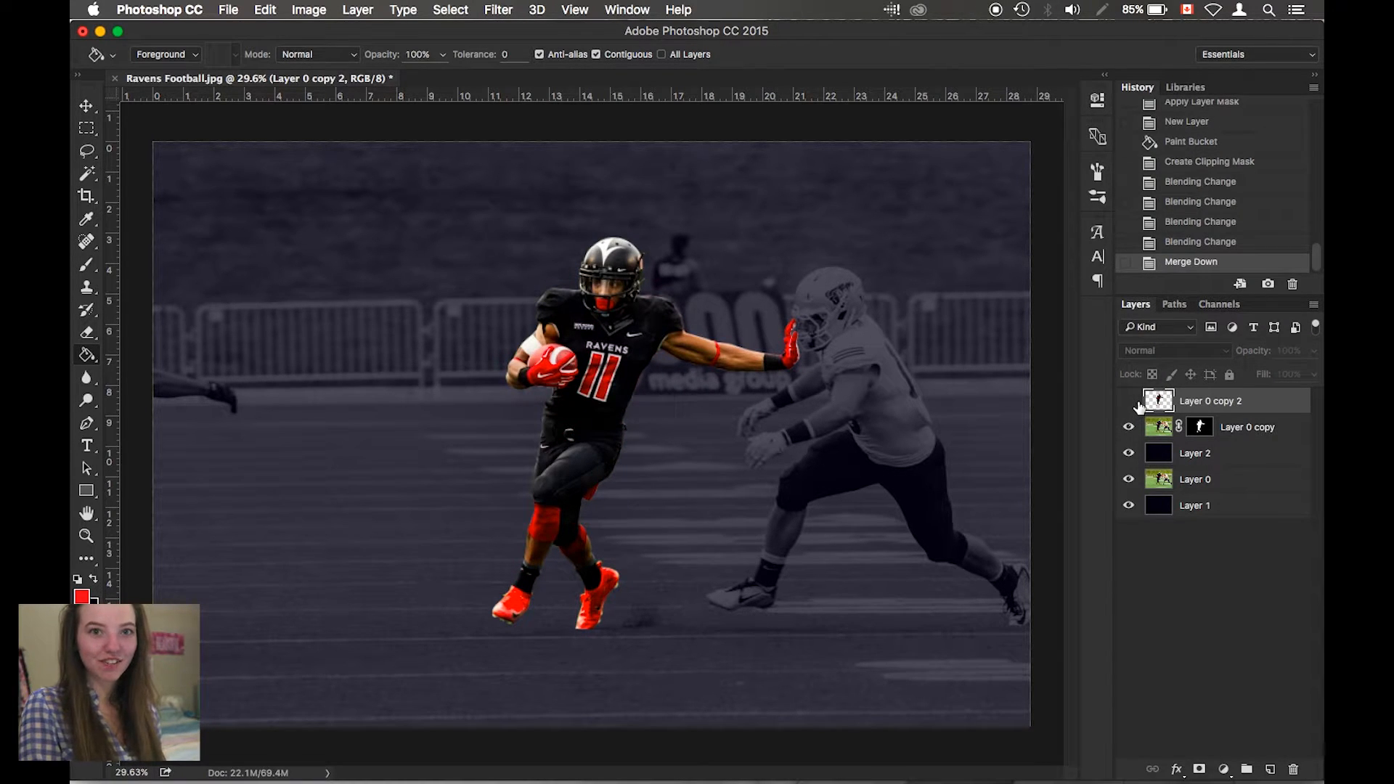
pyautogui.click(1130, 401)
# Step: Move the masked original player layer above the red-tinted copy and select the tinted copy
pyautogui.moveTo(1246, 430); pyautogui.dragTo(1252, 404)
pyautogui.click(1166, 432)
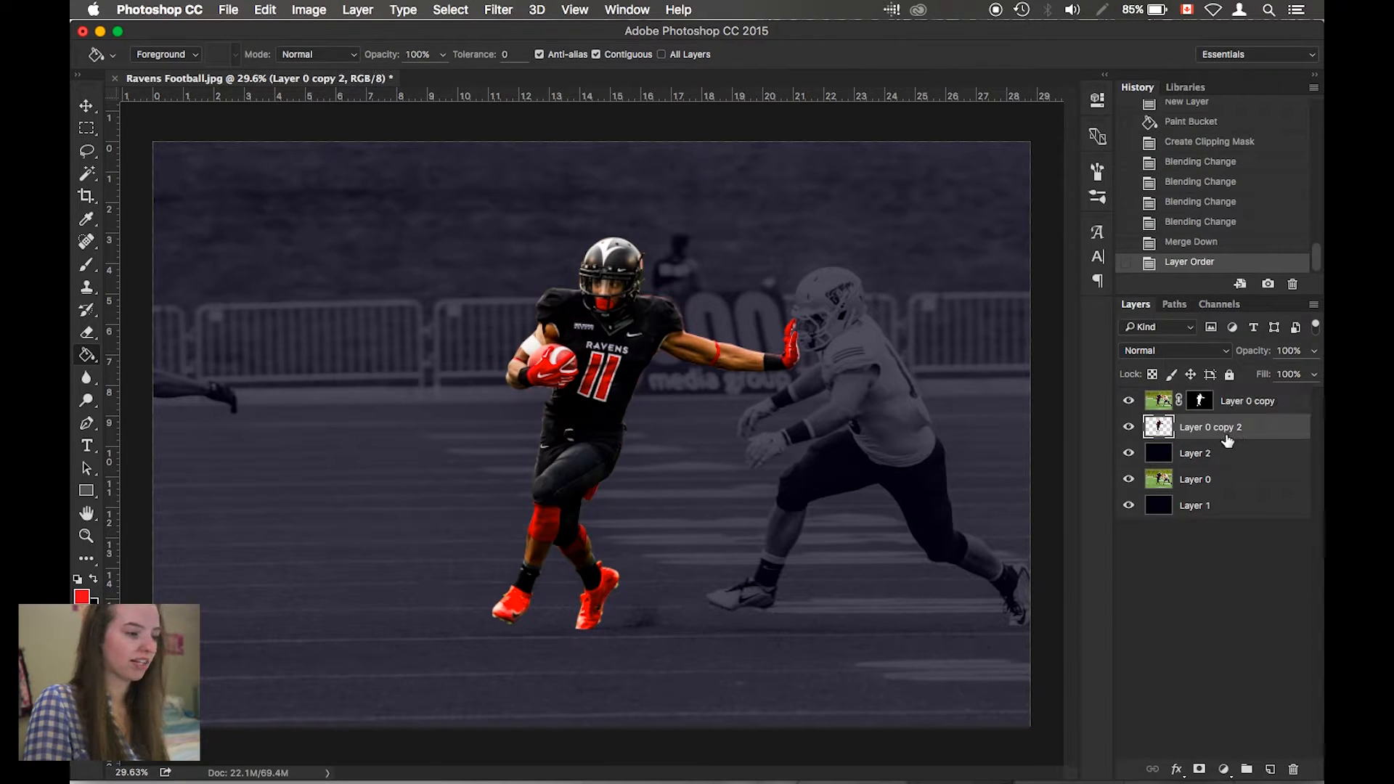
pyautogui.click(1129, 404)
pyautogui.click(1129, 404)
# Step: Apply a Motion Blur to the red-tinted player copy with an angle of 4° and a distance slightly below 656 pixels
pyautogui.click(498, 10)
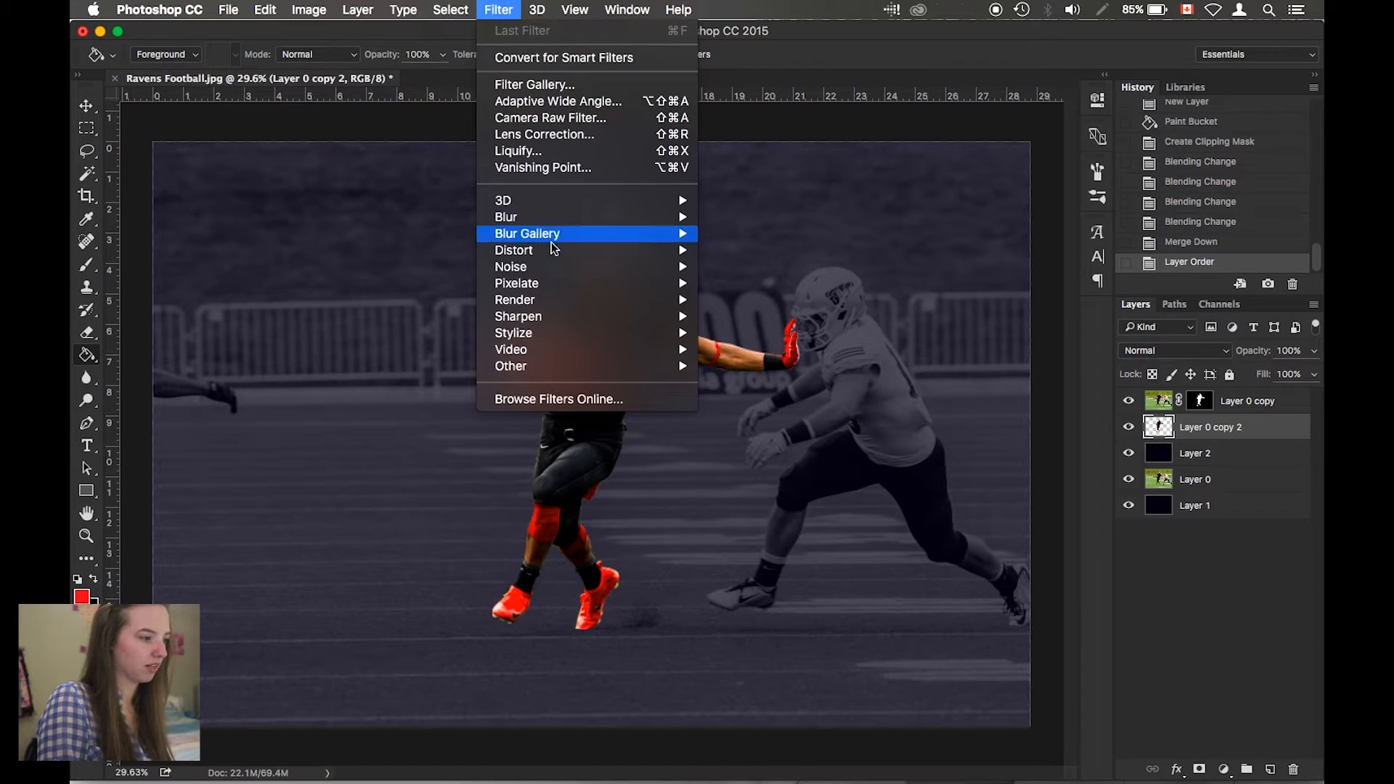
pyautogui.moveTo(564, 219)
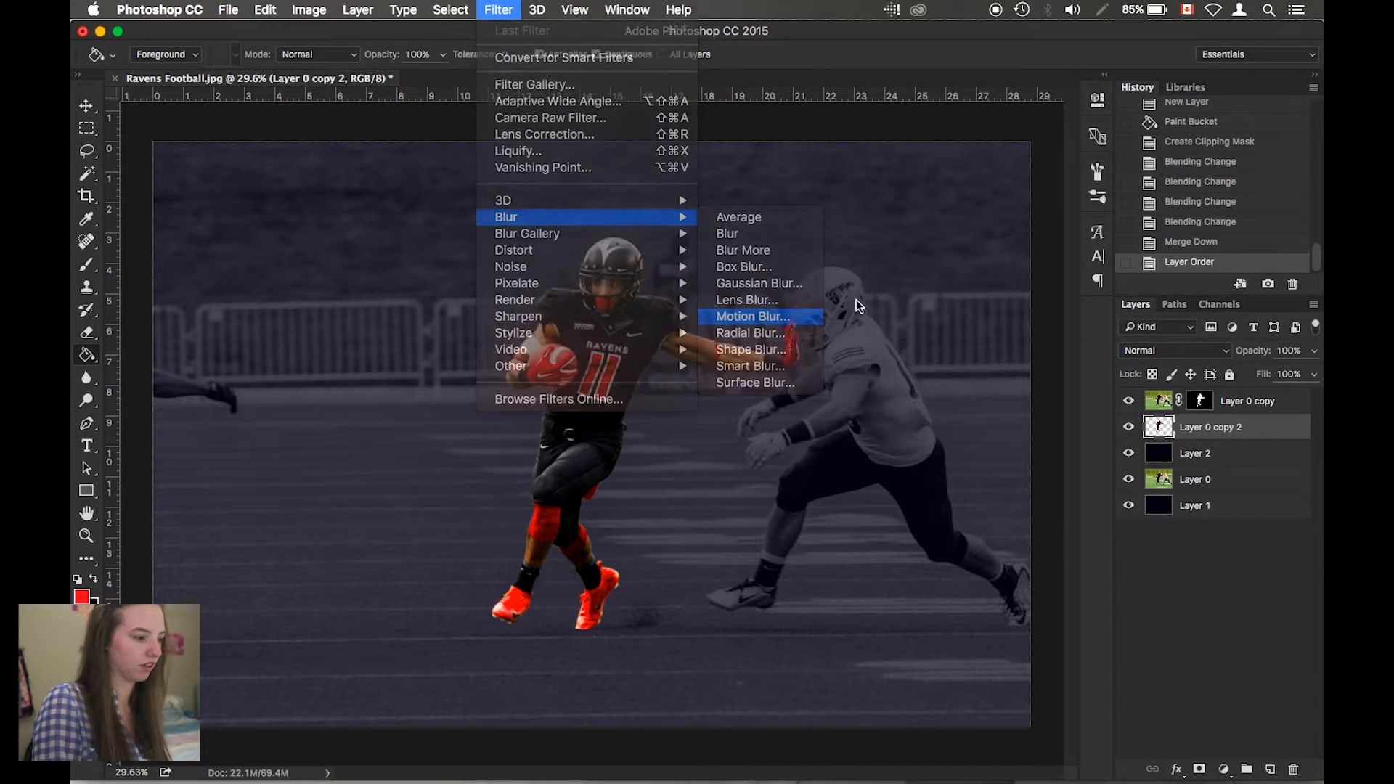
pyautogui.click(744, 319)
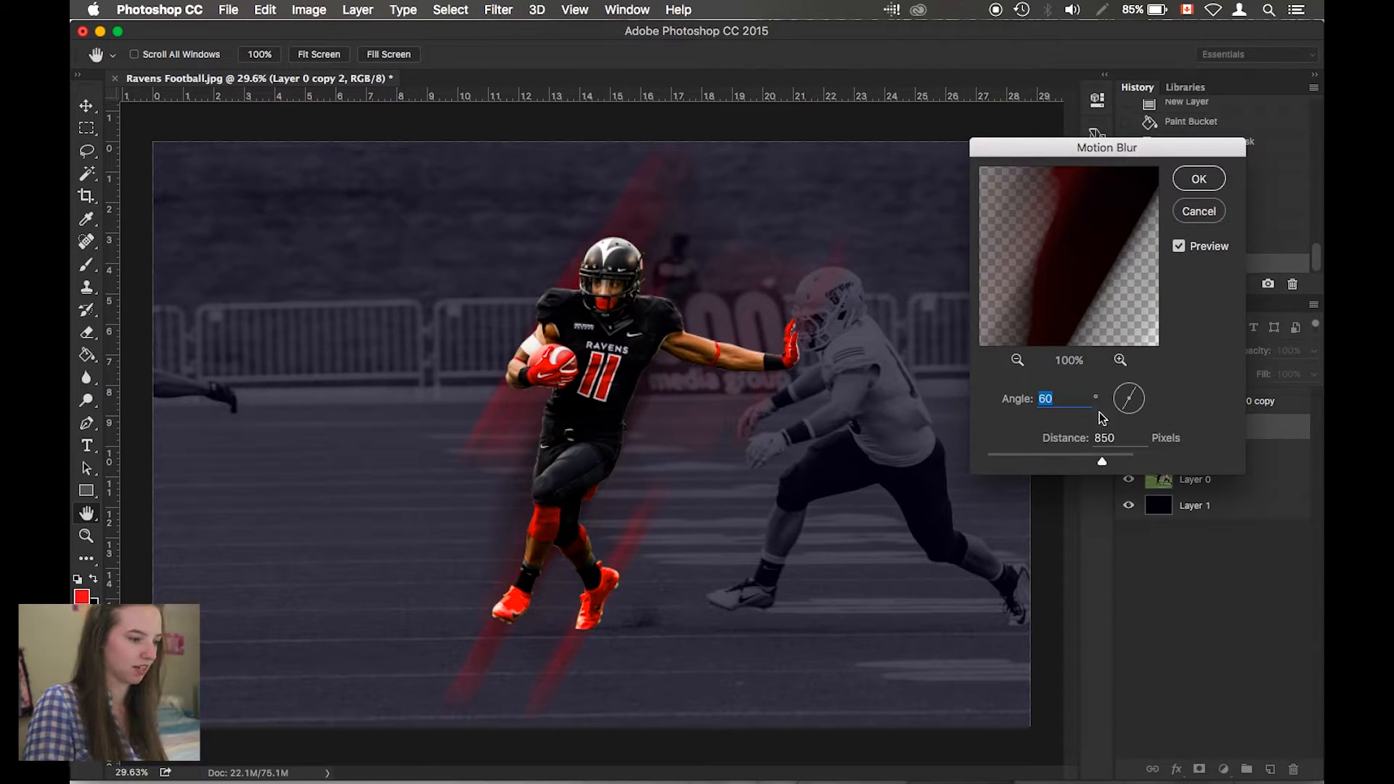
pyautogui.moveTo(1079, 455); pyautogui.dragTo(1092, 456)
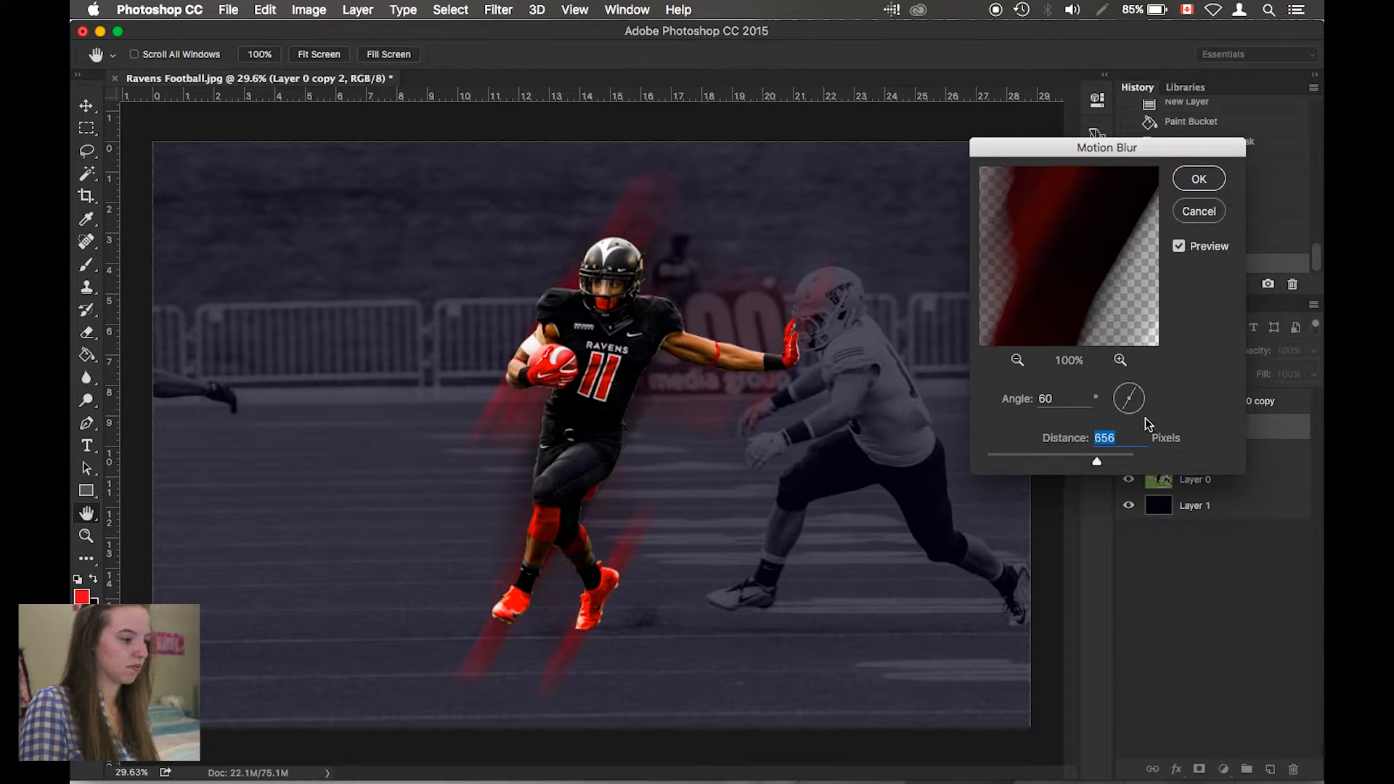
pyautogui.moveTo(1137, 400)
pyautogui.mouseDown()
pyautogui.moveTo(1159, 415)
pyautogui.moveTo(1144, 402)
pyautogui.mouseUp()
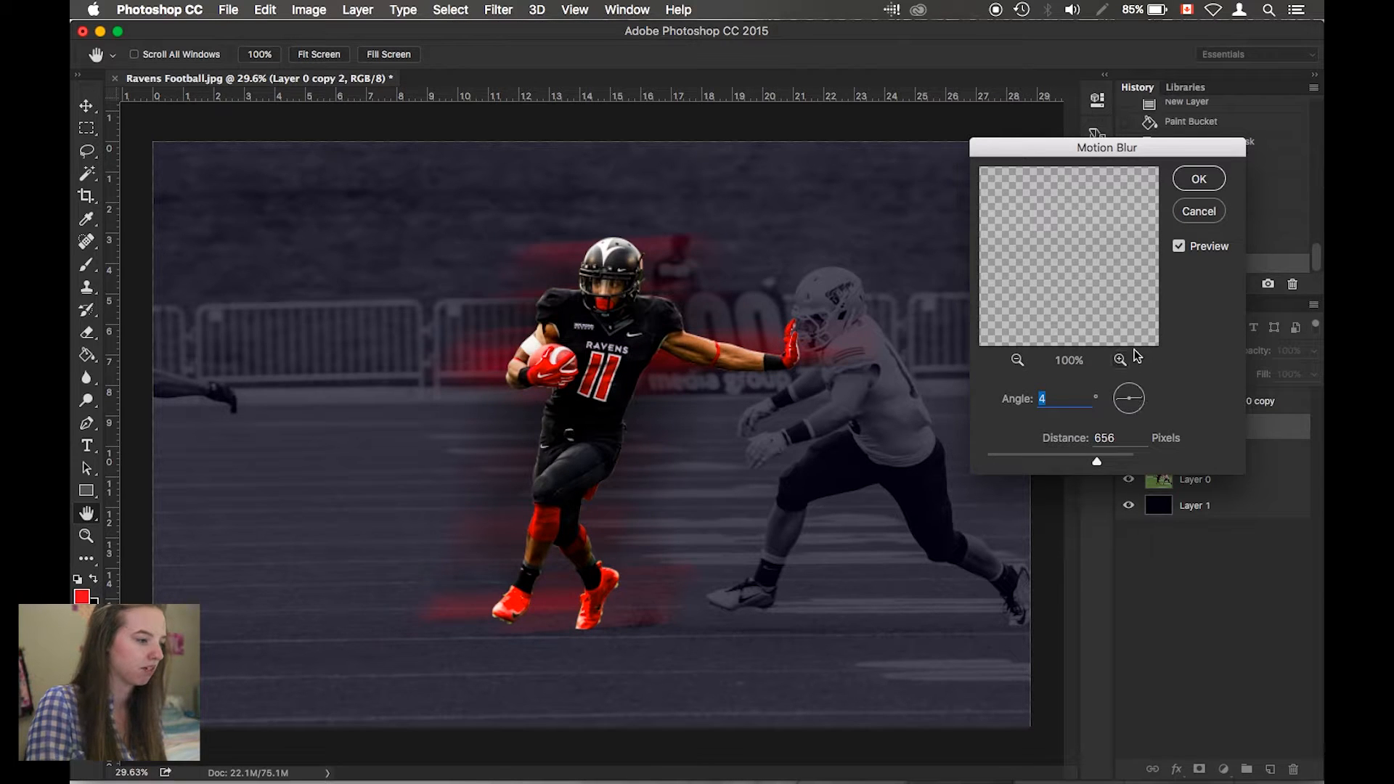
pyautogui.moveTo(1097, 461); pyautogui.dragTo(1089, 463)
pyautogui.click(1199, 179)
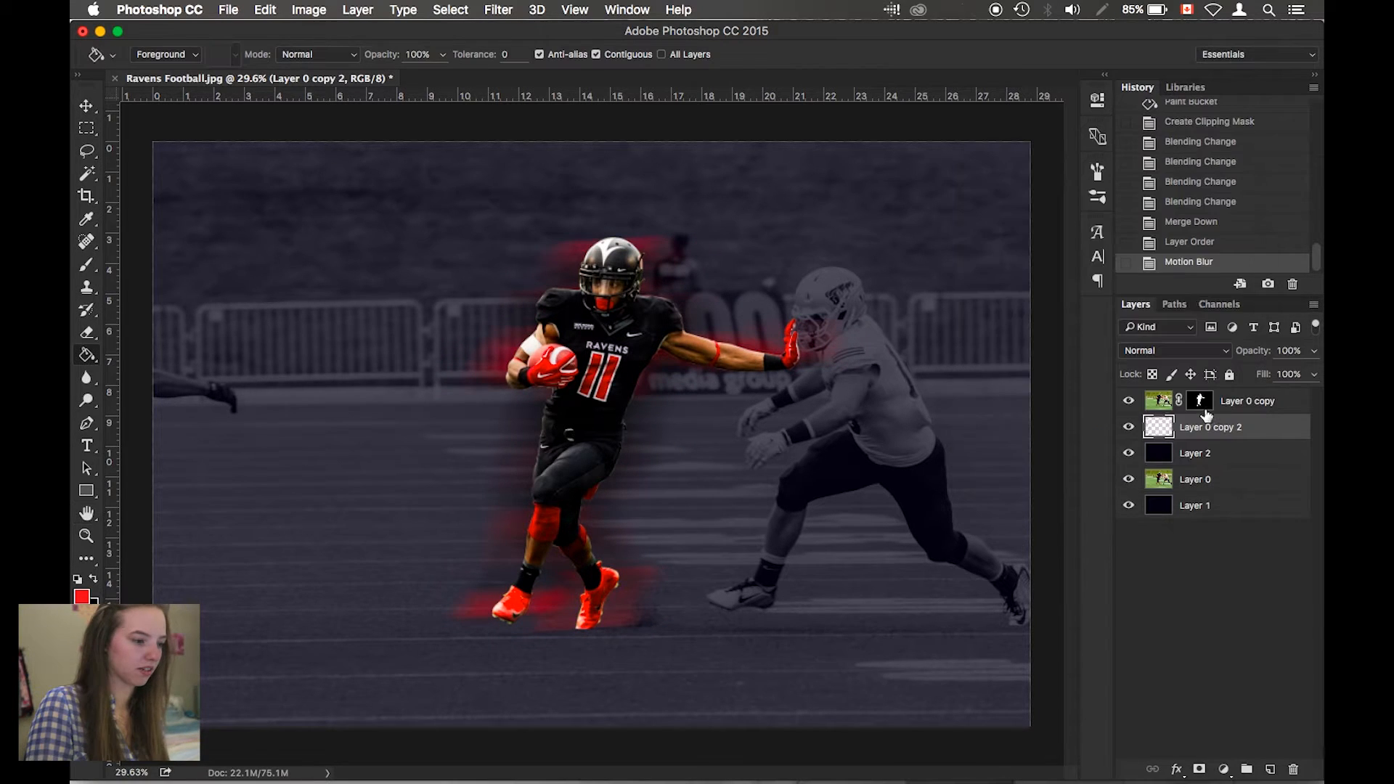
pyautogui.rightClick(1209, 424)
pyautogui.click(1106, 148)
pyautogui.click(748, 286)
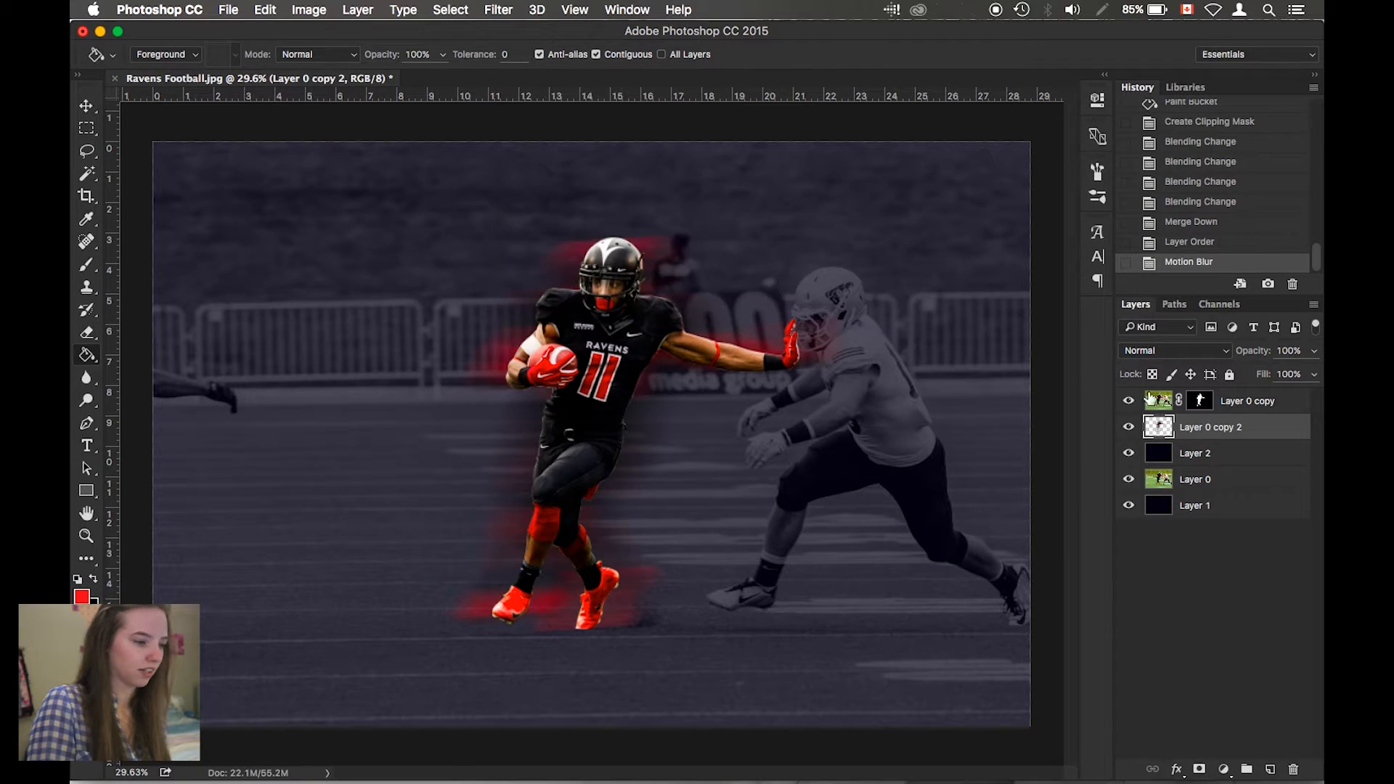
# Step: Duplicate the blurred red player layer and apply the same Motion Blur again to the duplicate
pyautogui.rightClick(1213, 428)
pyautogui.click(1134, 137)
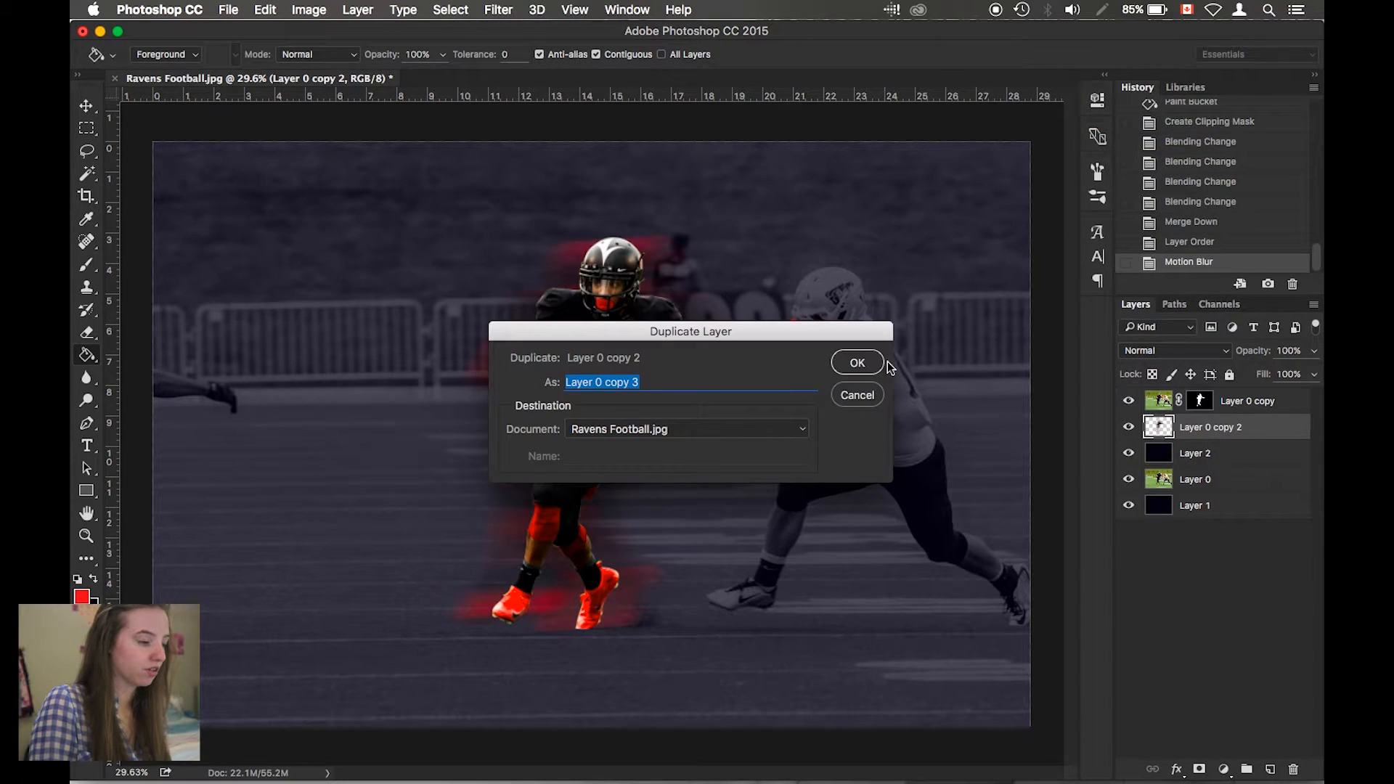
pyautogui.click(857, 364)
pyautogui.click(499, 9)
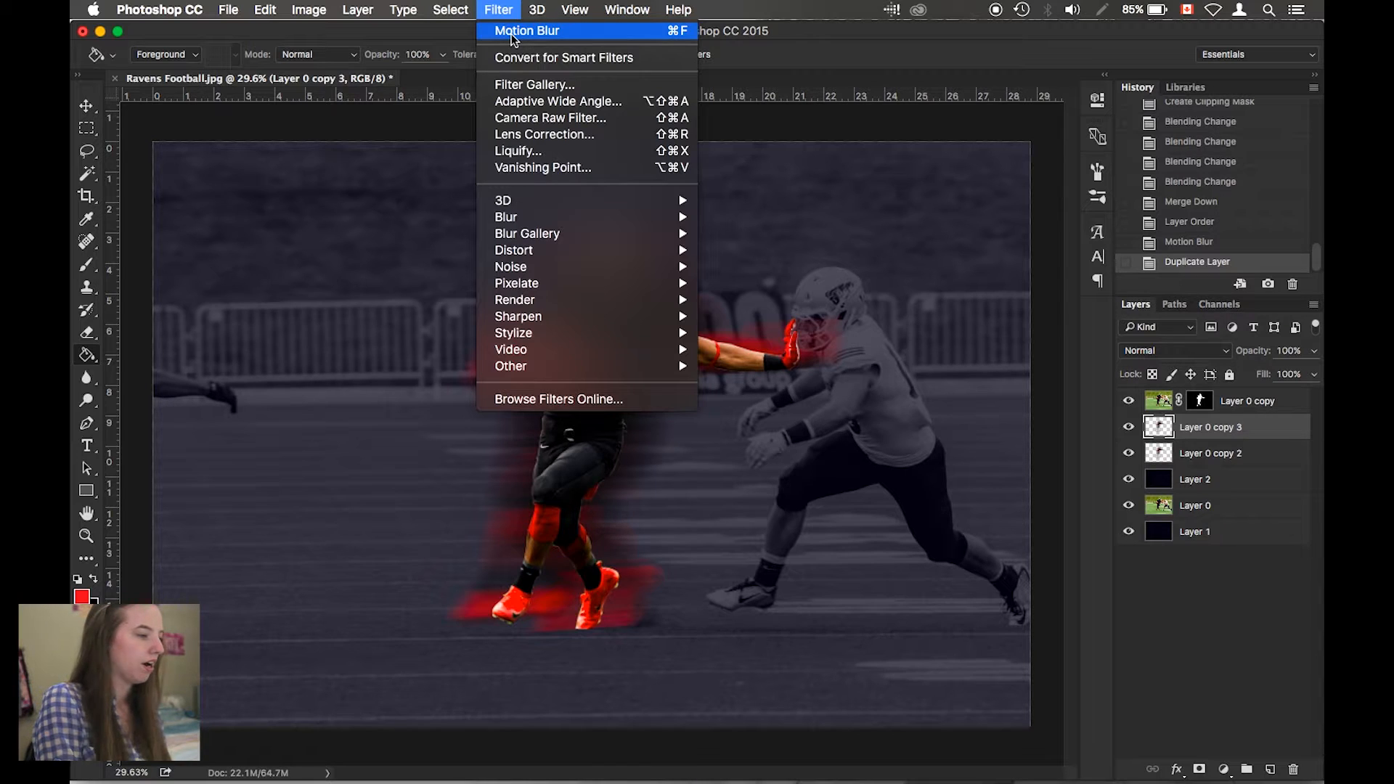
pyautogui.click(512, 32)
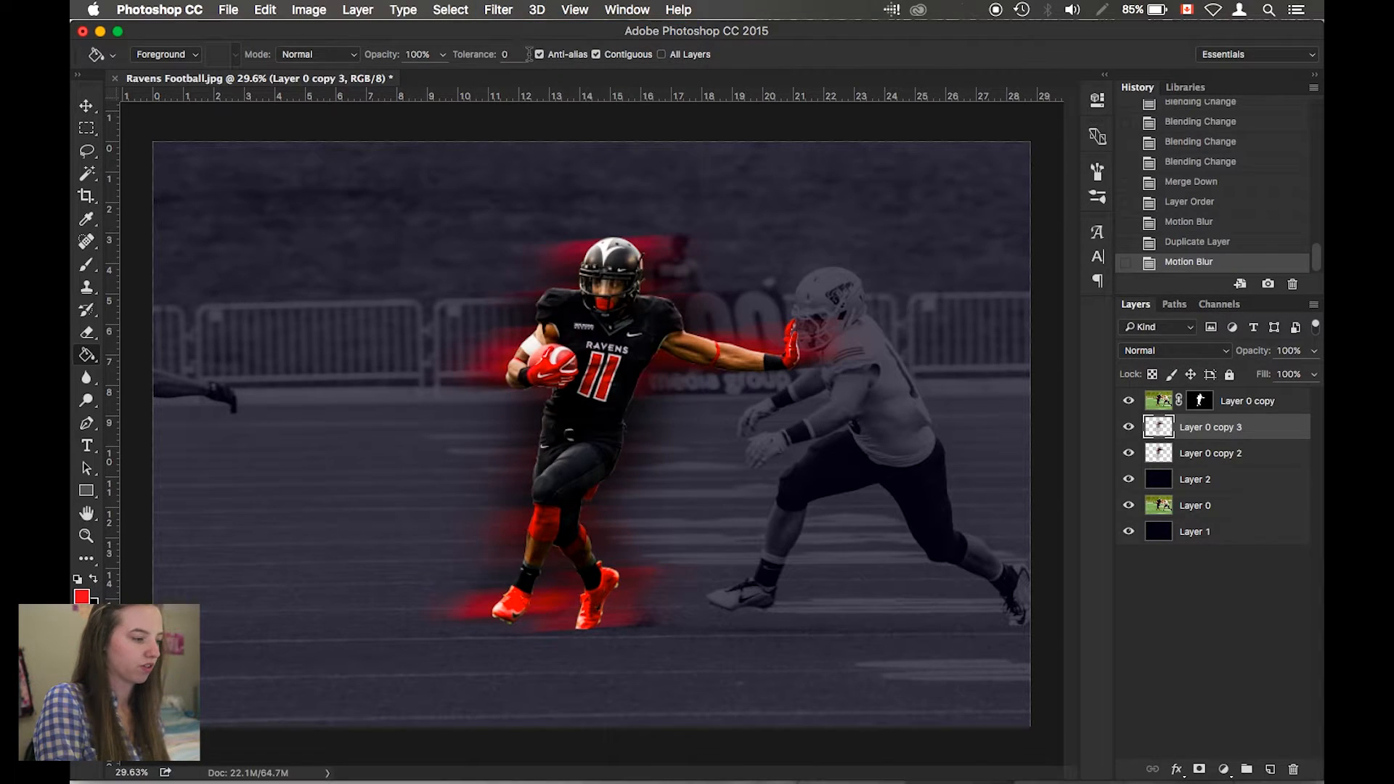
# Step: Group the two blurred player layers and fill a new layer above the group with red using the Paint Bucket
pyautogui.keyDown('shift'); pyautogui.click(1242, 455); pyautogui.keyUp('shift')
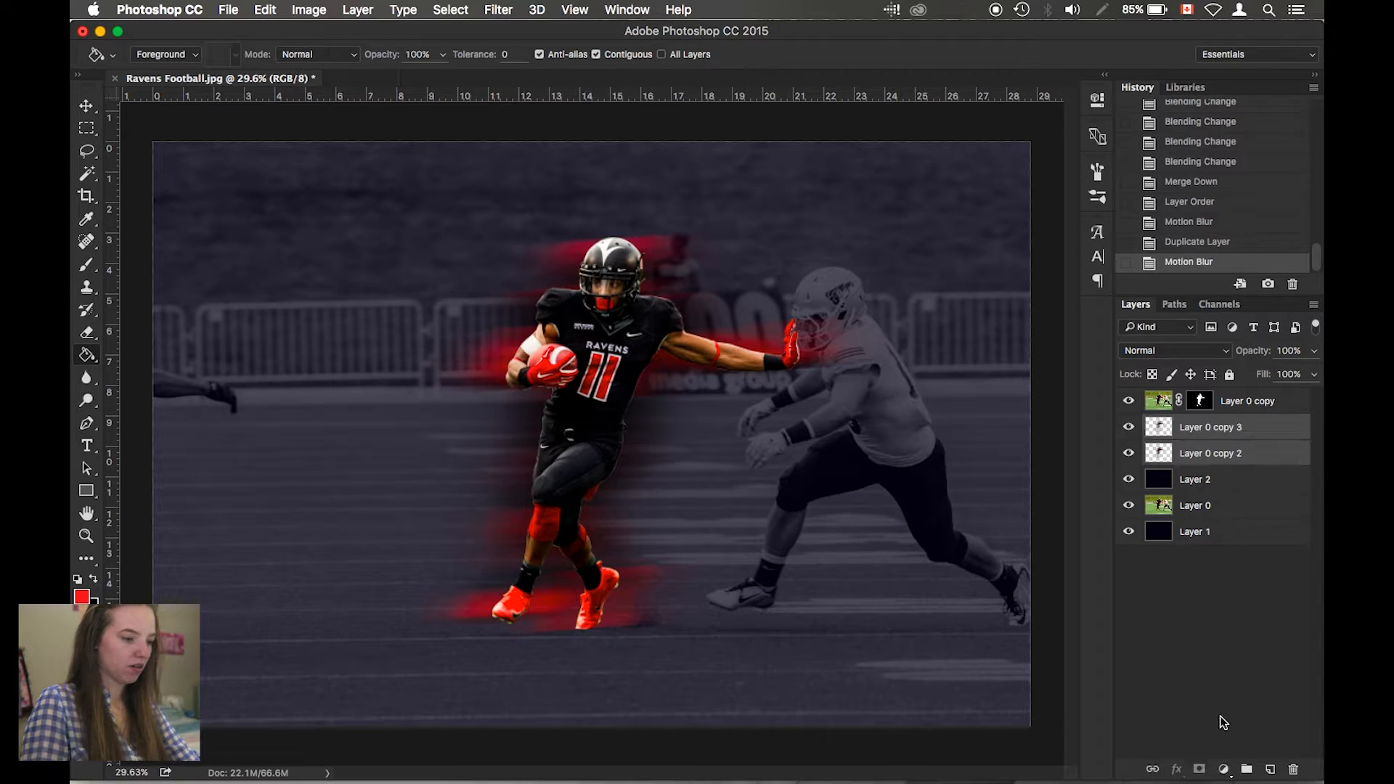
pyautogui.click(1248, 771)
pyautogui.click(1270, 770)
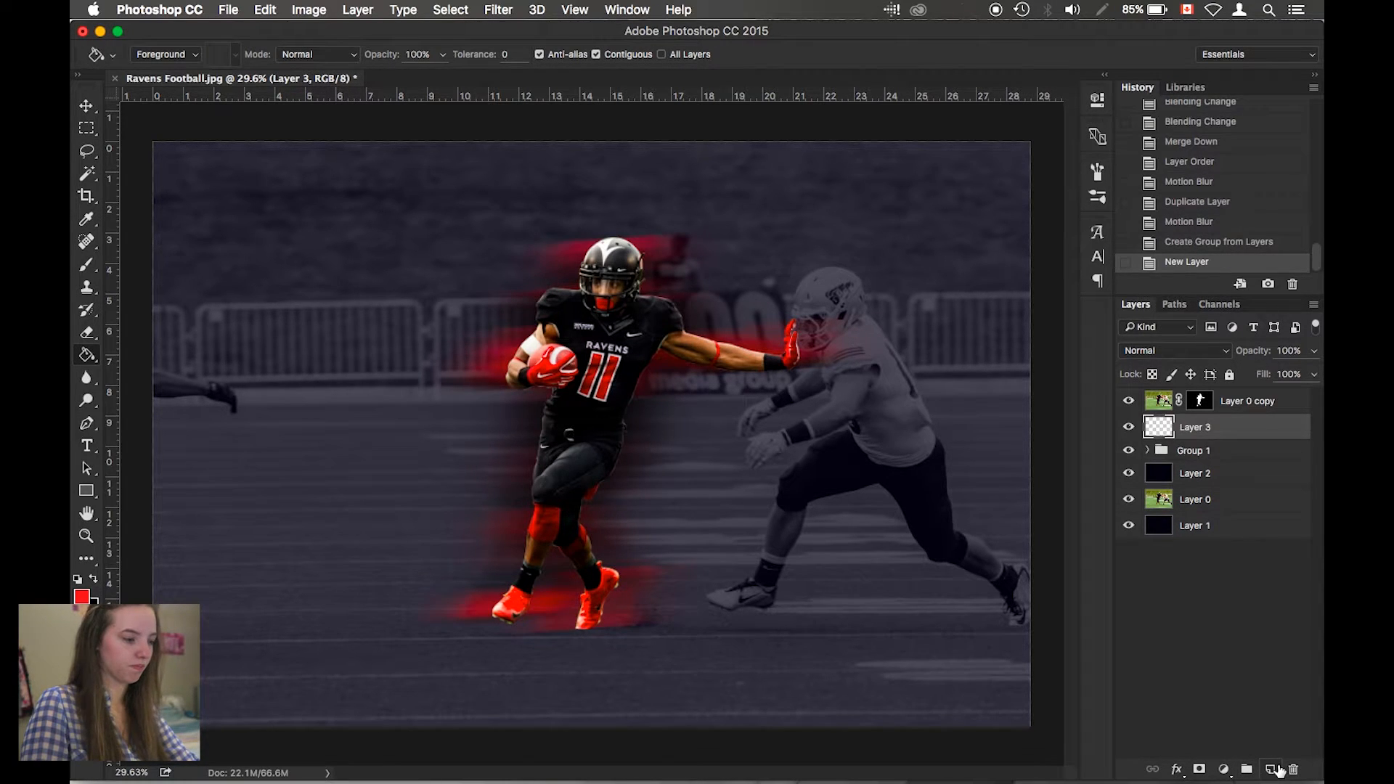
pyautogui.click(656, 485)
# Step: Clip the red layer to the blur group, try the Color blend mode on it, and set it to Overlay
pyautogui.rightClick(1225, 430)
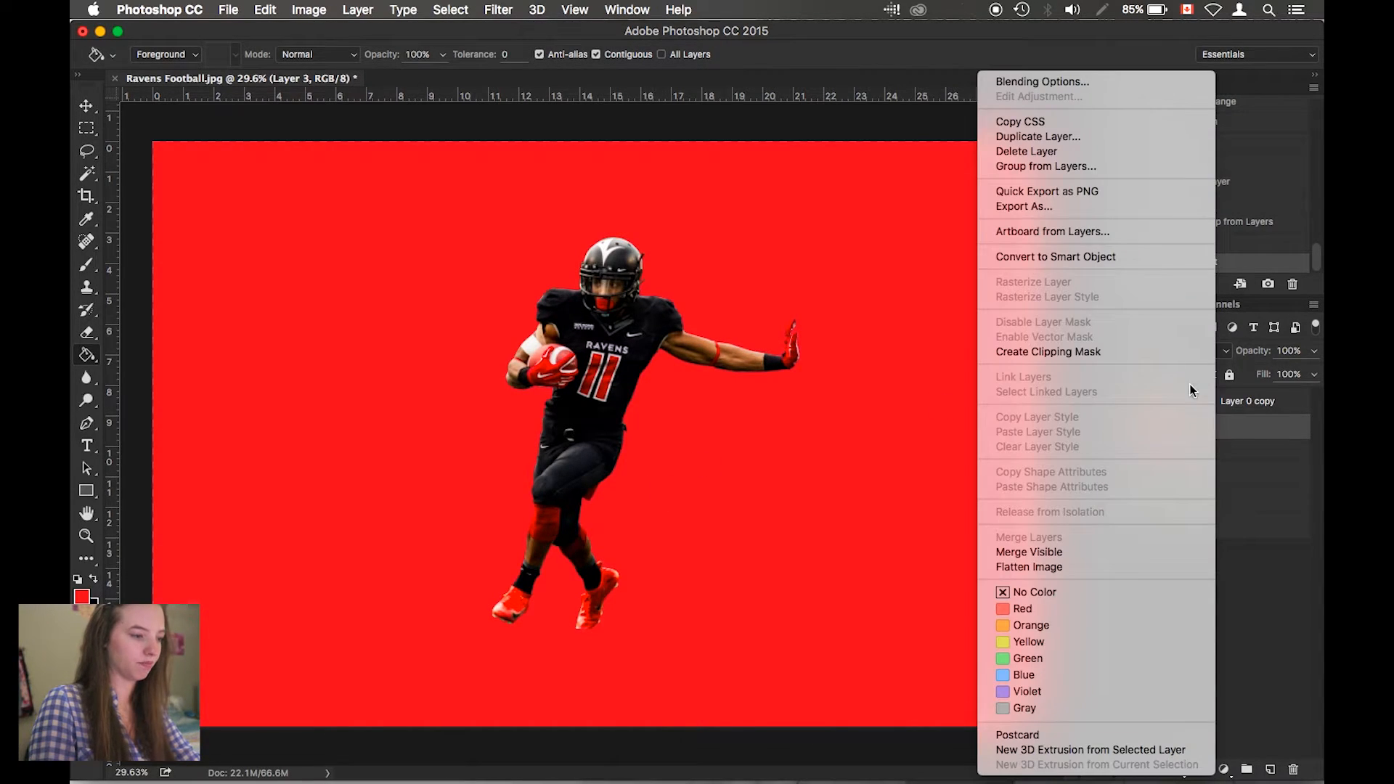
pyautogui.click(1167, 352)
pyautogui.click(1176, 347)
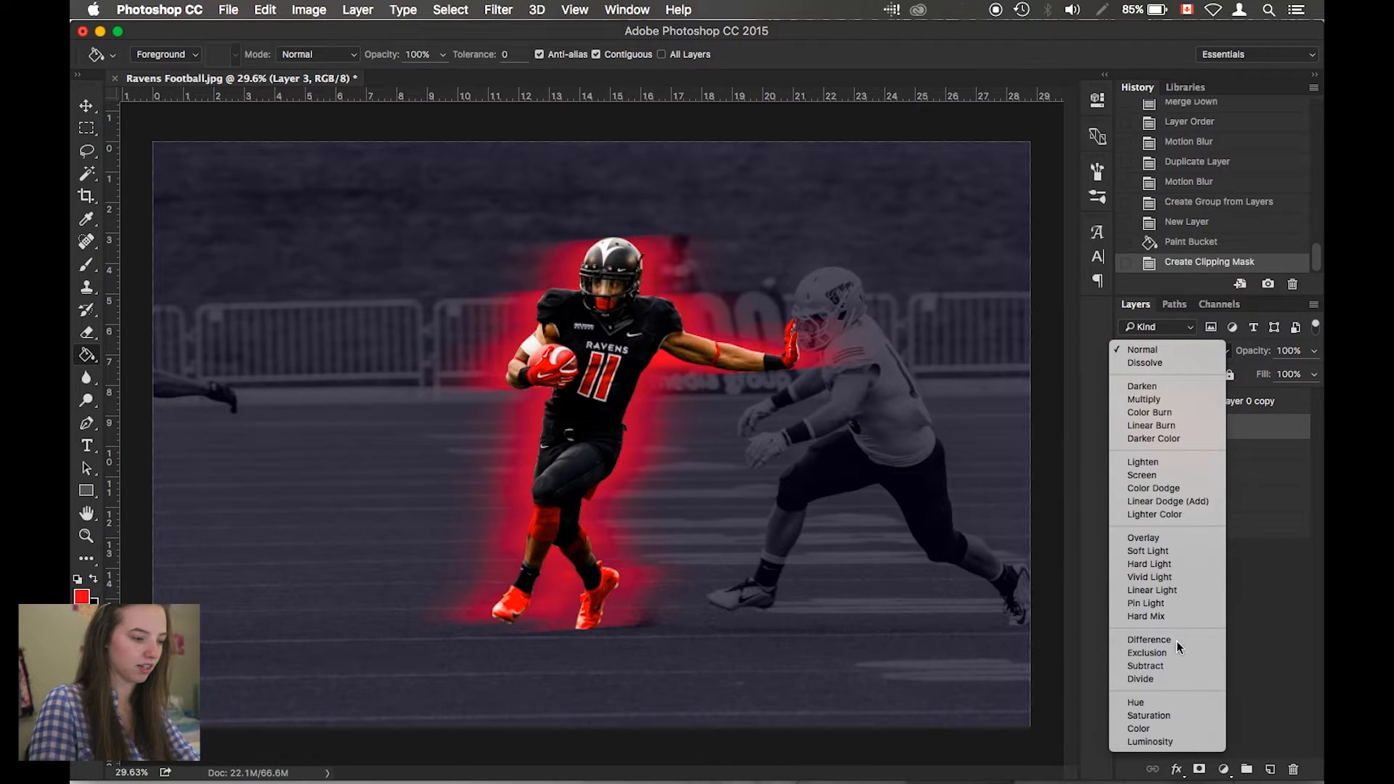
pyautogui.click(1175, 729)
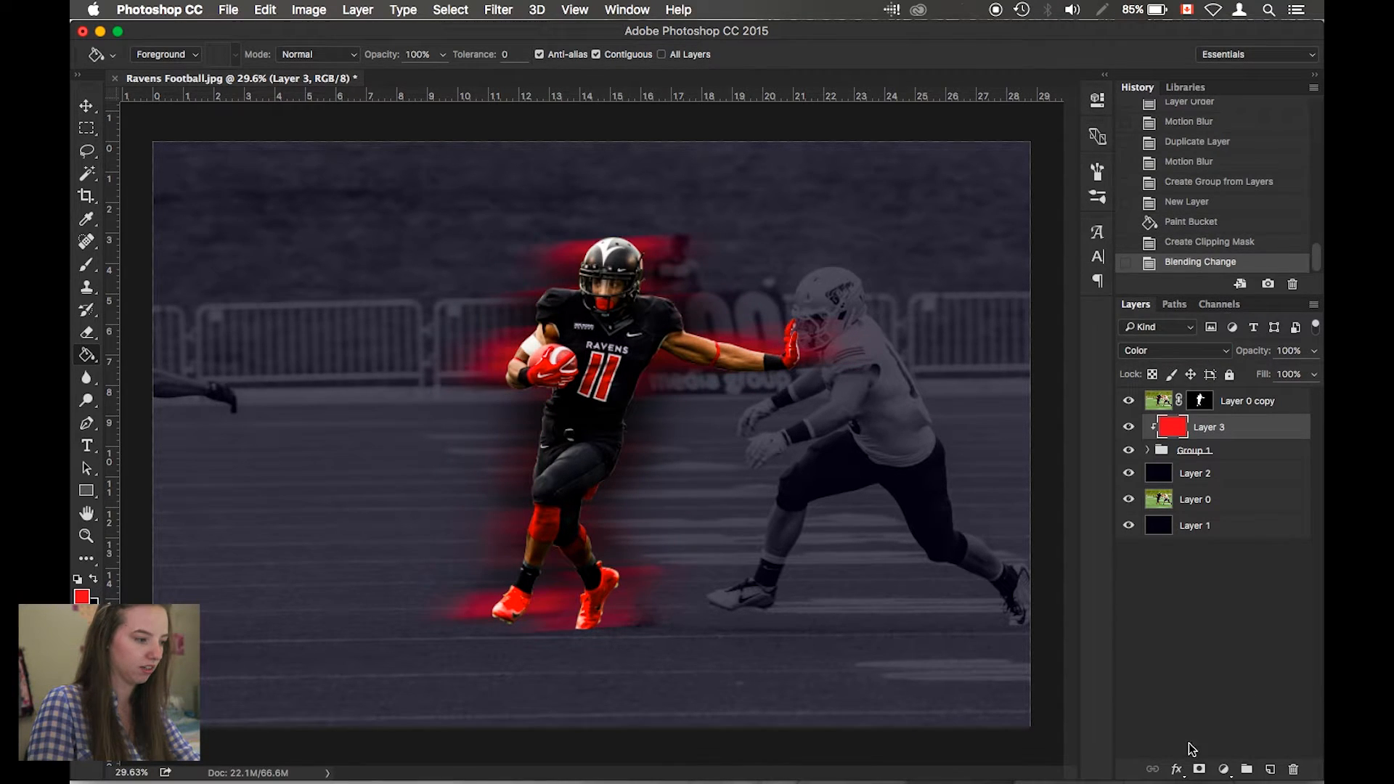
pyautogui.click(1182, 352)
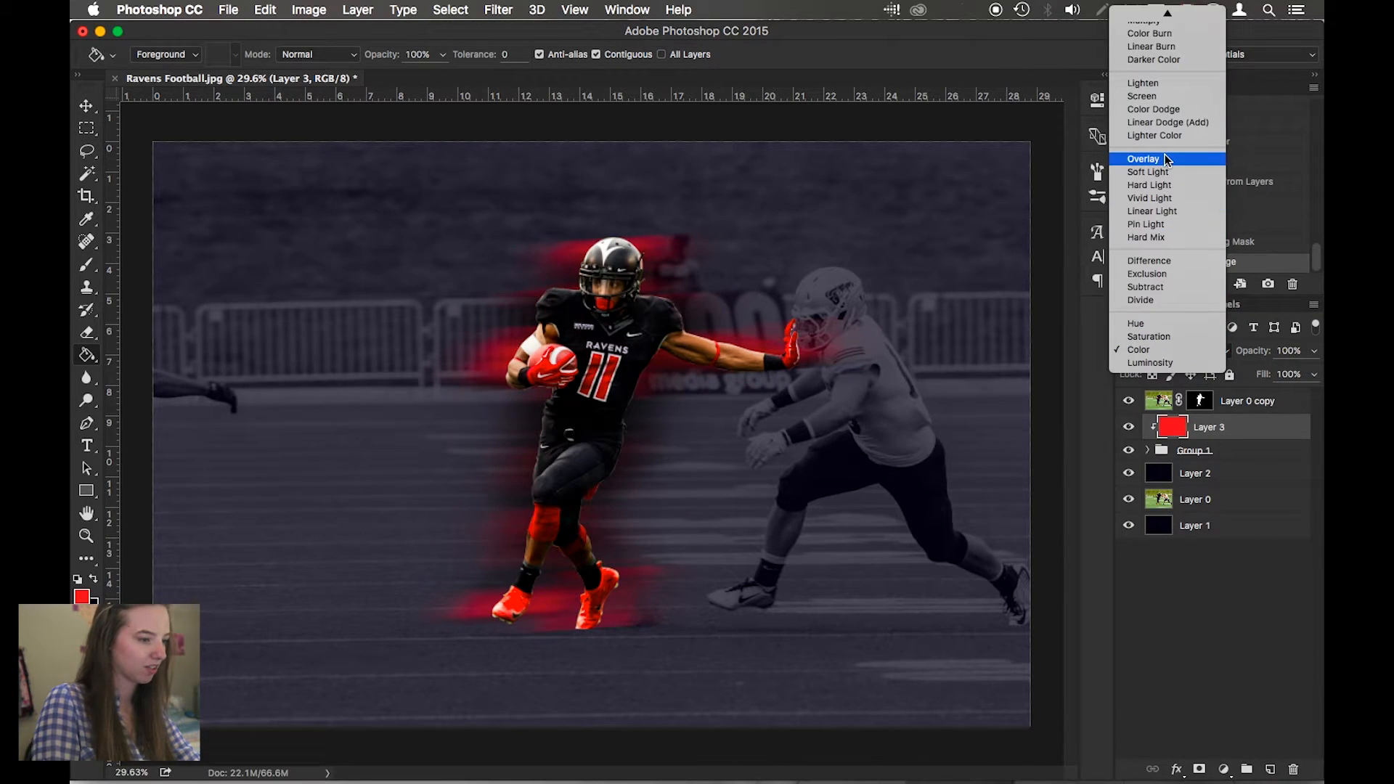
pyautogui.click(1149, 208)
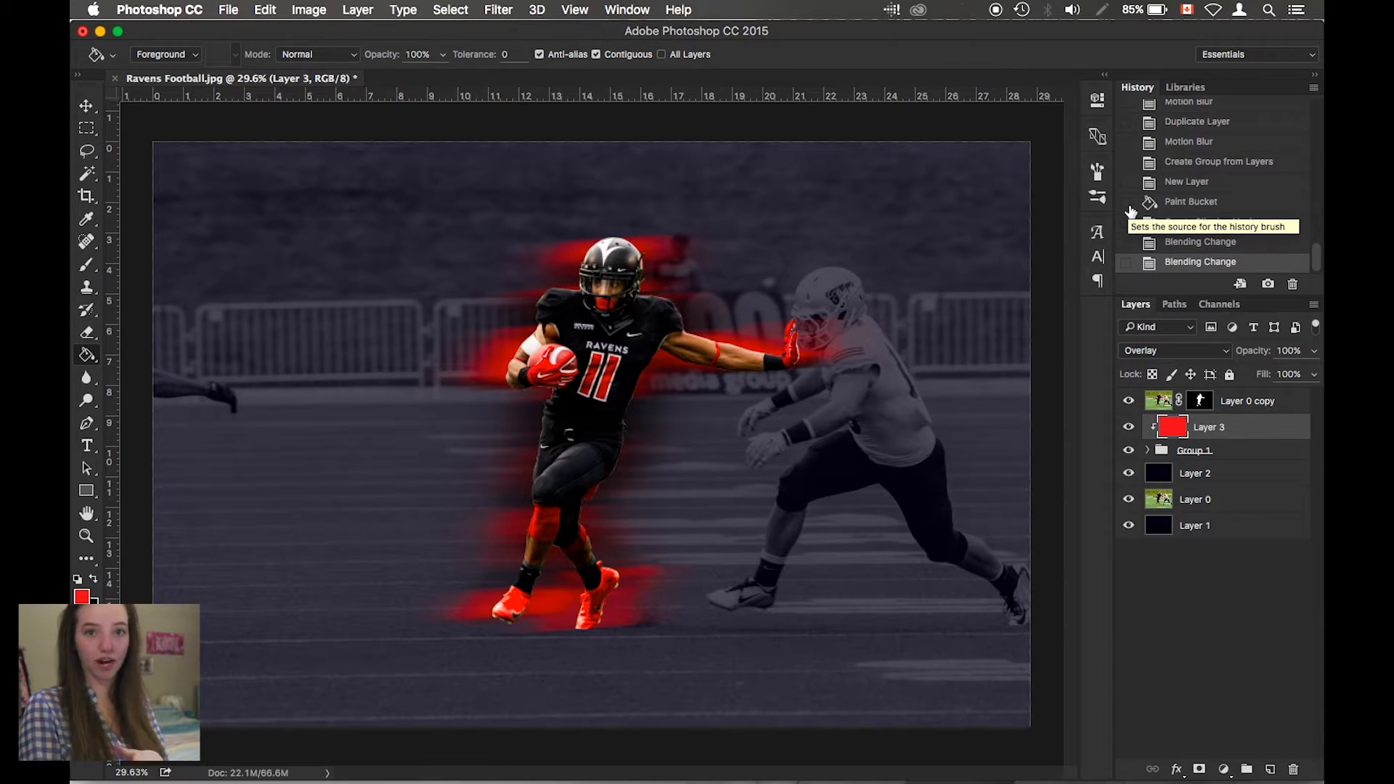
# Step: Add a layer mask to the blur group and clear a lassoed area on it to black, hiding the blur left of the player's midline
pyautogui.click(1216, 454)
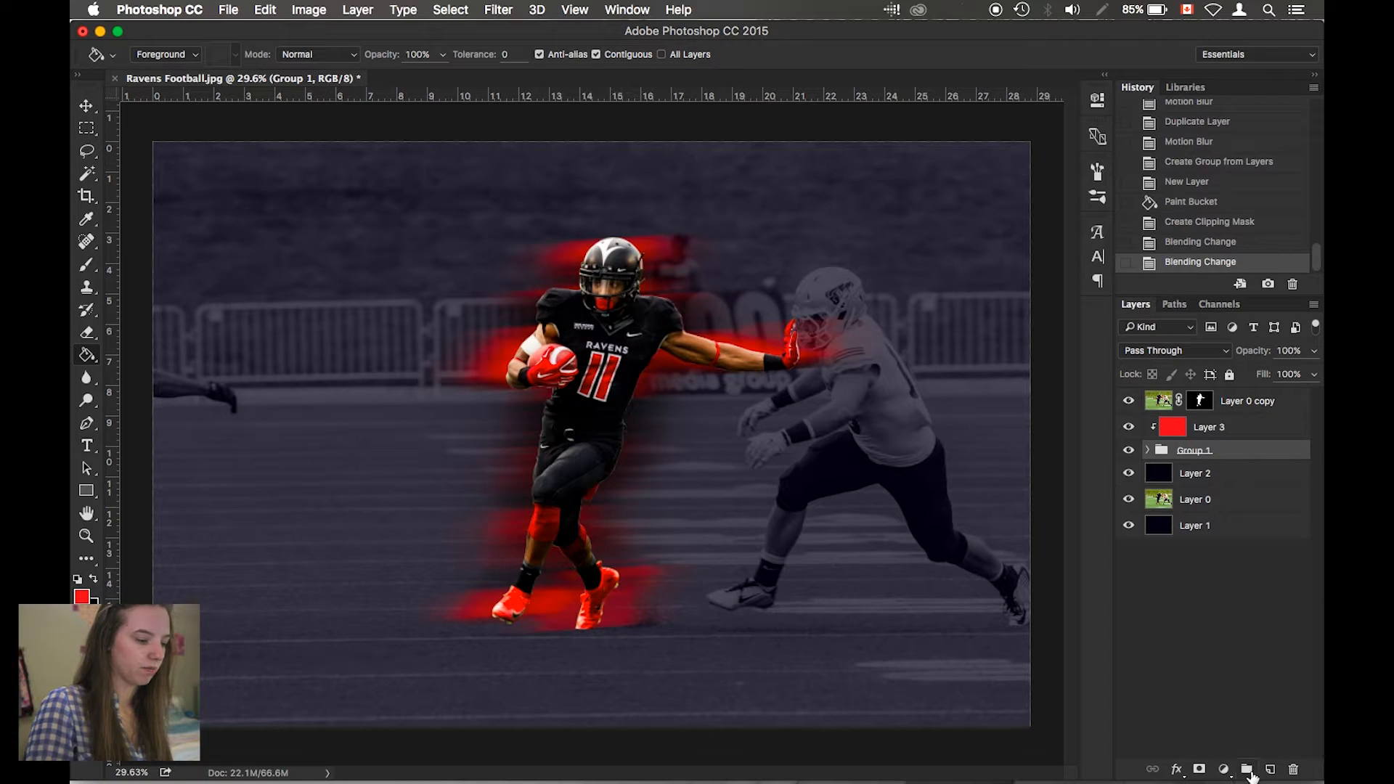
pyautogui.click(1199, 771)
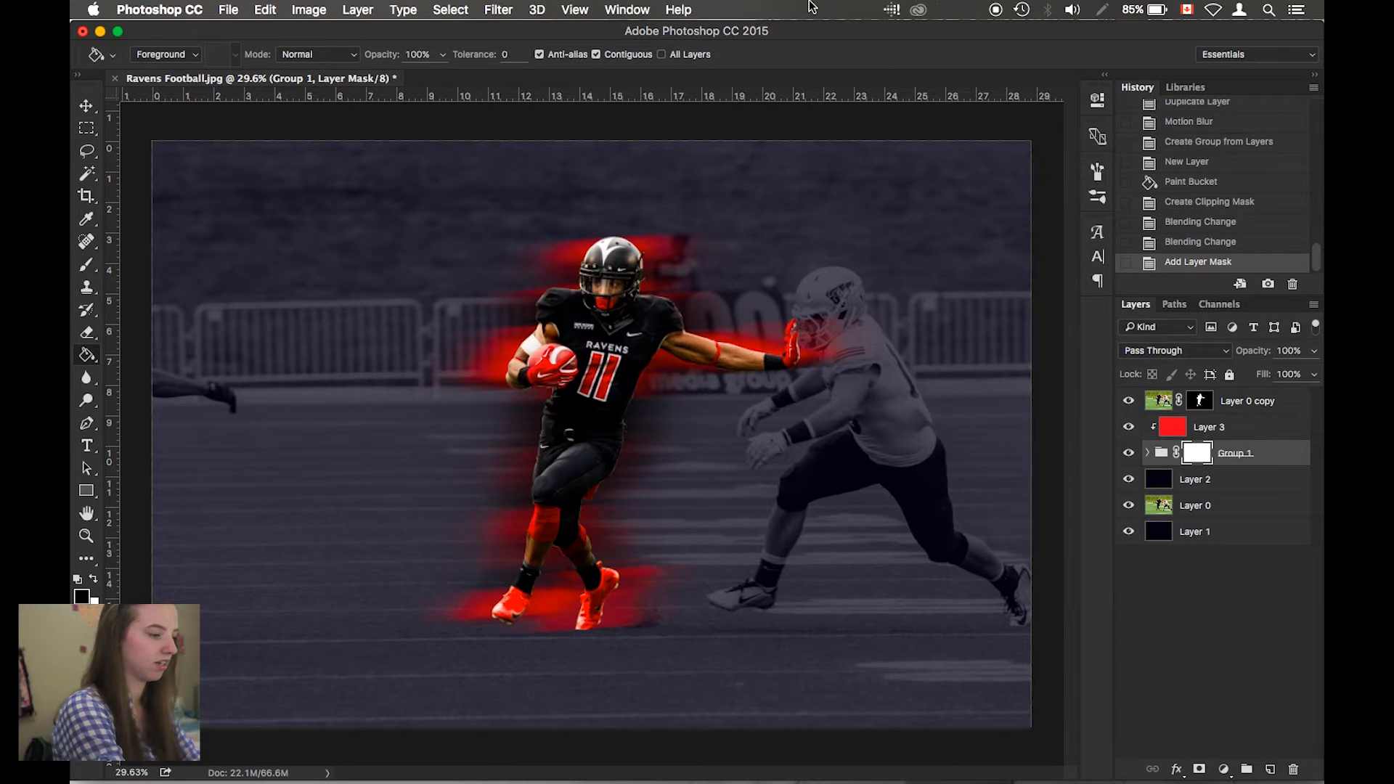
pyautogui.press('super+plus')
pyautogui.press('super+plus')
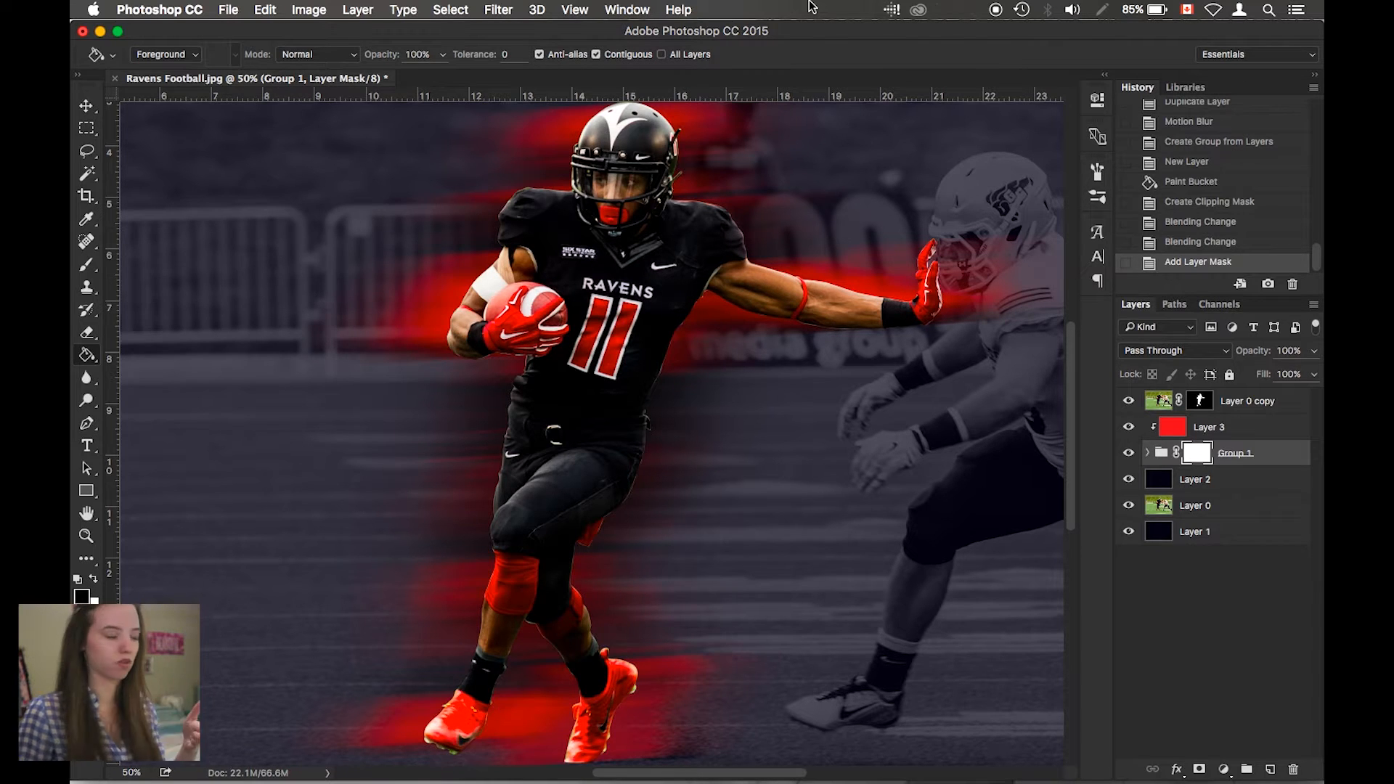
pyautogui.click(89, 152)
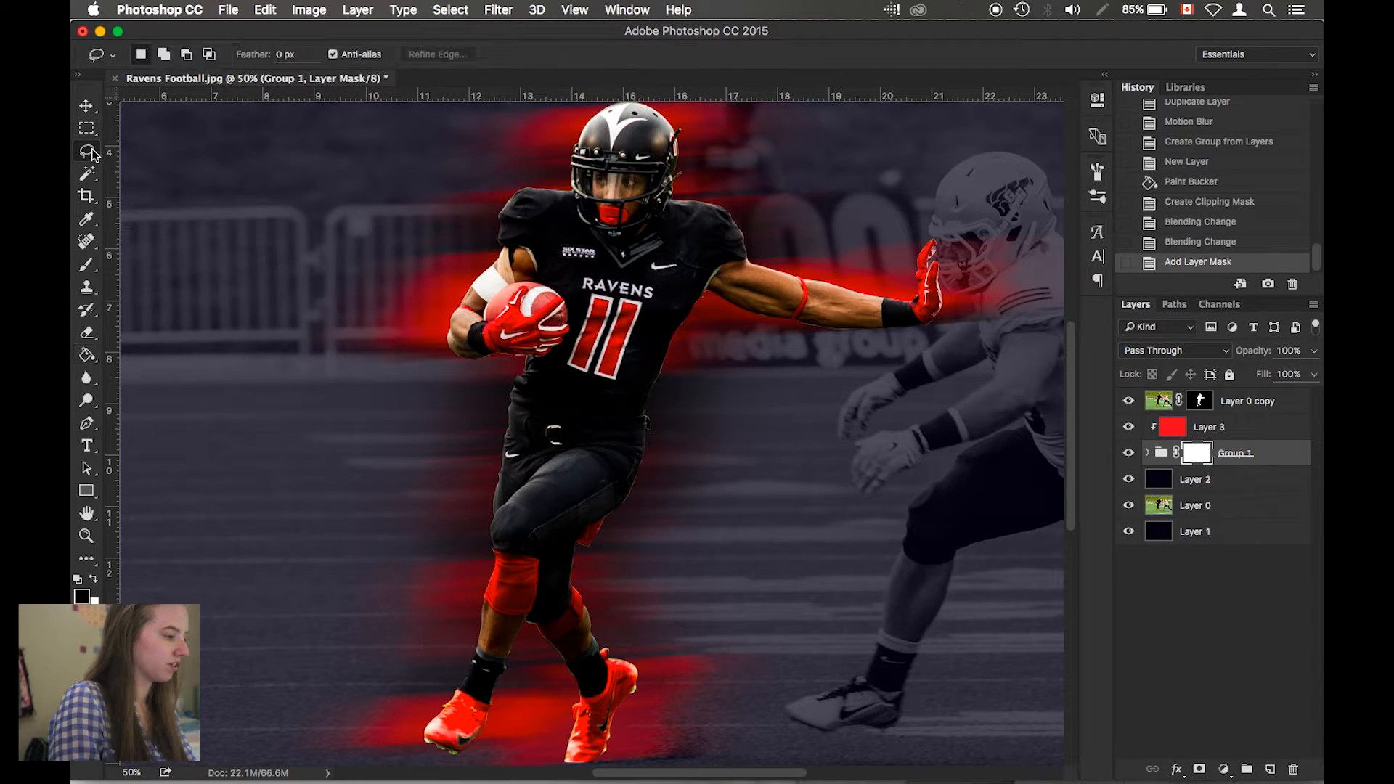
pyautogui.press('super+minus')
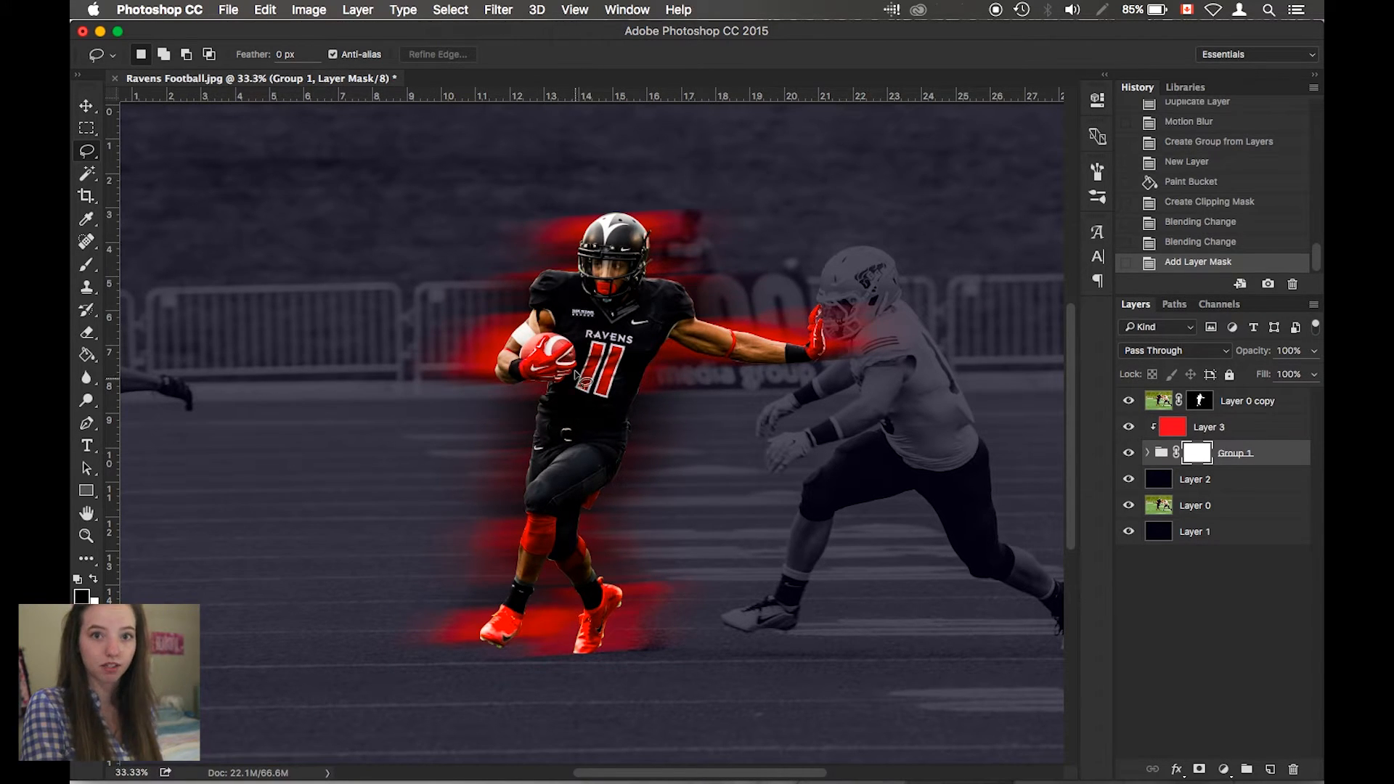
pyautogui.moveTo(617, 203)
pyautogui.mouseDown()
pyautogui.moveTo(541, 566)
pyautogui.moveTo(513, 626)
pyautogui.moveTo(410, 690)
pyautogui.moveTo(494, 214)
pyautogui.moveTo(617, 198)
pyautogui.mouseUp()
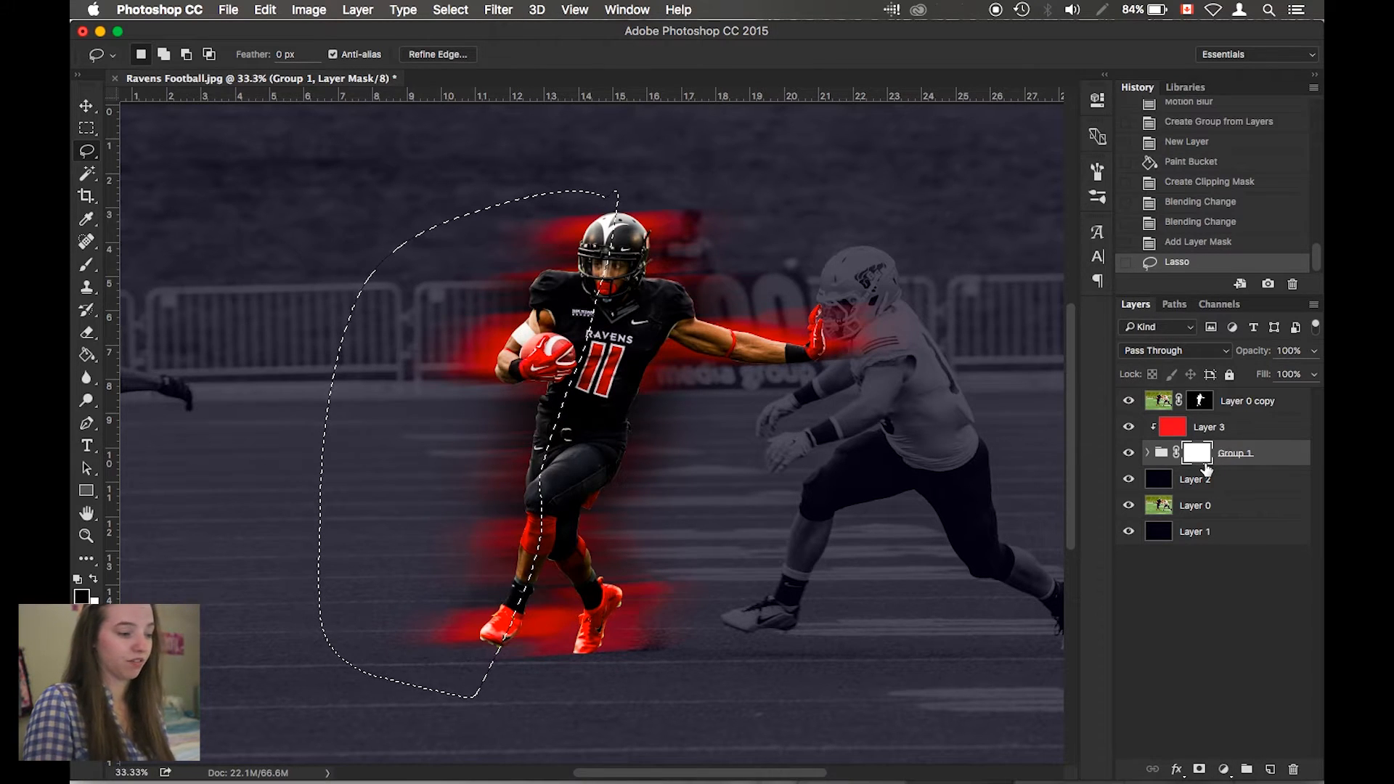
pyautogui.press('Delete')
pyautogui.press('x')
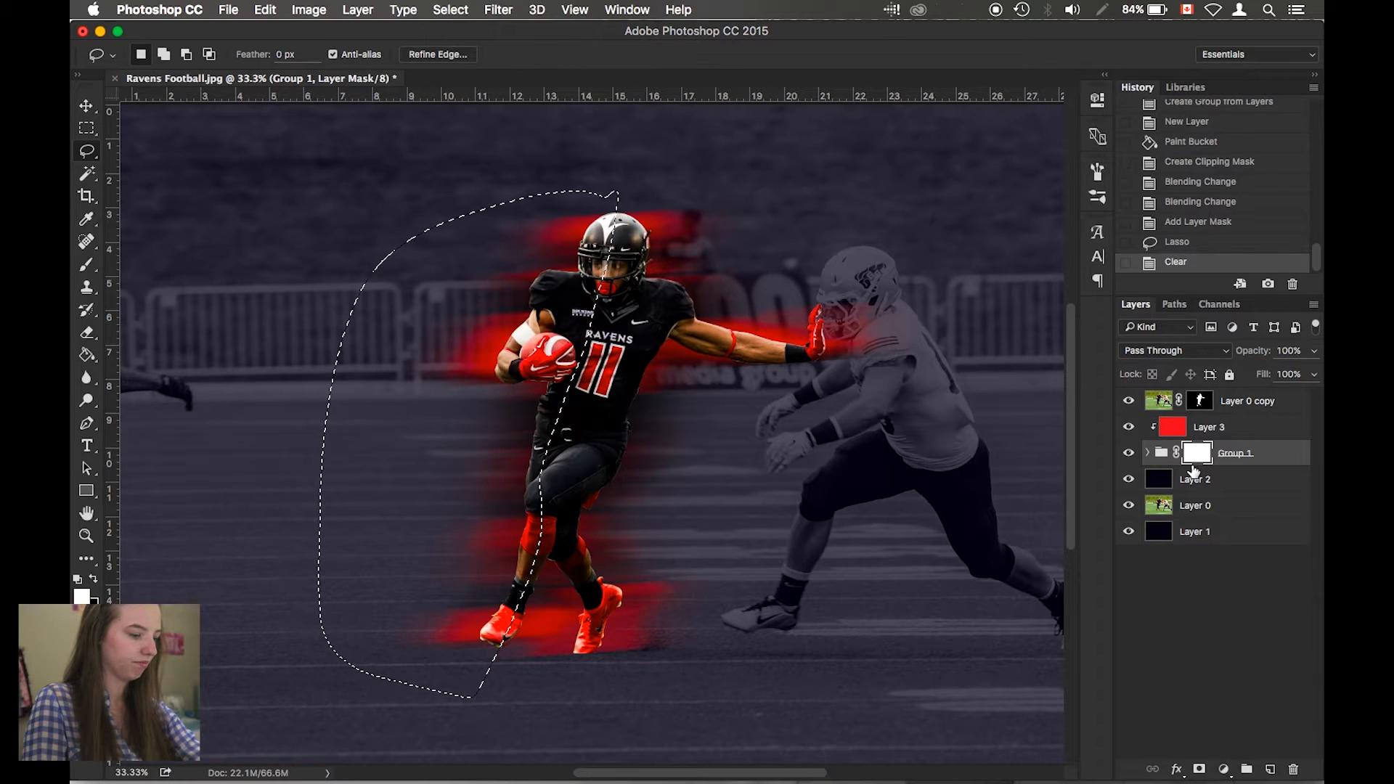
pyautogui.press('Delete')
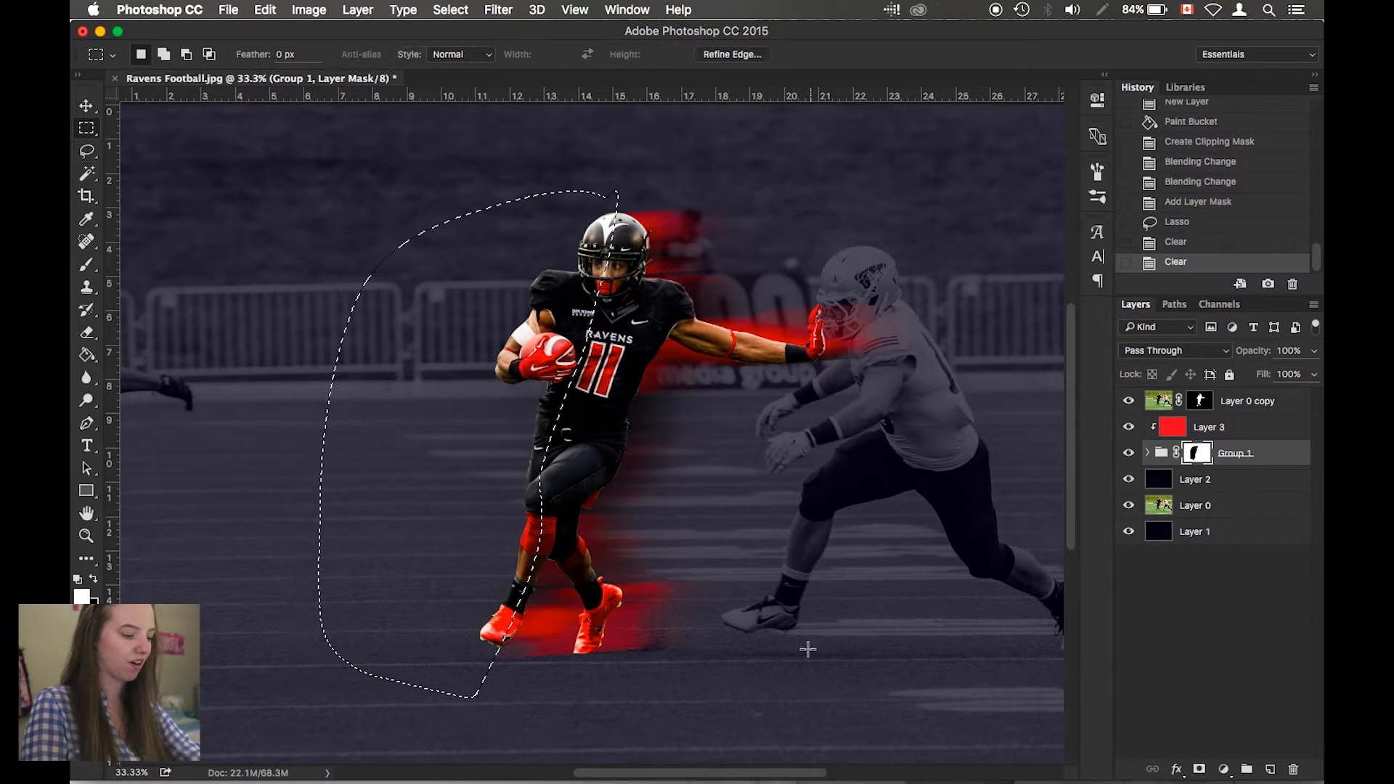
pyautogui.press('super+d')
# Step: Set the Eraser for the blur group's mask to a soft round tip of 140 px with 0% hardness
pyautogui.press('e')
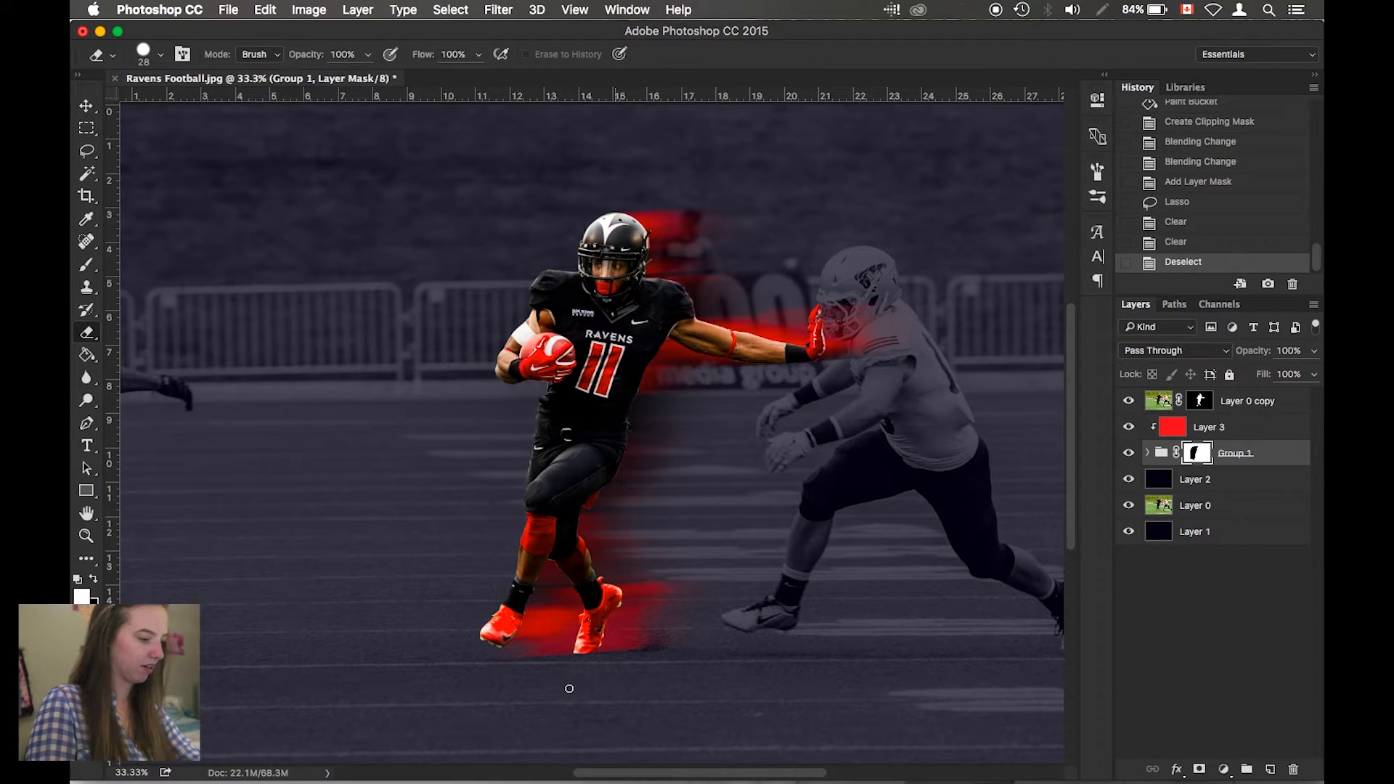
pyautogui.scroll(5, 569, 688)
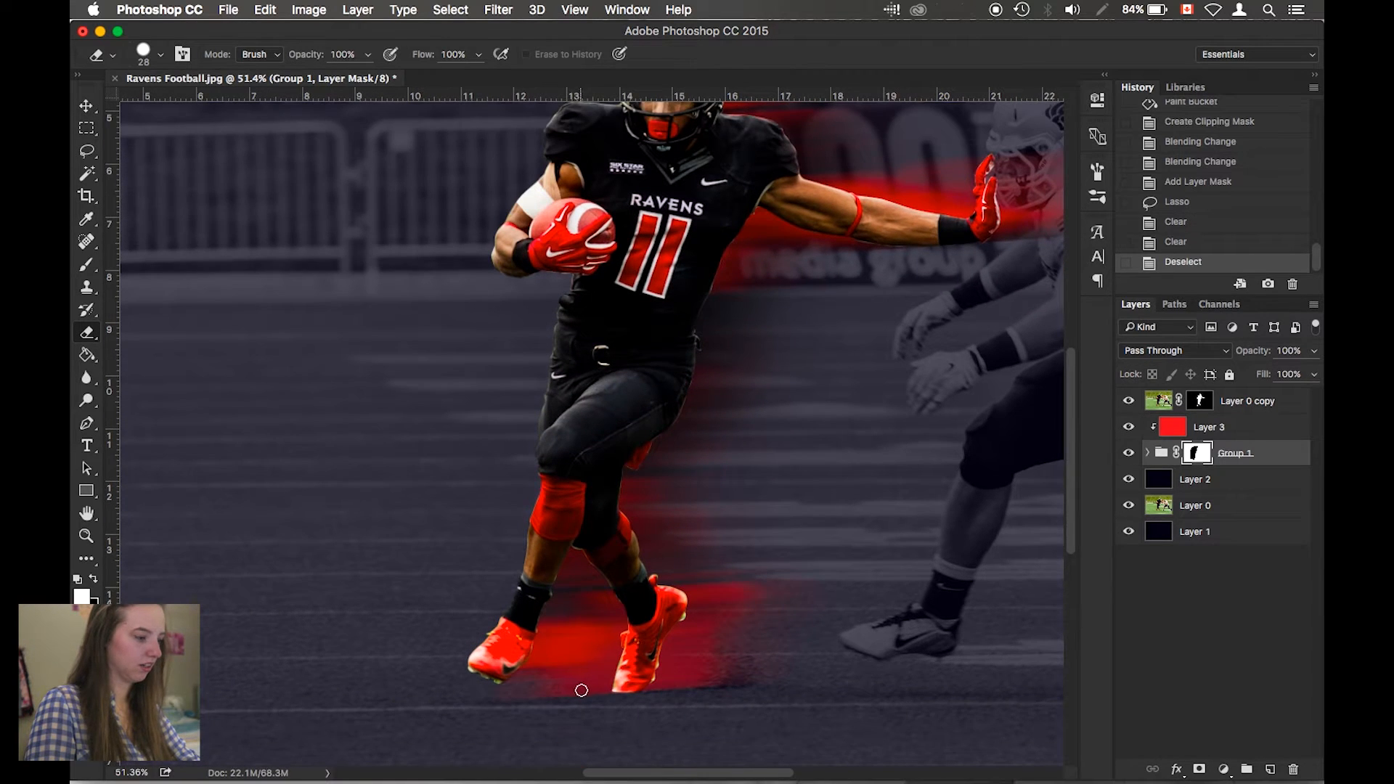
pyautogui.scroll(8, 582, 691)
pyautogui.moveTo(1074, 504); pyautogui.dragTo(1072, 591)
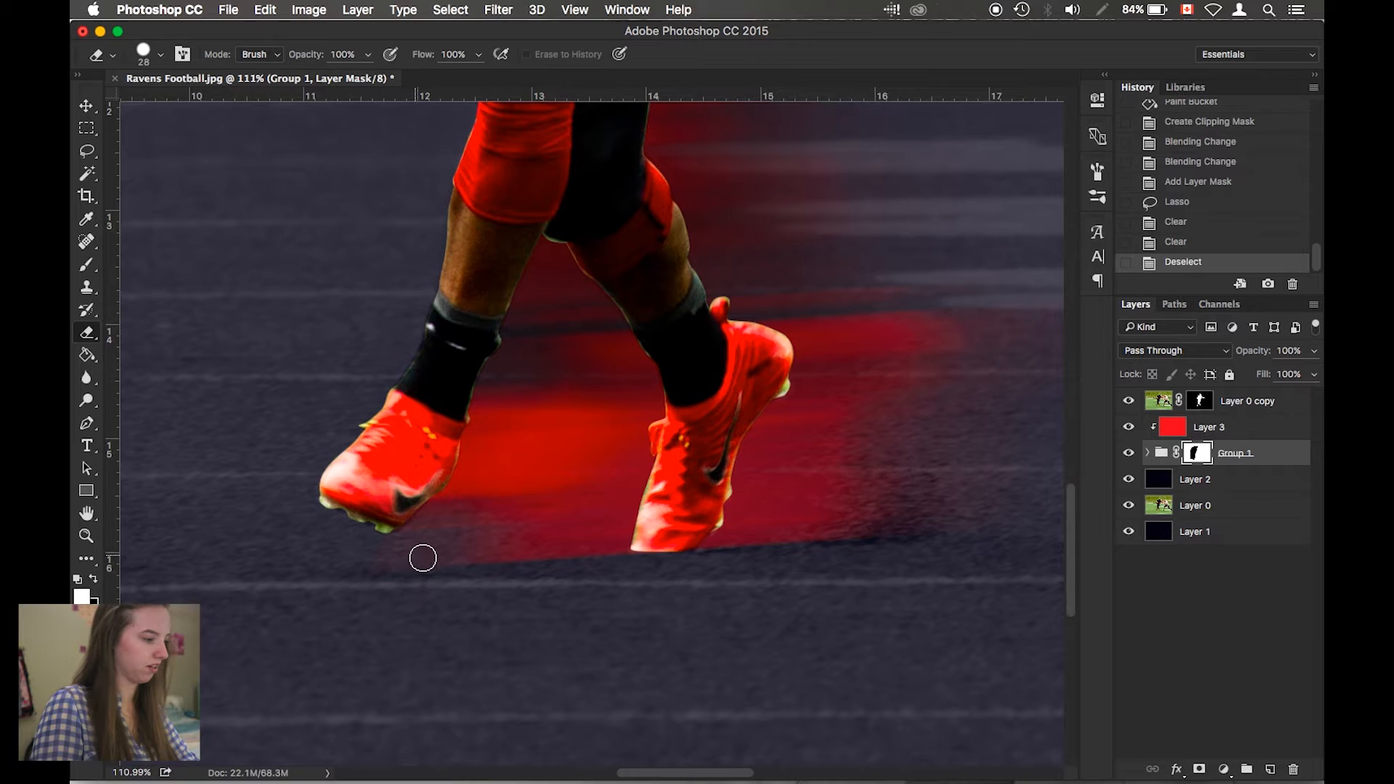
pyautogui.rightClick(517, 612)
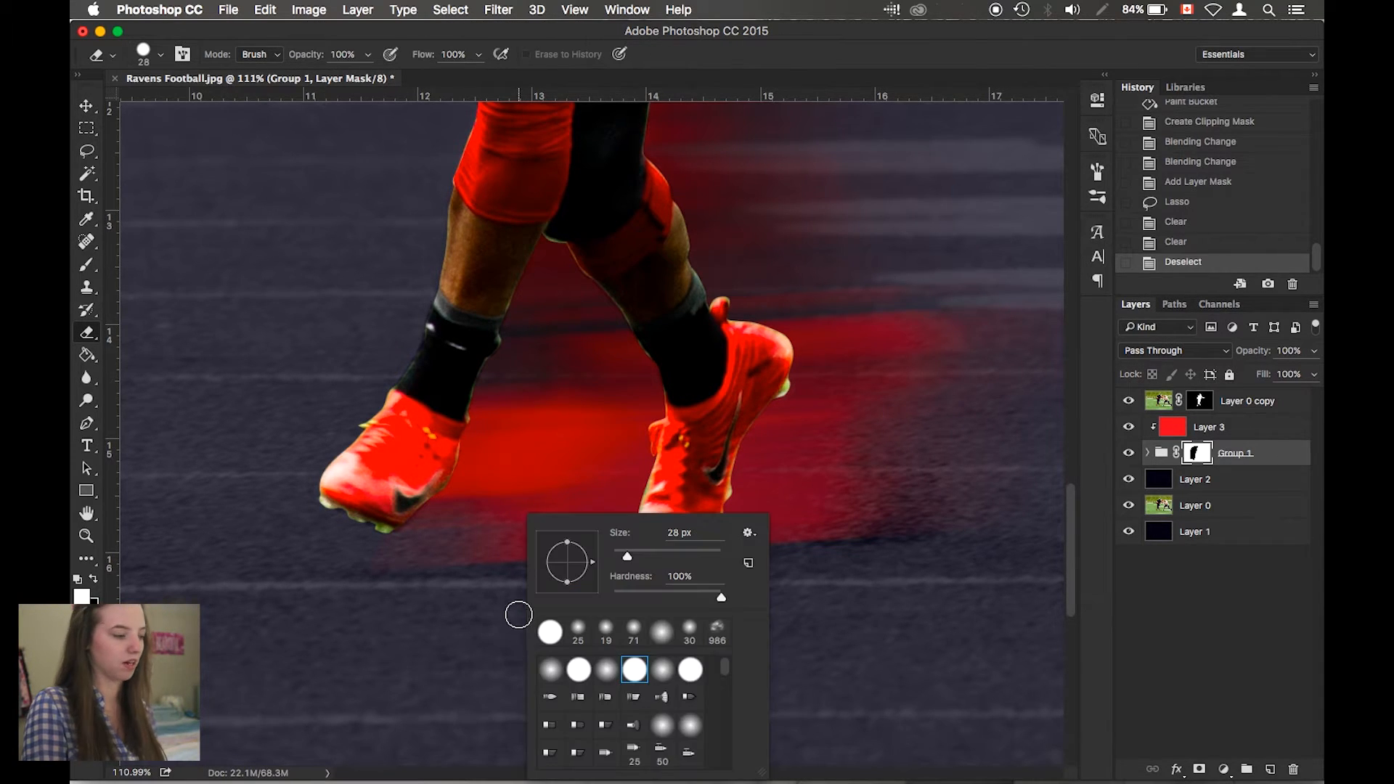
pyautogui.click(608, 671)
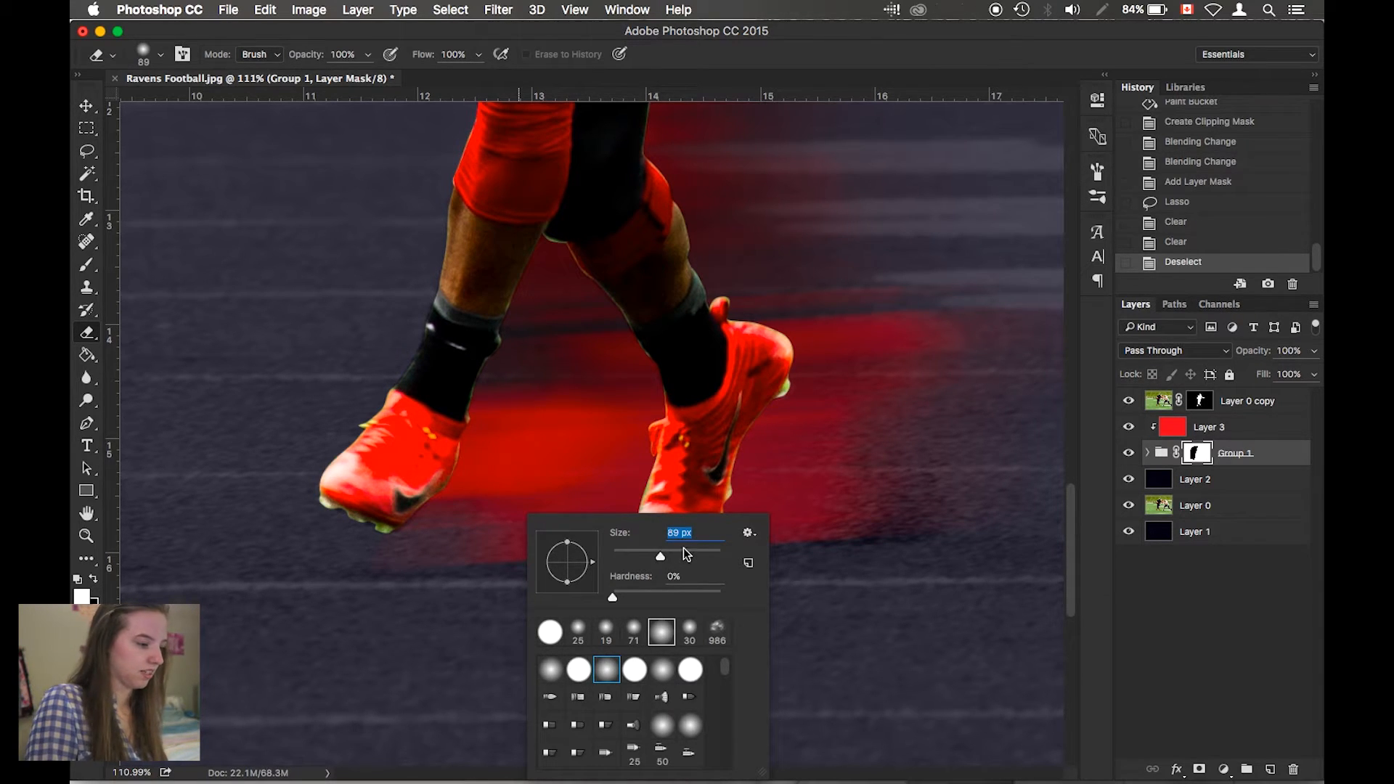
pyautogui.moveTo(679, 556); pyautogui.dragTo(676, 555)
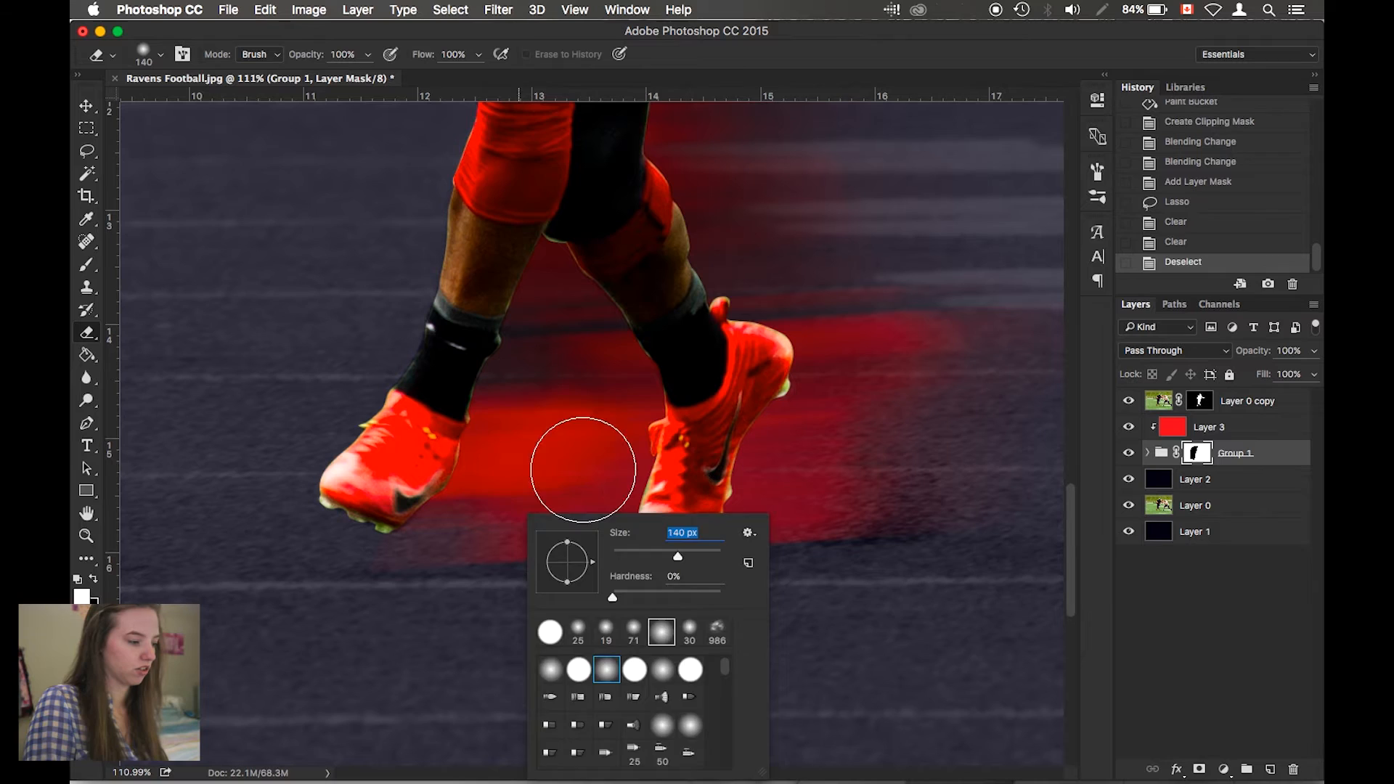
pyautogui.click(562, 479)
pyautogui.press('super+z')
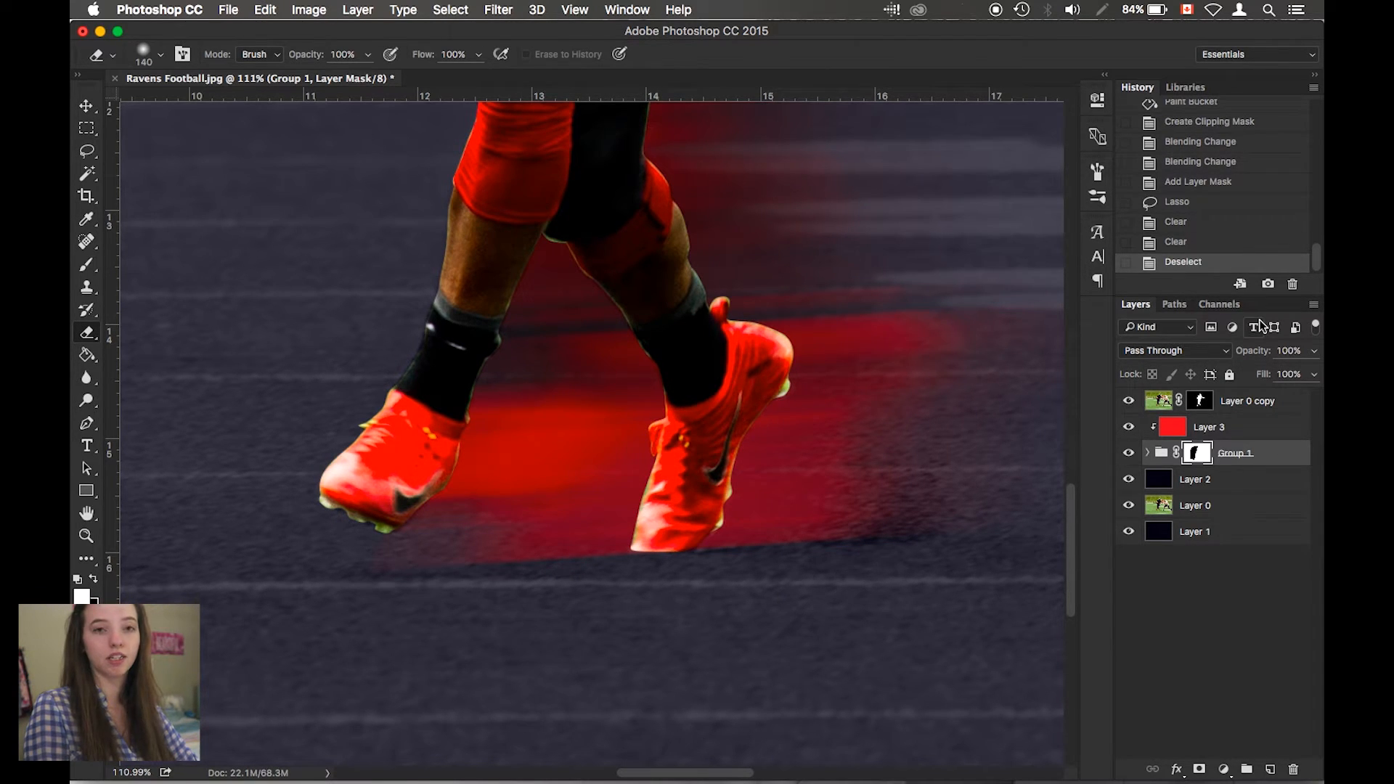
# Step: Set the Eraser's opacity to 50% and fade out the lower edge of the red blur beneath the player's feet
pyautogui.rightClick(590, 399)
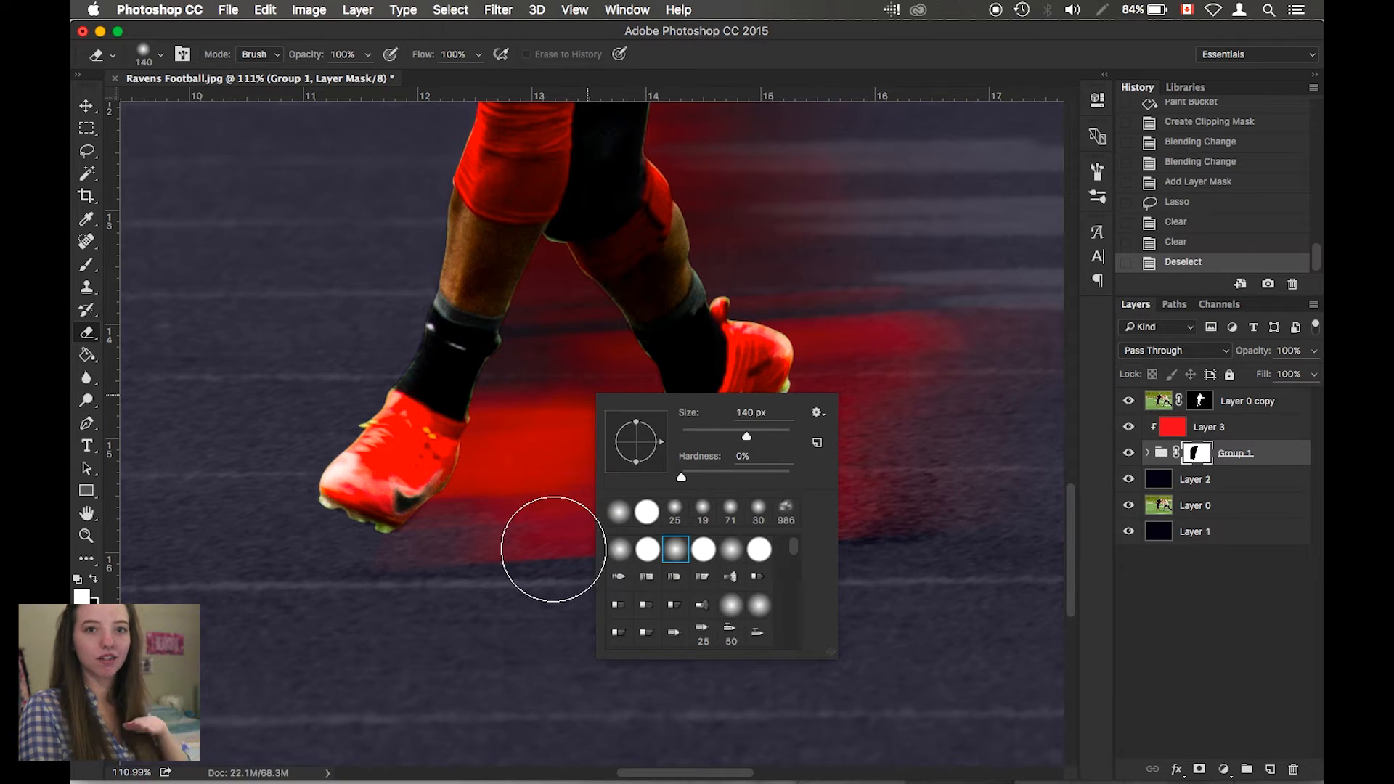
pyautogui.click(461, 644)
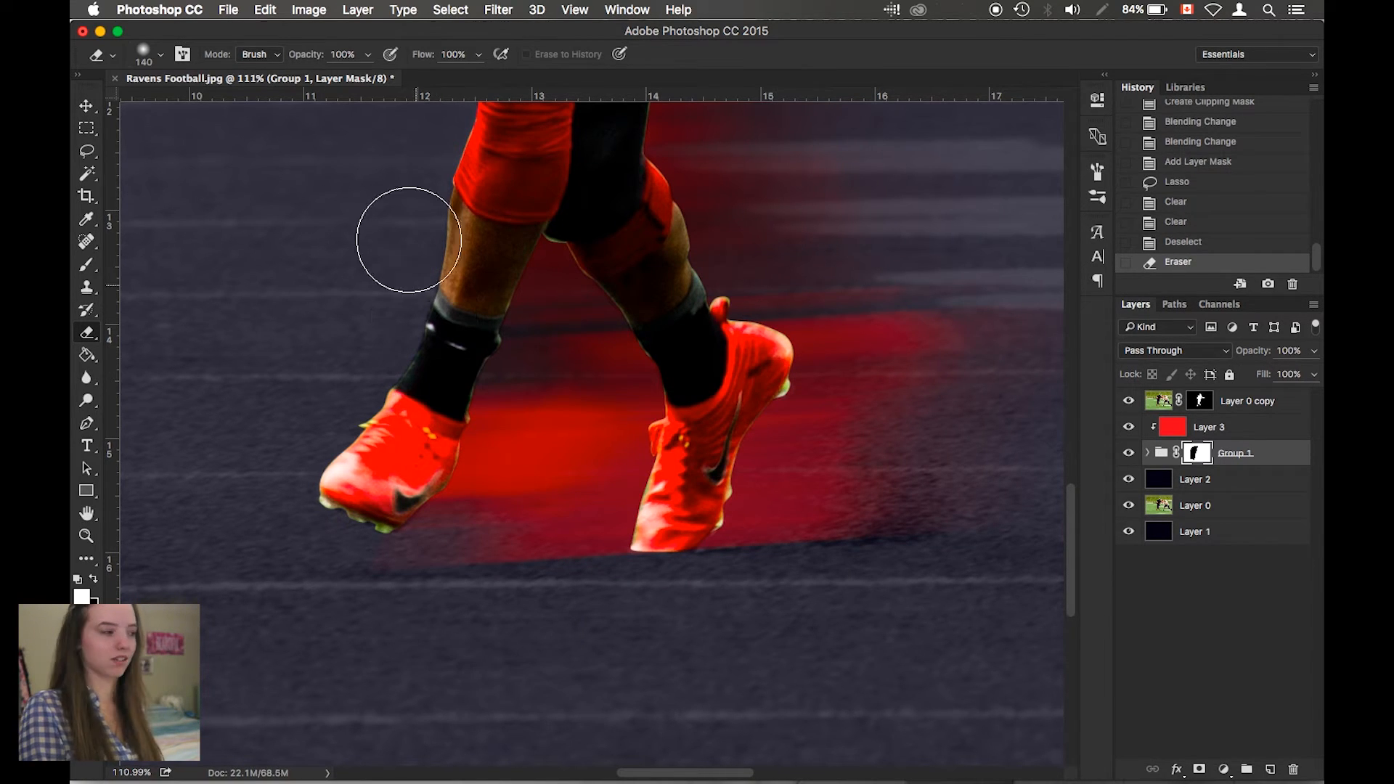
pyautogui.click(347, 54)
pyautogui.write('50')
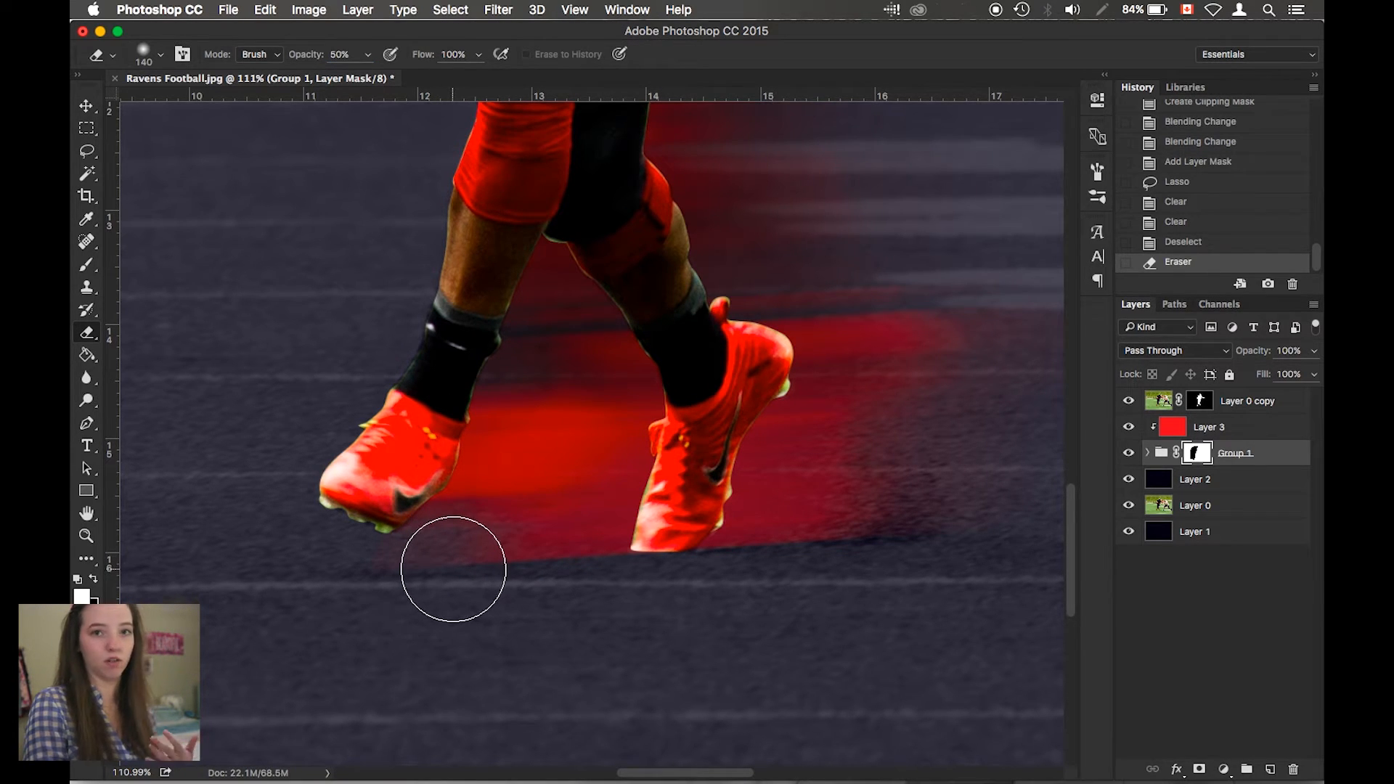
pyautogui.moveTo(455, 567)
pyautogui.mouseDown()
pyautogui.moveTo(482, 551)
pyautogui.moveTo(444, 561)
pyautogui.moveTo(579, 546)
pyautogui.moveTo(398, 574)
pyautogui.moveTo(567, 553)
pyautogui.moveTo(421, 564)
pyautogui.mouseUp()
pyautogui.moveTo(421, 564)
pyautogui.mouseDown()
pyautogui.moveTo(584, 555)
pyautogui.moveTo(414, 575)
pyautogui.moveTo(600, 541)
pyautogui.moveTo(479, 550)
pyautogui.moveTo(491, 546)
pyautogui.moveTo(588, 553)
pyautogui.moveTo(441, 565)
pyautogui.moveTo(661, 536)
pyautogui.moveTo(509, 553)
pyautogui.moveTo(612, 551)
pyautogui.mouseUp()
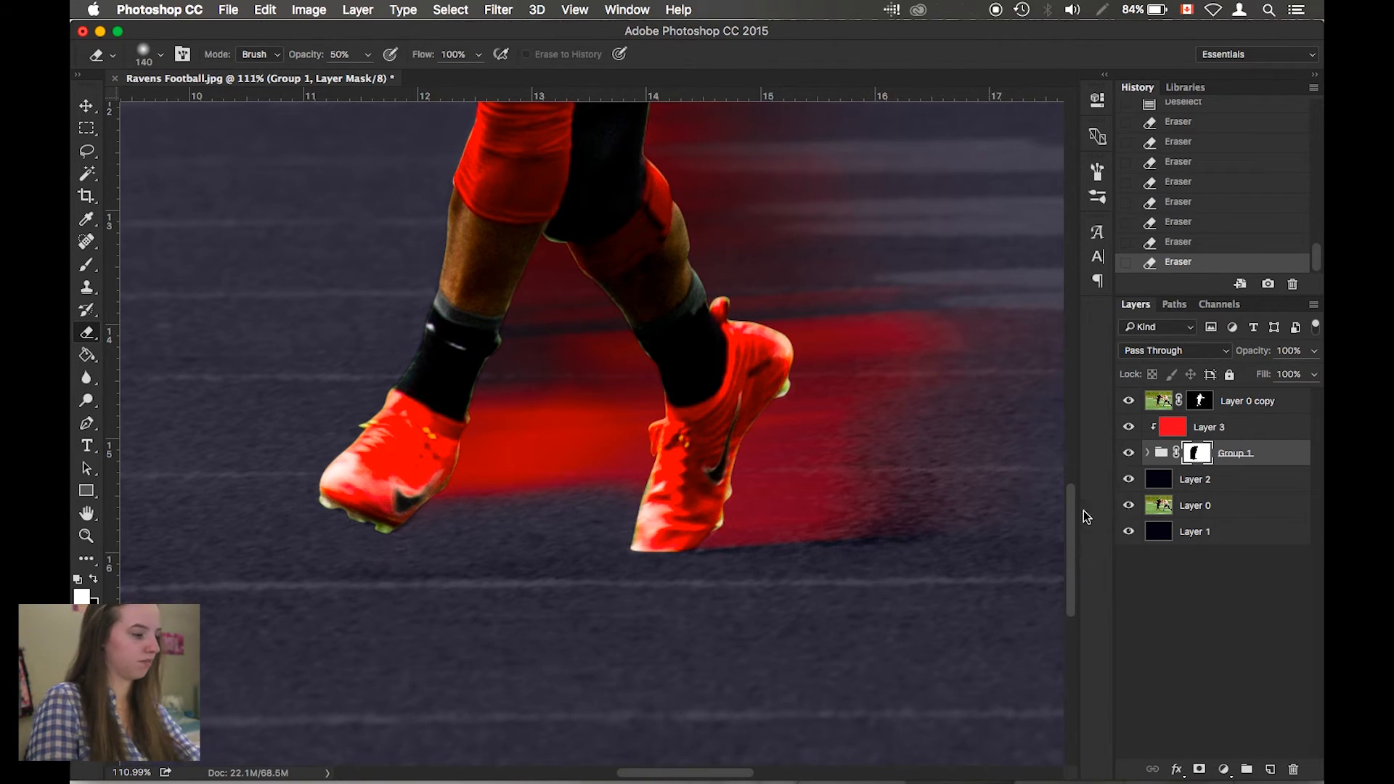
# Step: Reapply the last Motion Blur to each of the two player layers inside the blur group
pyautogui.press('super+minus')
pyautogui.press('super+minus')
pyautogui.press('super+minus')
pyautogui.press('super+minus')
pyautogui.press('super+minus')
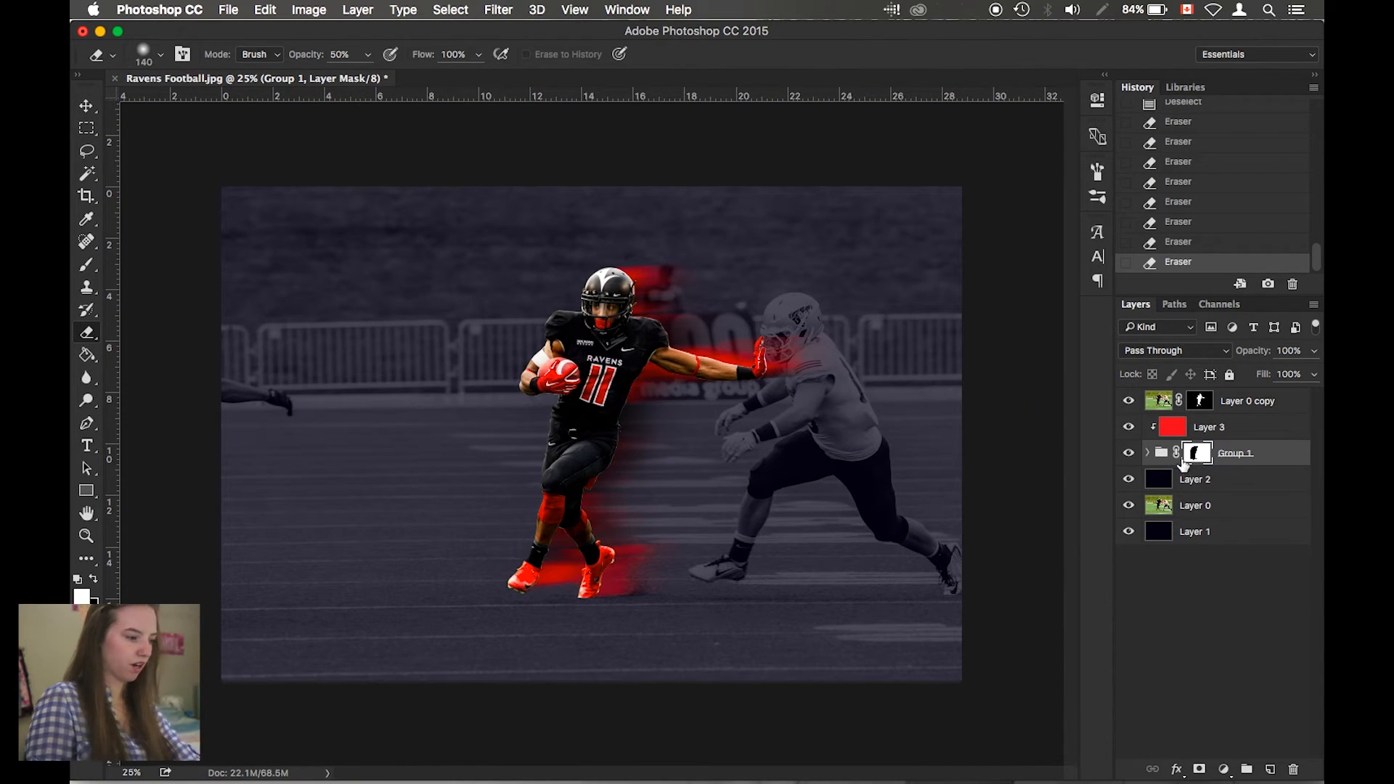
pyautogui.click(1147, 455)
pyautogui.click(1222, 480)
pyautogui.keyDown('shift'); pyautogui.click(1221, 507); pyautogui.keyUp('shift')
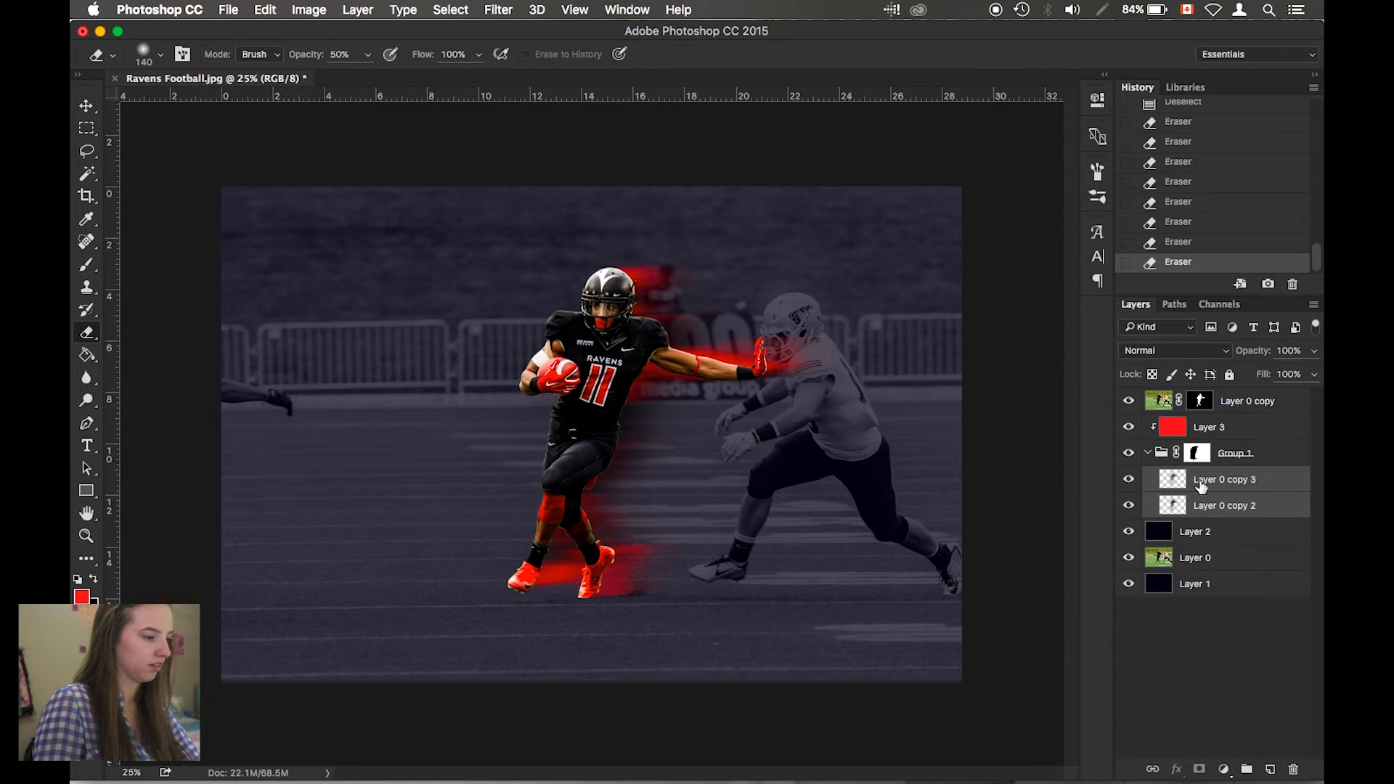
pyautogui.click(1198, 481)
pyautogui.press('super+f')
pyautogui.click(1177, 507)
pyautogui.press('super+f')
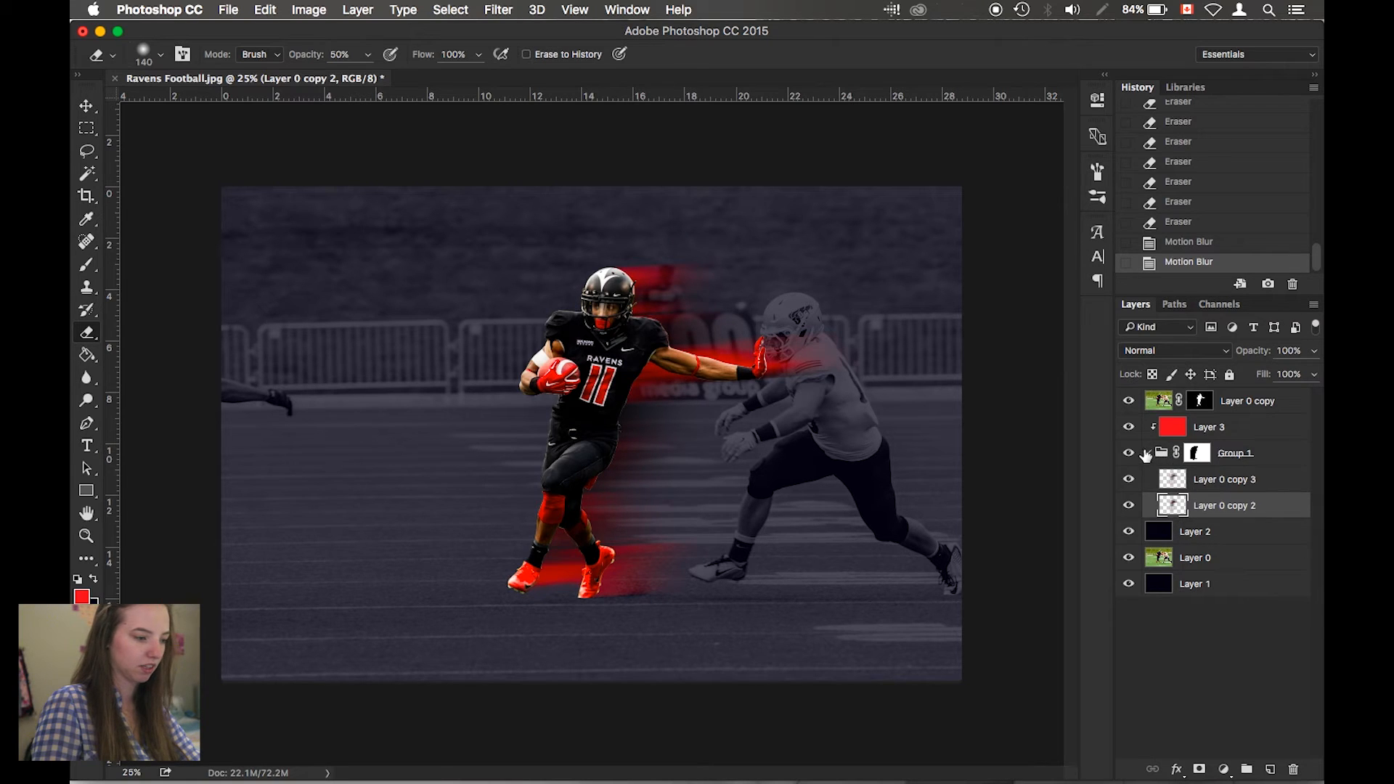
pyautogui.click(1151, 459)
pyautogui.click(1148, 455)
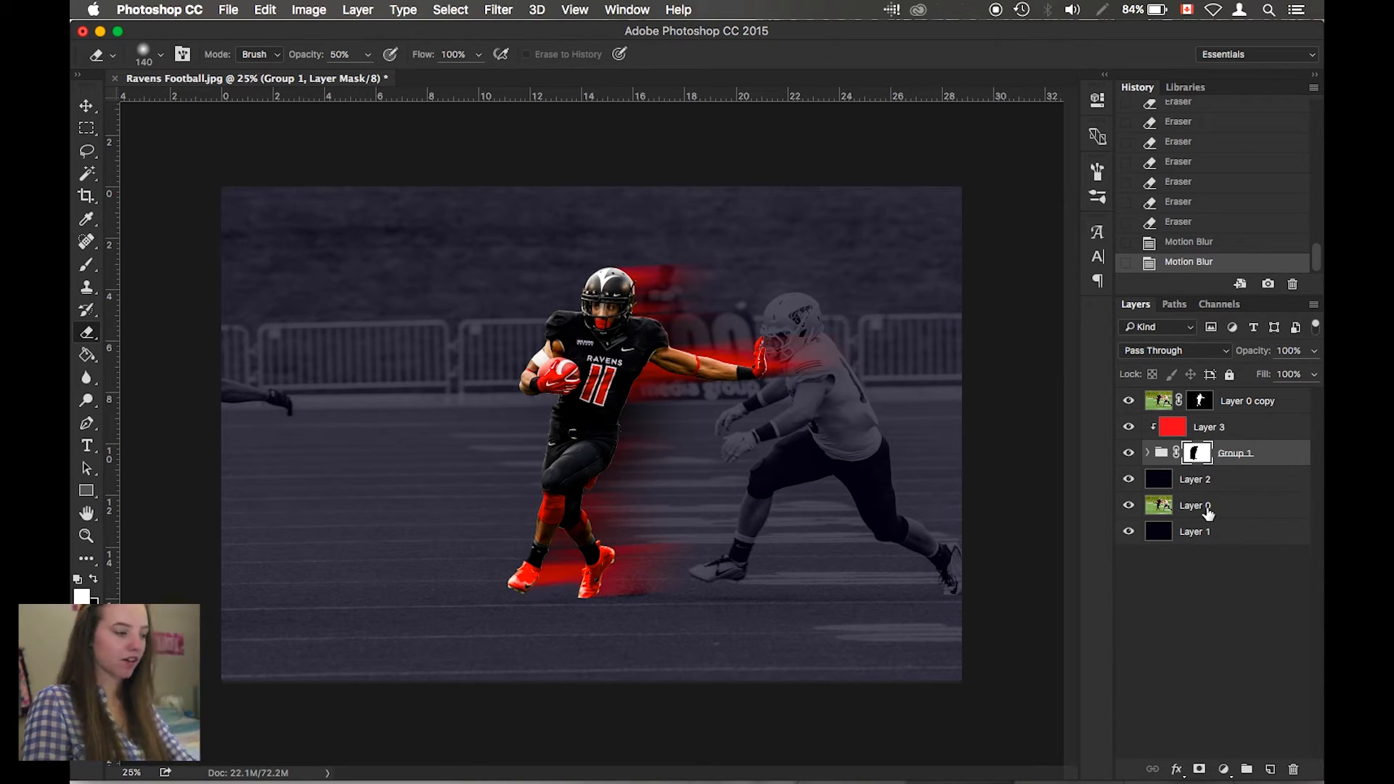
# Step: Preview the background photo at 100% opacity with its dark overlay hidden and shown, and set the photo layer's opacity to 20%
pyautogui.click(1208, 513)
pyautogui.doubleClick(1285, 351)
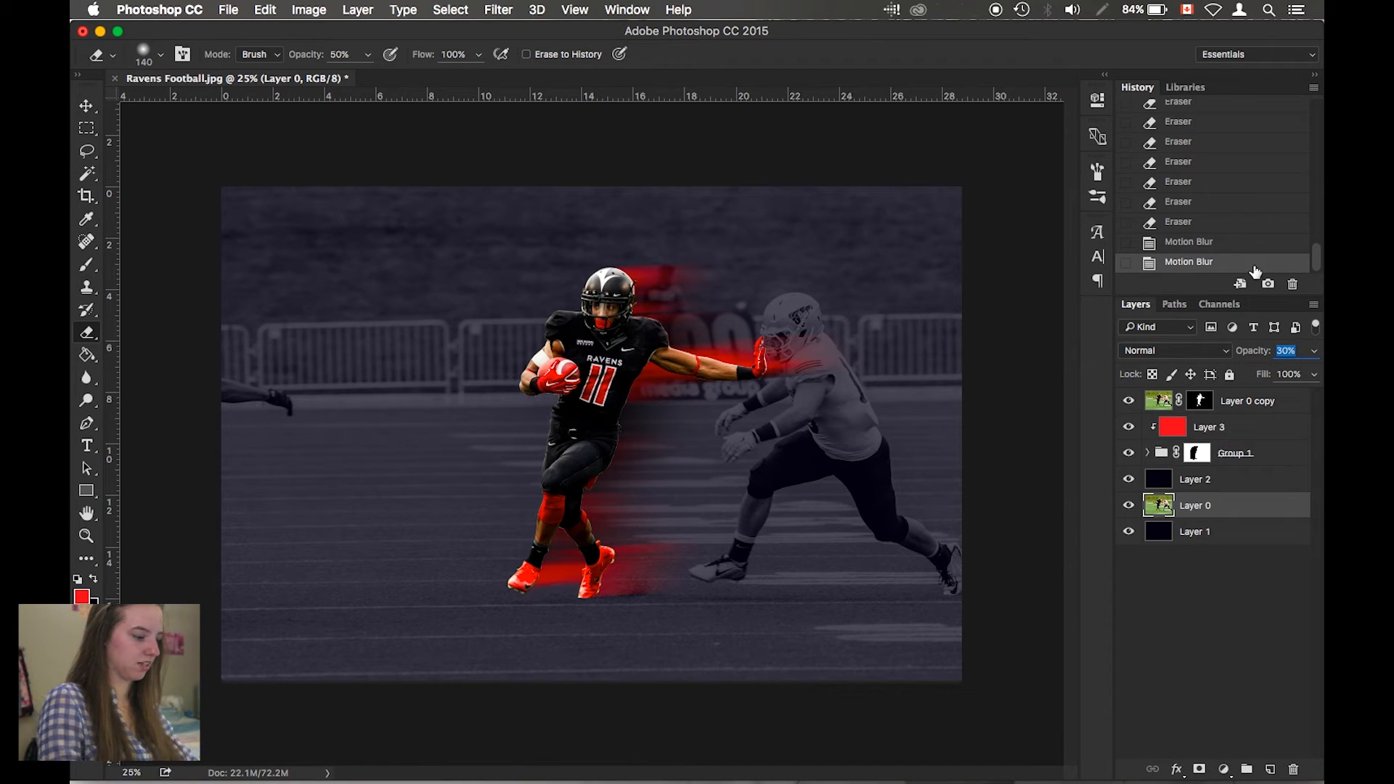
pyautogui.write('100')
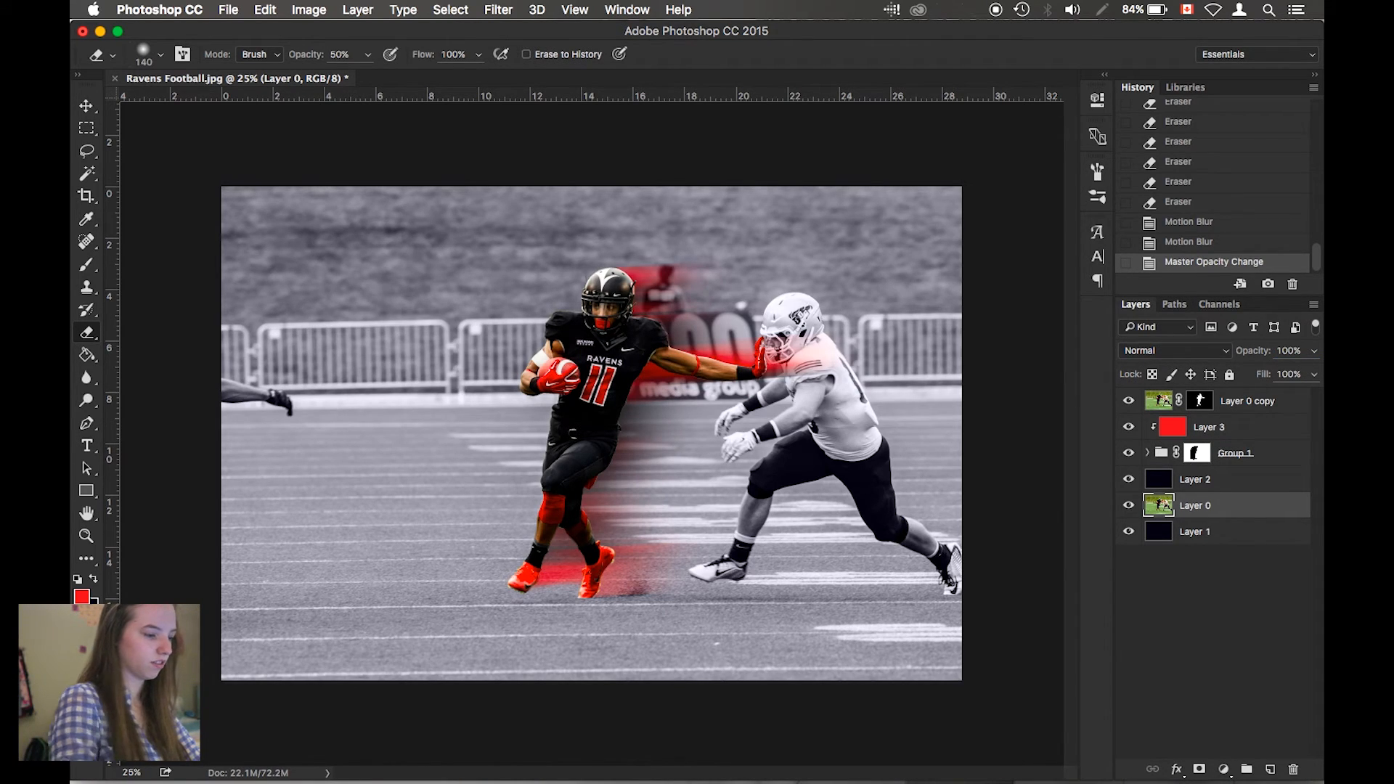
pyautogui.click(1128, 479)
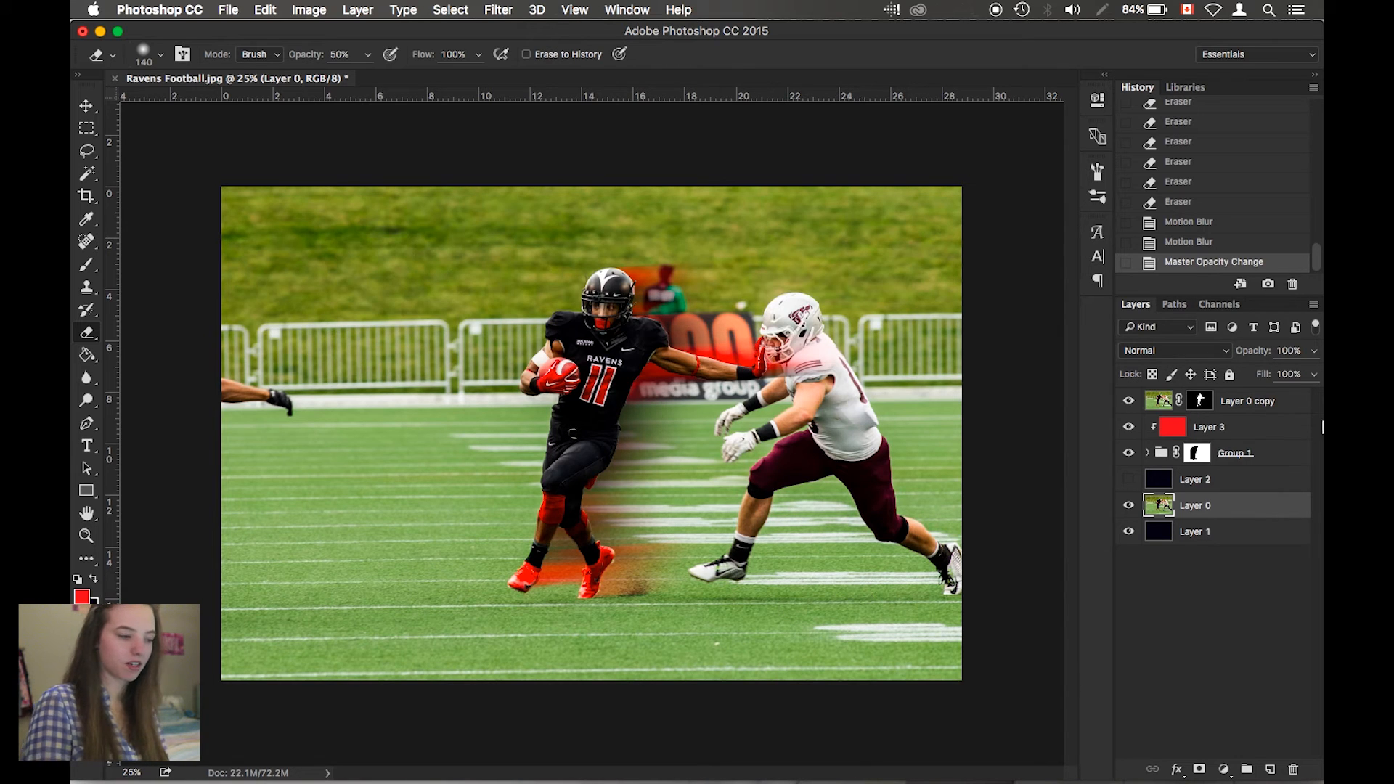
pyautogui.click(1129, 480)
pyautogui.click(1296, 351)
pyautogui.write('20')
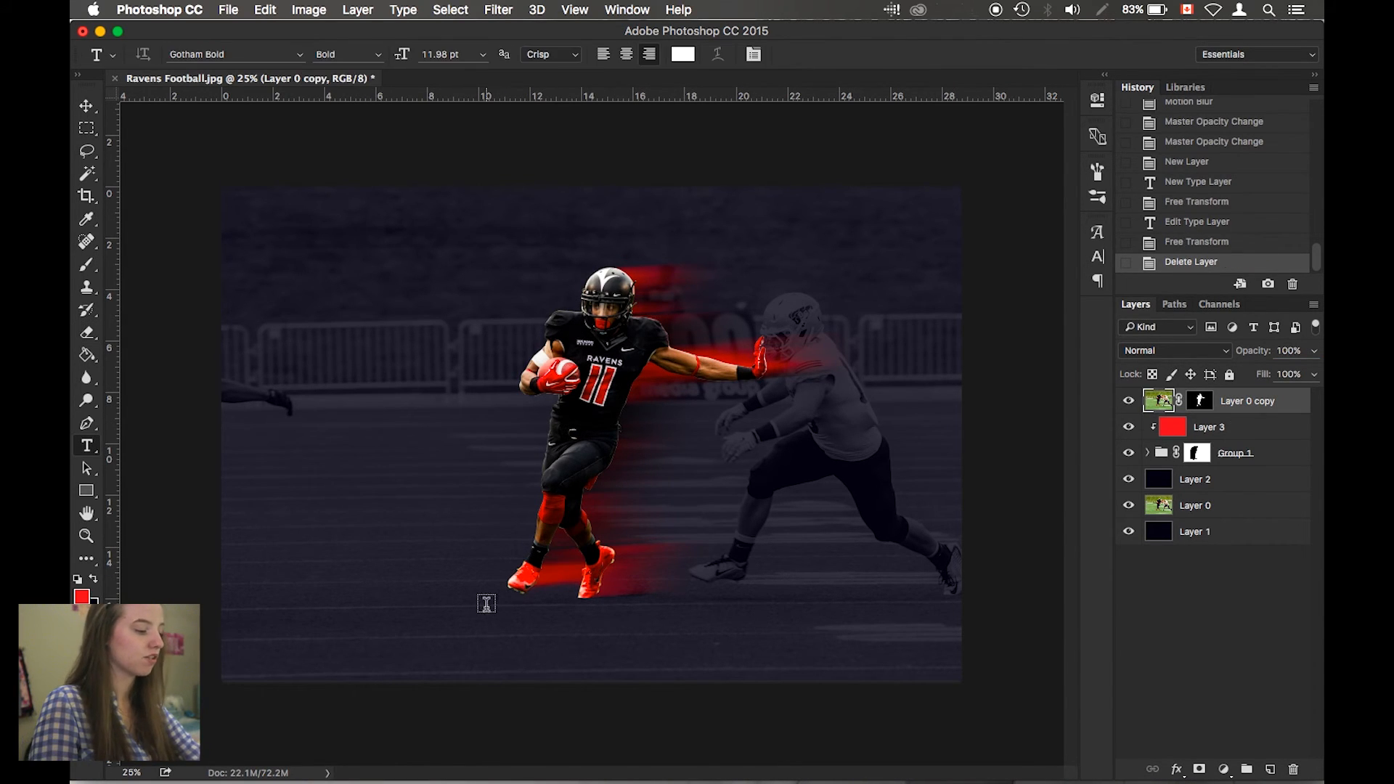
# Step: Add the white Gotham Bold text "GO TEAM!" and scale it to about 984% across the upper part of the image
pyautogui.click(482, 598)
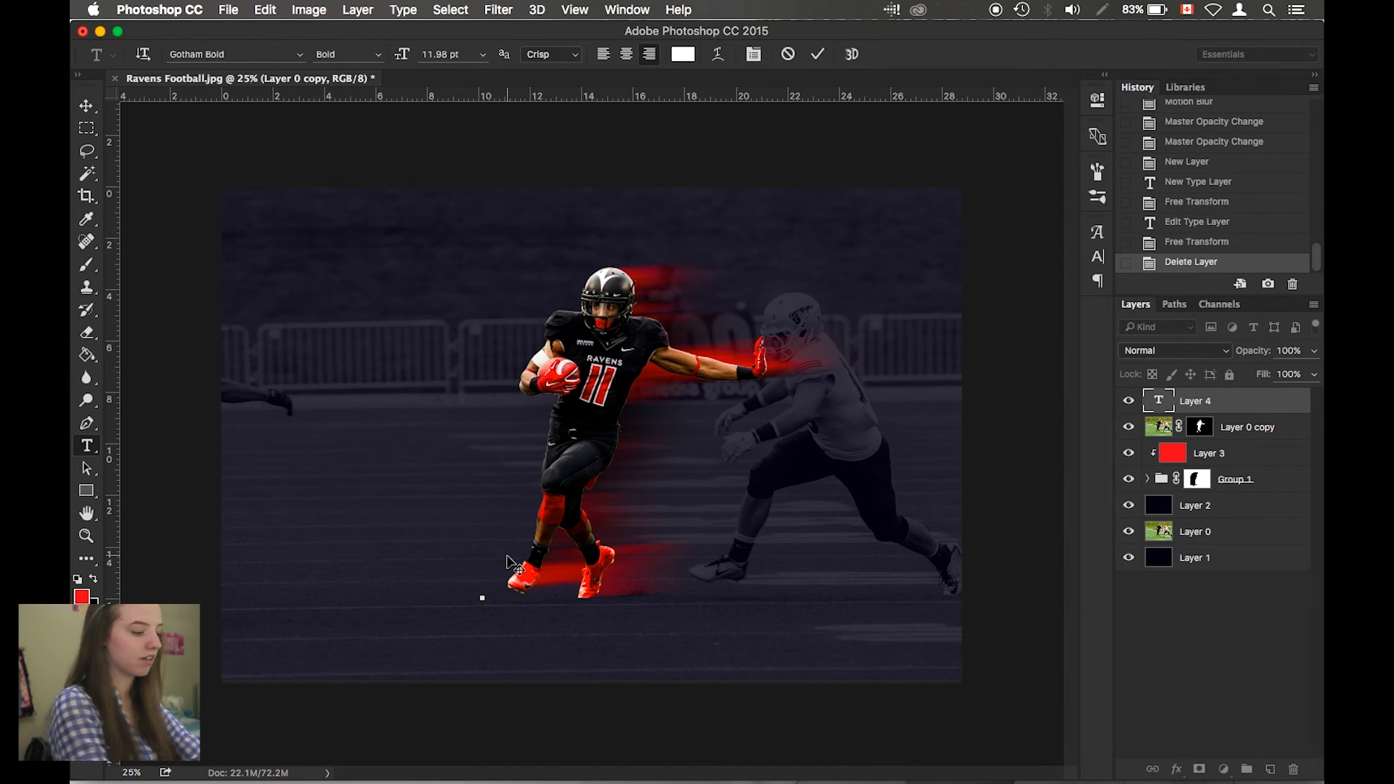
pyautogui.write('GO TEAM!')
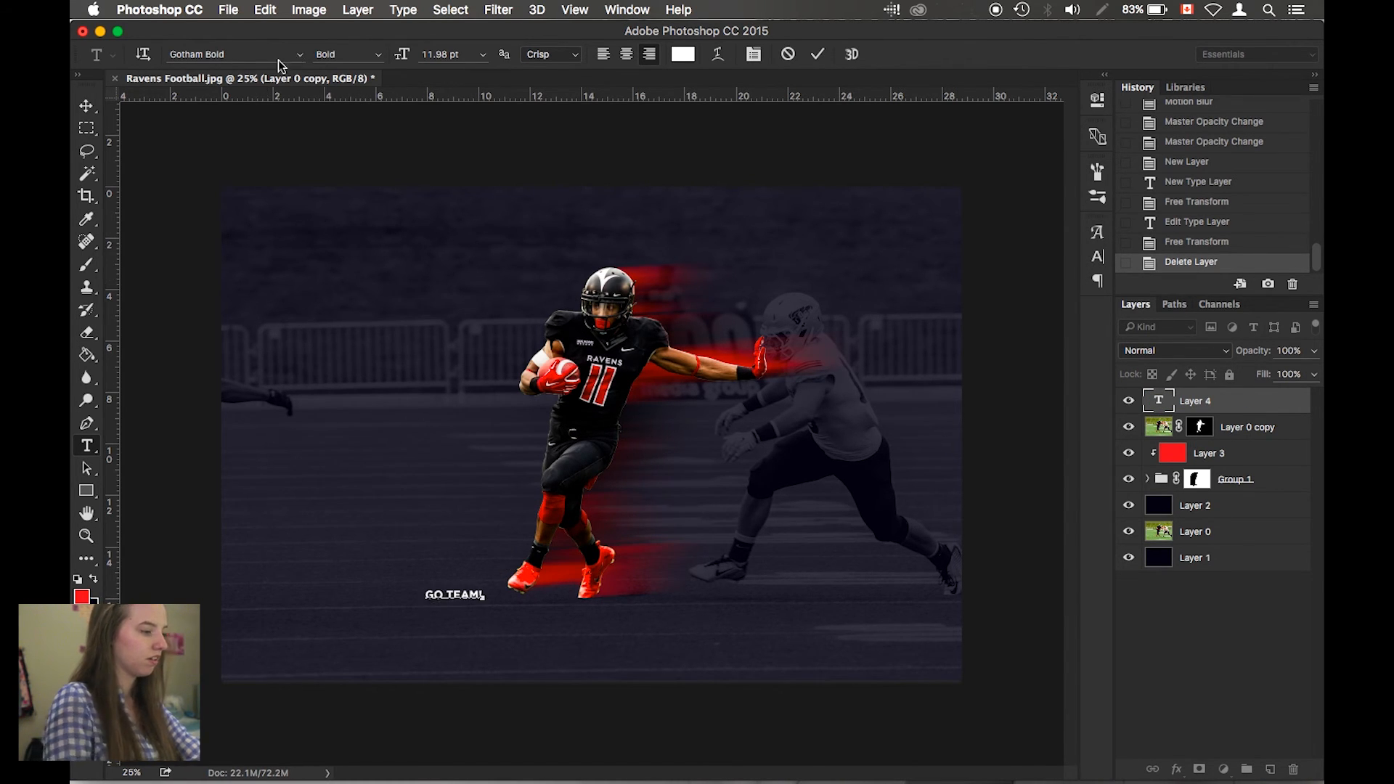
pyautogui.press('super+Return')
pyautogui.press('super+t')
pyautogui.moveTo(485, 584); pyautogui.dragTo(977, 367)
pyautogui.moveTo(809, 548); pyautogui.dragTo(628, 301)
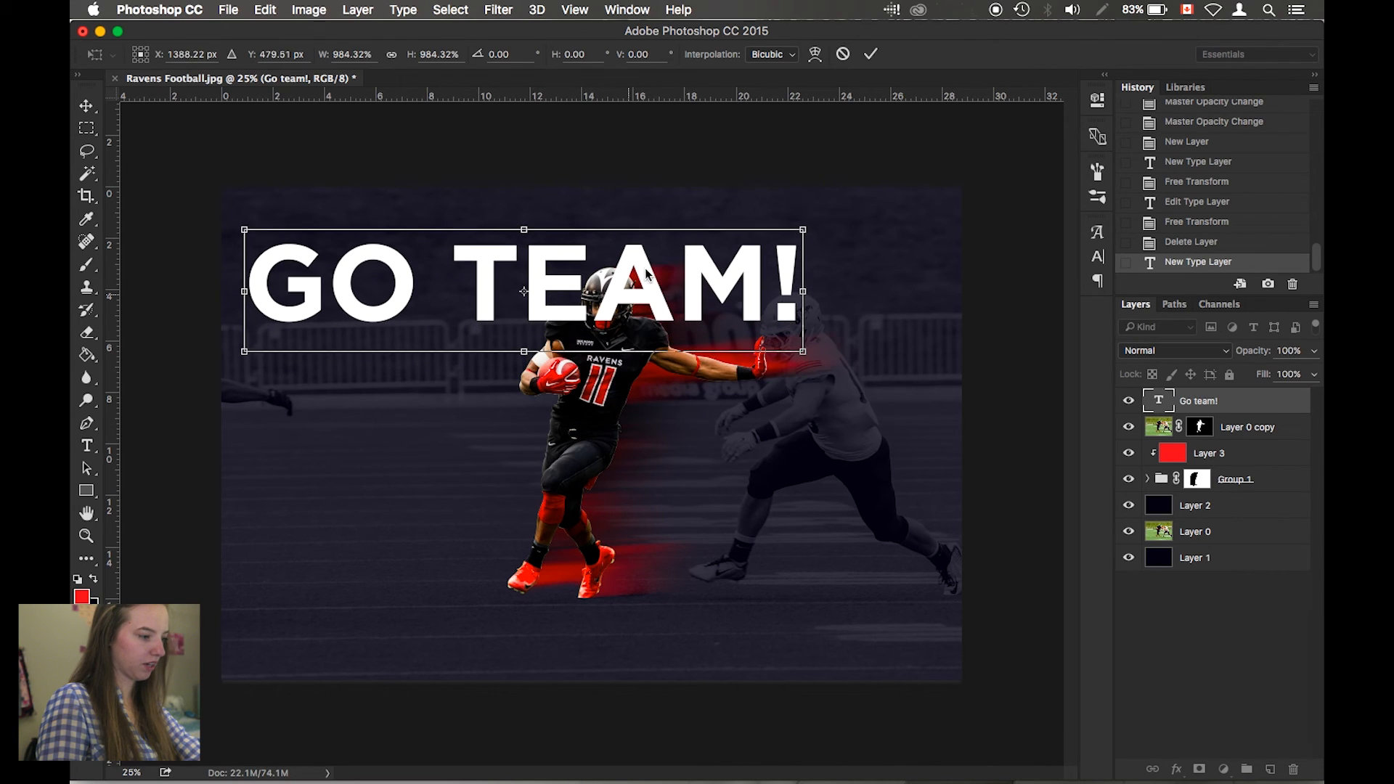
pyautogui.press('Return')
# Step: Move the "GO TEAM!" text layer directly below the blur group so it sits behind the player
pyautogui.press('m')
pyautogui.moveTo(1266, 394); pyautogui.dragTo(1252, 481)
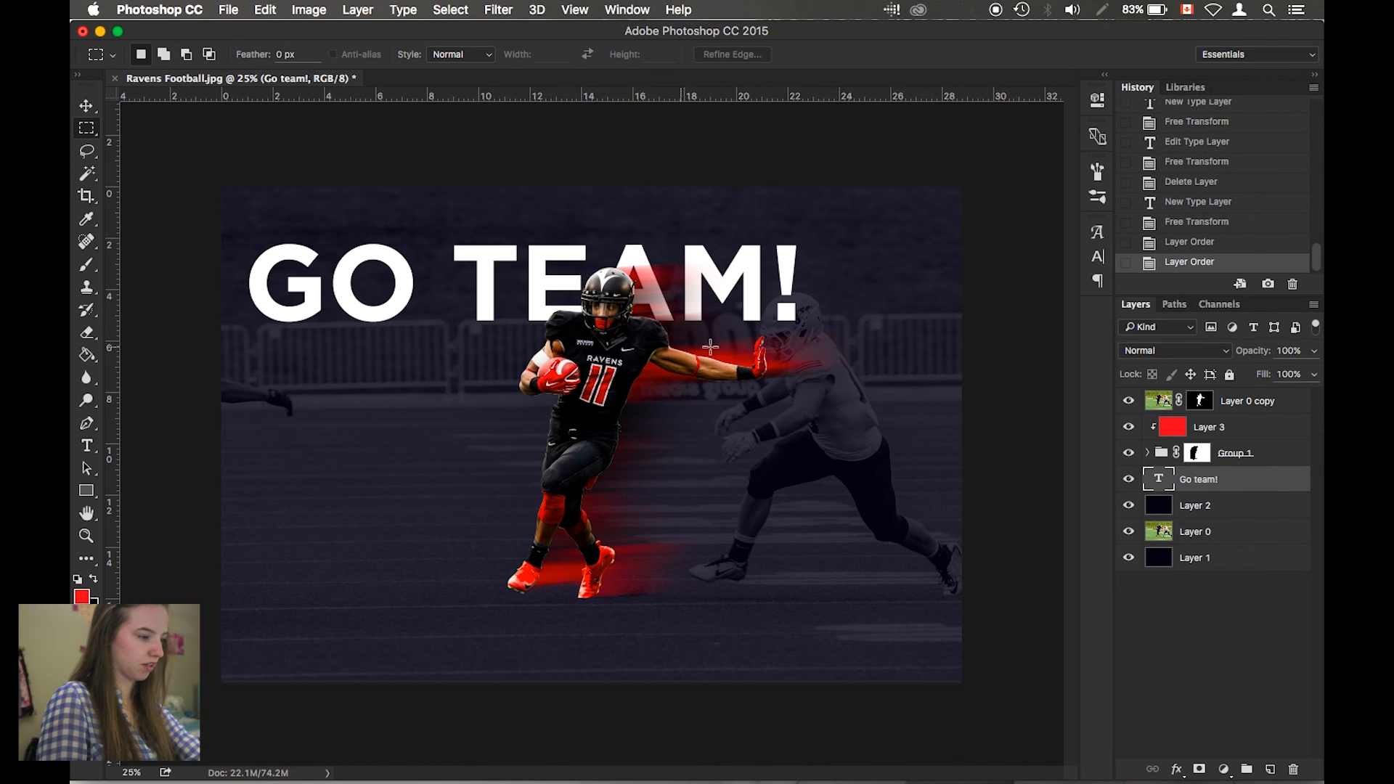